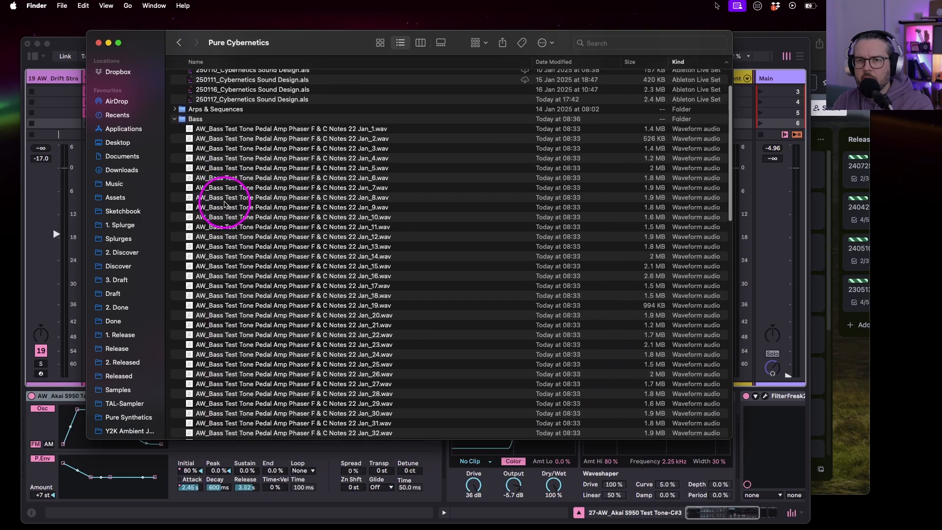
# Collapse the Bass sample folder, switch to Ableton Live and arm the Instrument Rack track 31
pyautogui.click(175, 119)
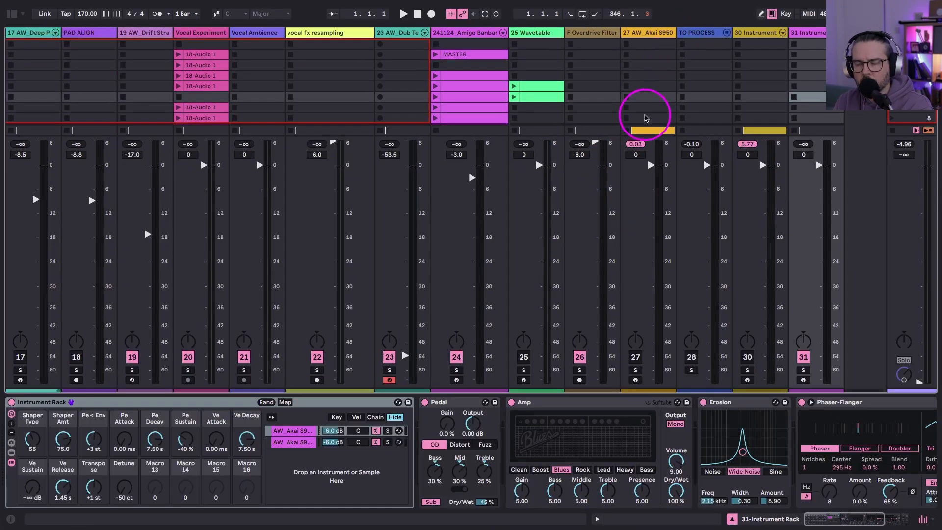
pyautogui.click(804, 380)
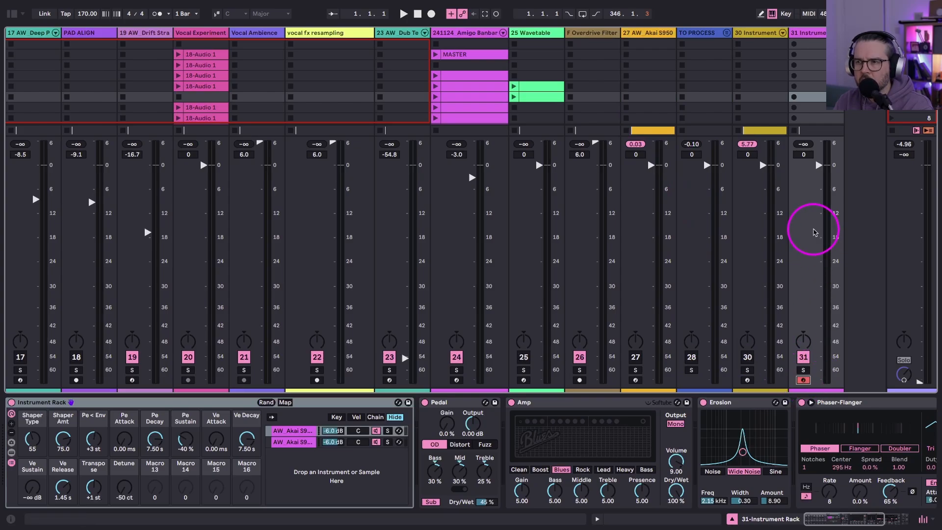
pyautogui.hscroll(-2, 399, 381)
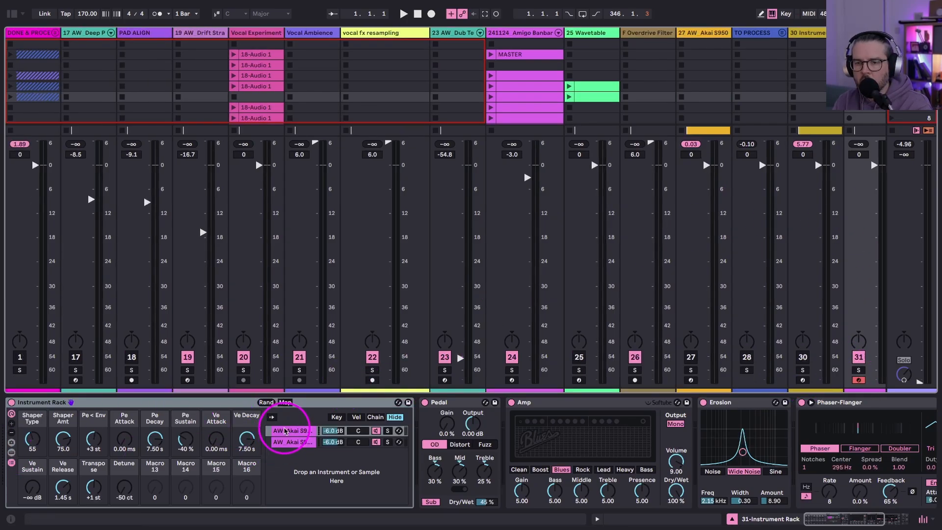
# Display the devices of the rack's first Akai S950 chain and create an empty MIDI clip on track 31
pyautogui.click(287, 431)
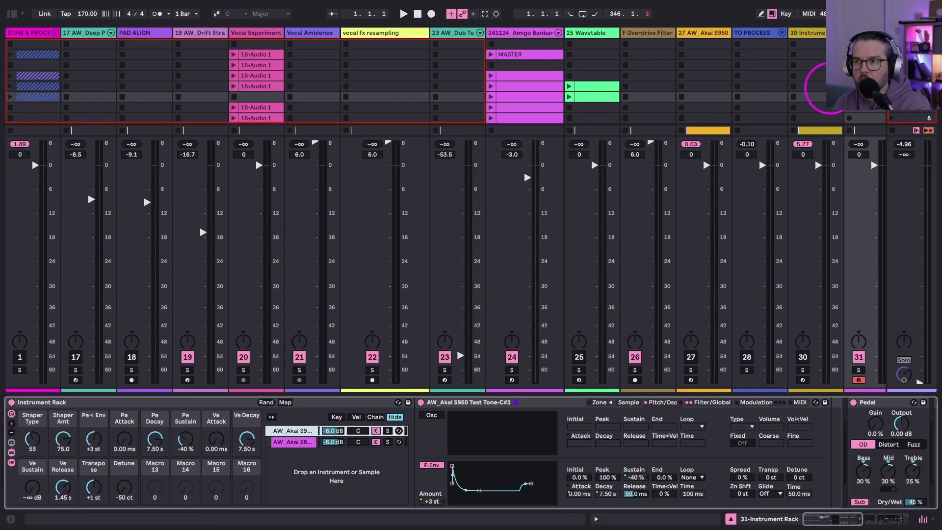
pyautogui.doubleClick(864, 76)
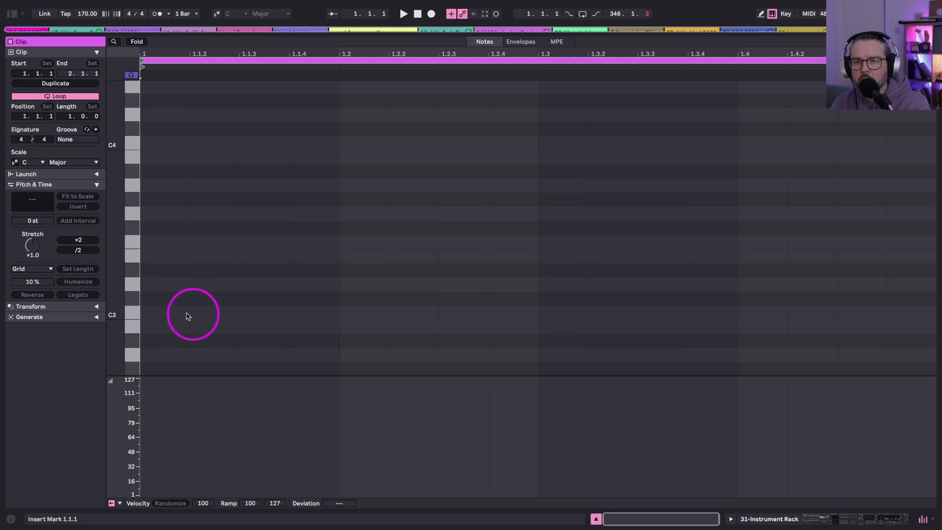
pyautogui.hotkey('shift', 'Tab')
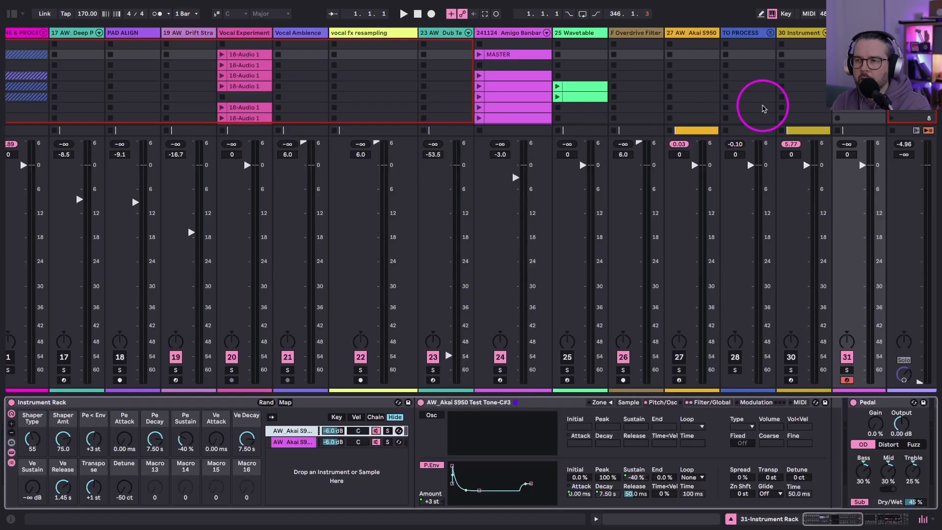
pyautogui.hscroll(1, 768, 104)
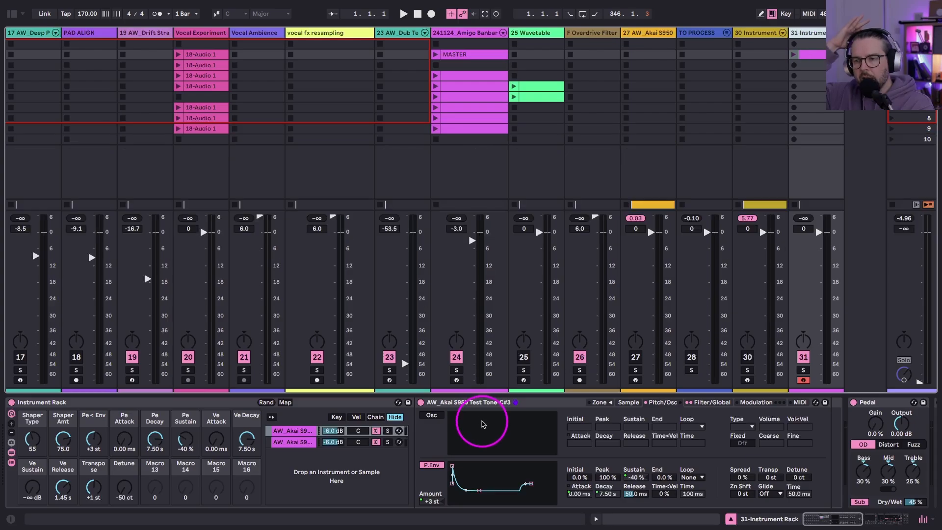
# Show the sample in the first chain's Sampler and extend its Sample End to 141188
pyautogui.click(628, 404)
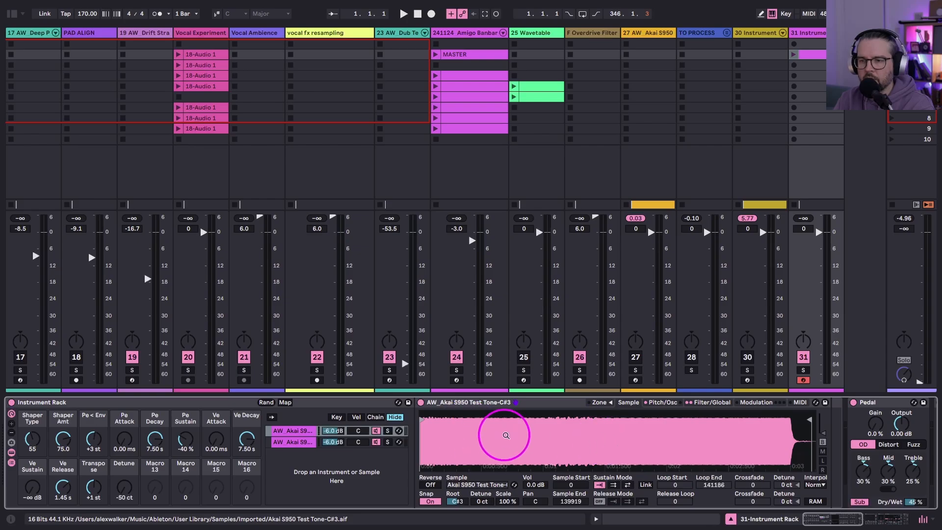
pyautogui.moveTo(809, 420); pyautogui.dragTo(813, 419)
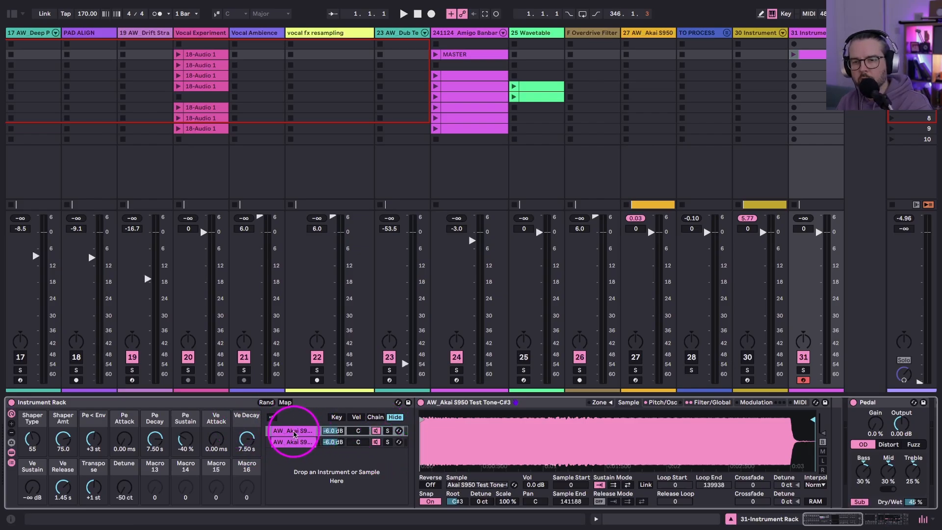
pyautogui.click(293, 443)
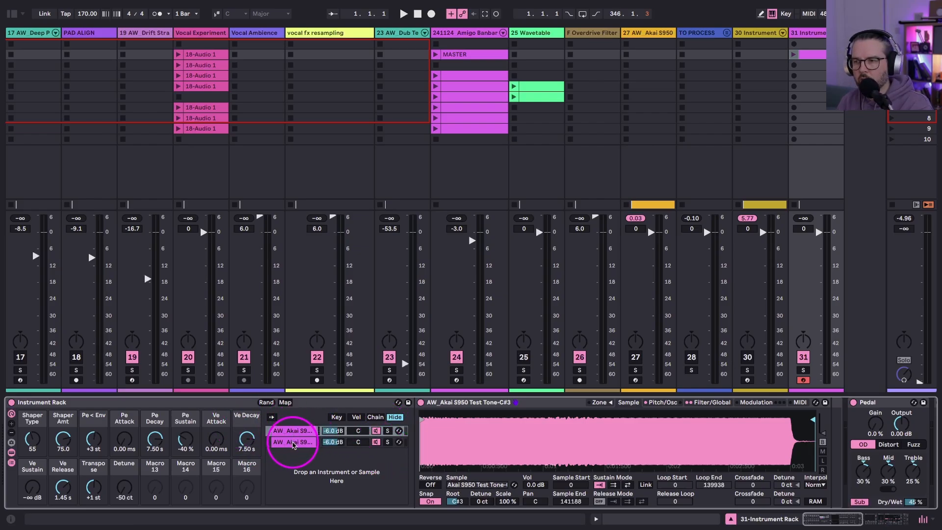
# Fold the Pedal, Amp, Erosion and Phaser-Flanger devices and group them into an Audio Effect Rack
pyautogui.hscroll(5, 767, 431)
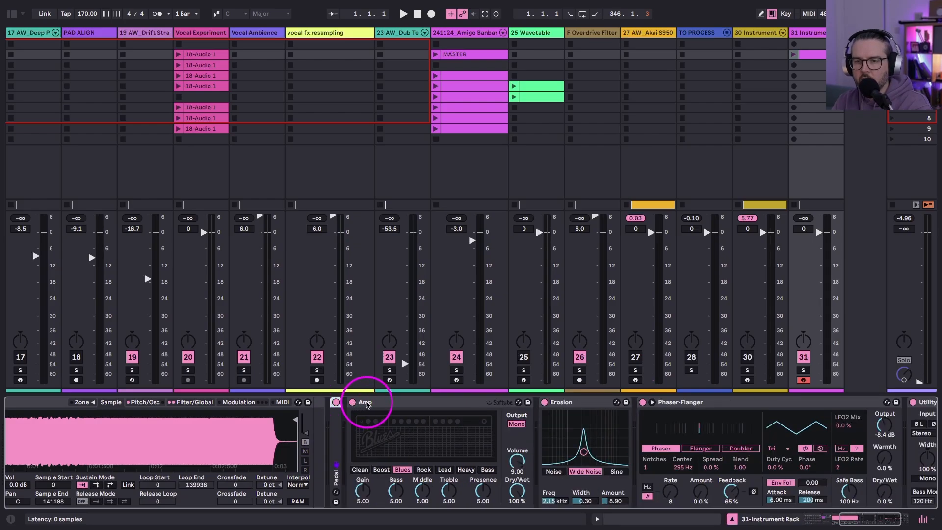
pyautogui.doubleClick(367, 404)
pyautogui.doubleClick(385, 402)
pyautogui.doubleClick(400, 402)
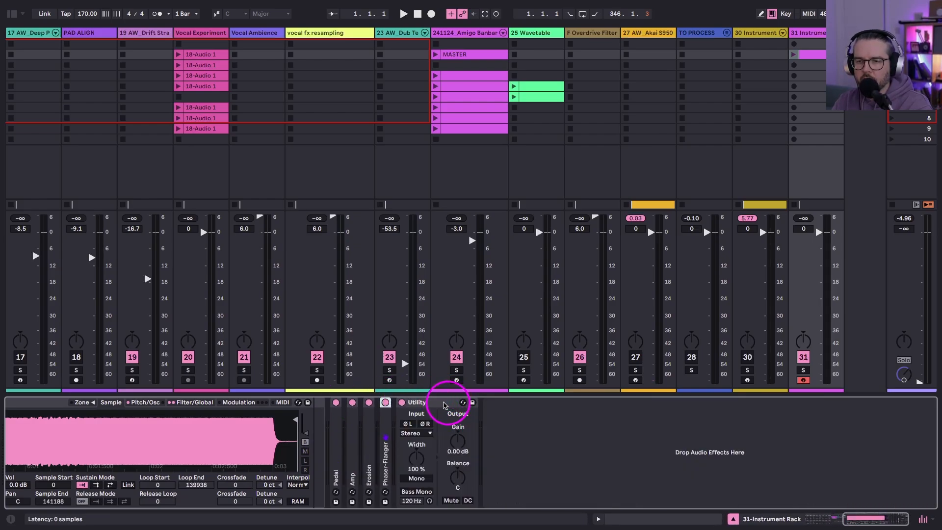
pyautogui.keyDown('shift'); pyautogui.click(336, 427); pyautogui.keyUp('shift')
pyautogui.hotkey('ctrl', 'g')
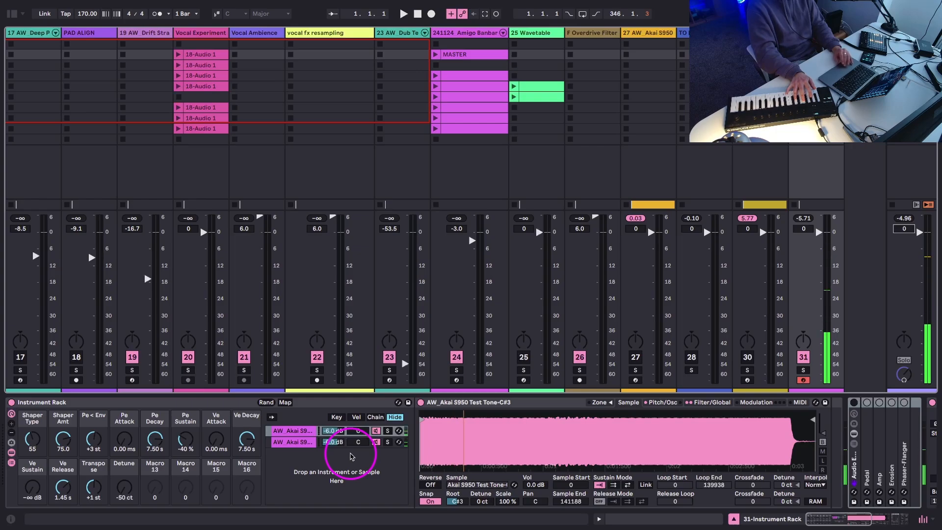
# Switch the grouped Audio Effect Rack on track 31 back on
pyautogui.hscroll(5, 471, 459)
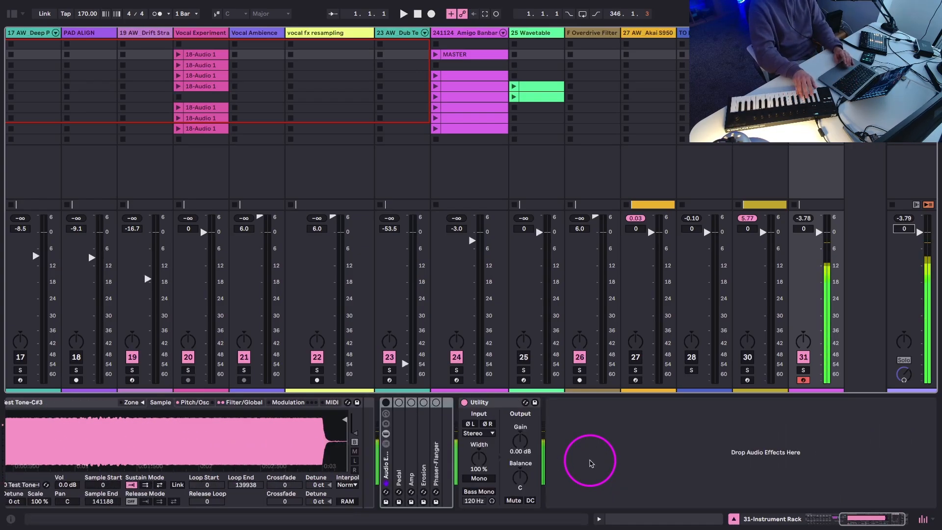
pyautogui.hscroll(-5, 550, 481)
pyautogui.hscroll(5, 338, 469)
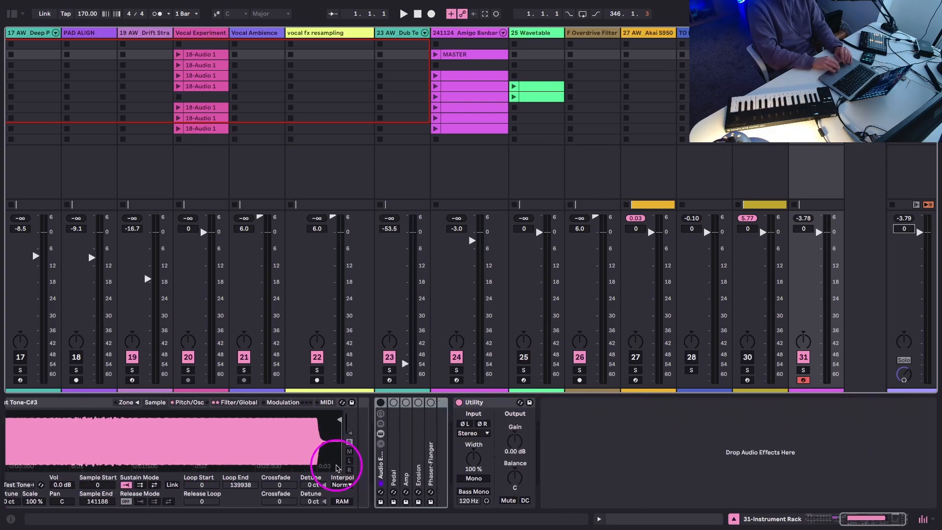
pyautogui.hscroll(1, 338, 468)
pyautogui.click(336, 403)
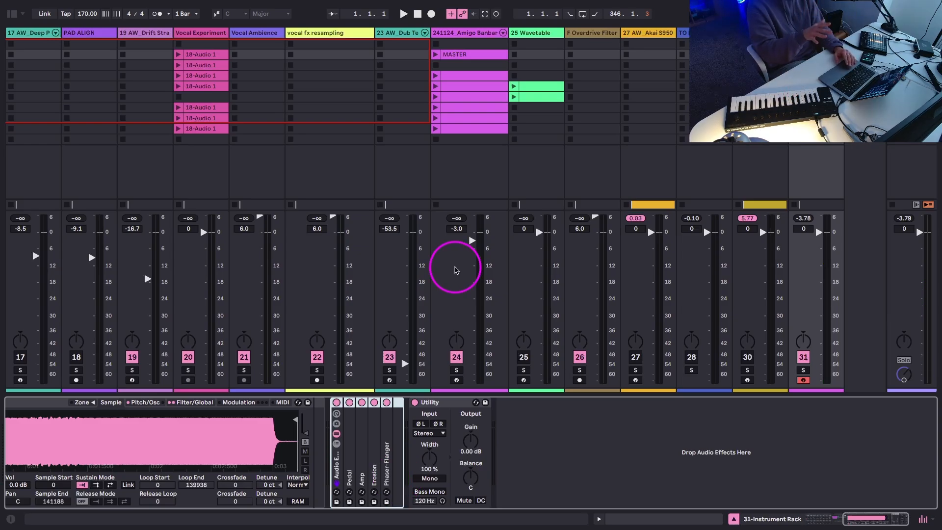
# Unfold the Phaser-Flanger, set its Dry/Wet to 100 % and adjust its Center frequency
pyautogui.doubleClick(387, 441)
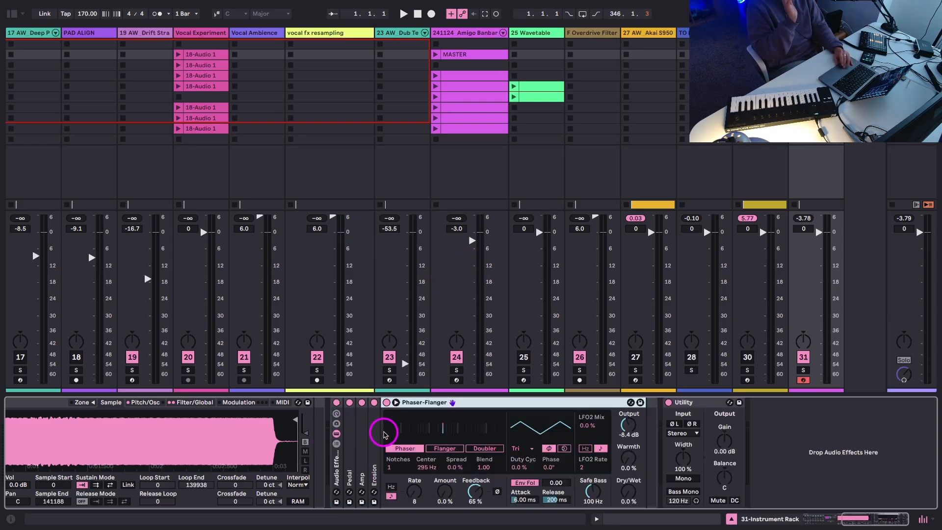
pyautogui.moveTo(628, 490); pyautogui.dragTo(628, 431)
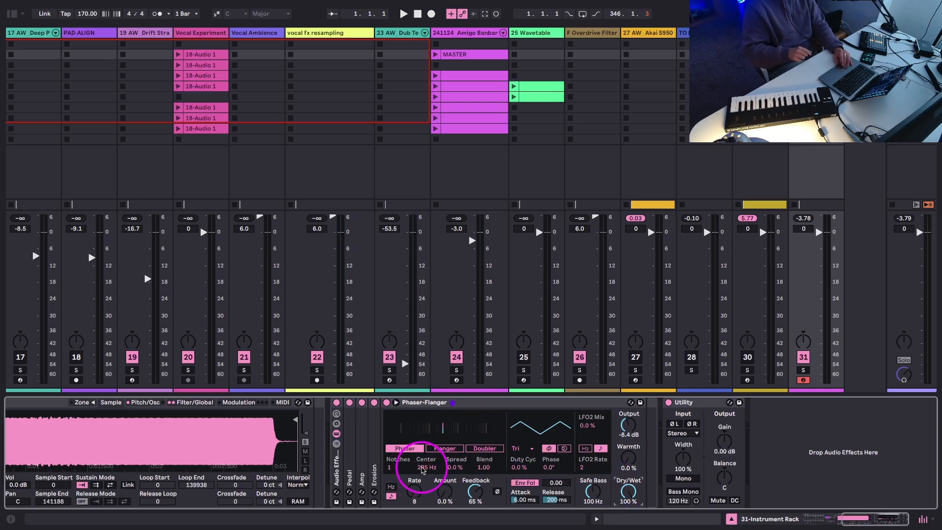
pyautogui.moveTo(425, 470); pyautogui.dragTo(423, 467)
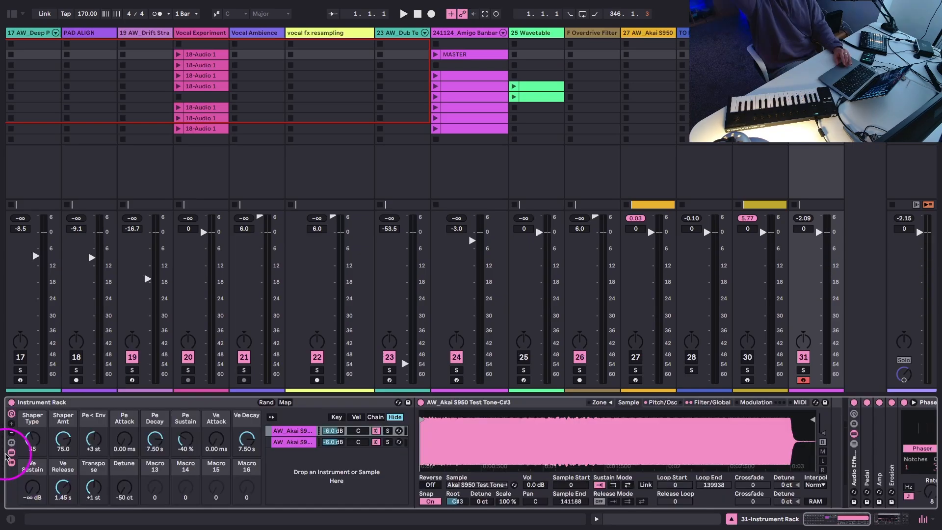
# Hide the rack's devices, search the User Library for akai and load the AW_Akai S950 Test Tone-C#3 Sampler preset onto a new track
pyautogui.click(11, 453)
pyautogui.hotkey('ctrl', 'f')
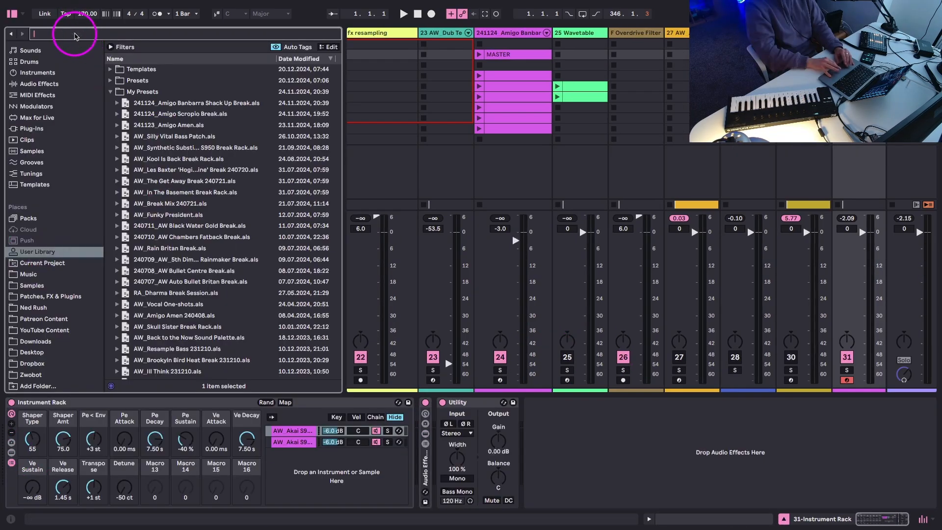
pyautogui.write('akai')
pyautogui.click(110, 81)
pyautogui.click(117, 92)
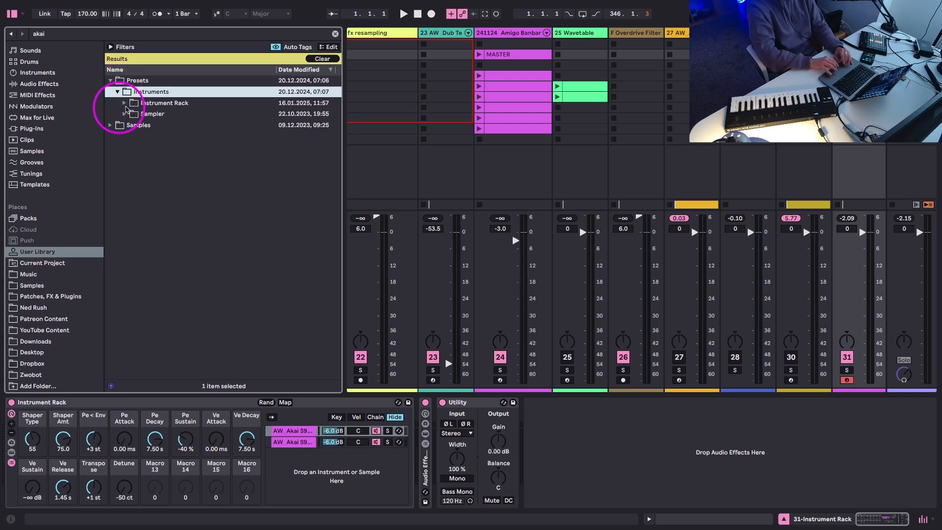
pyautogui.click(125, 113)
pyautogui.moveTo(166, 125); pyautogui.dragTo(407, 121)
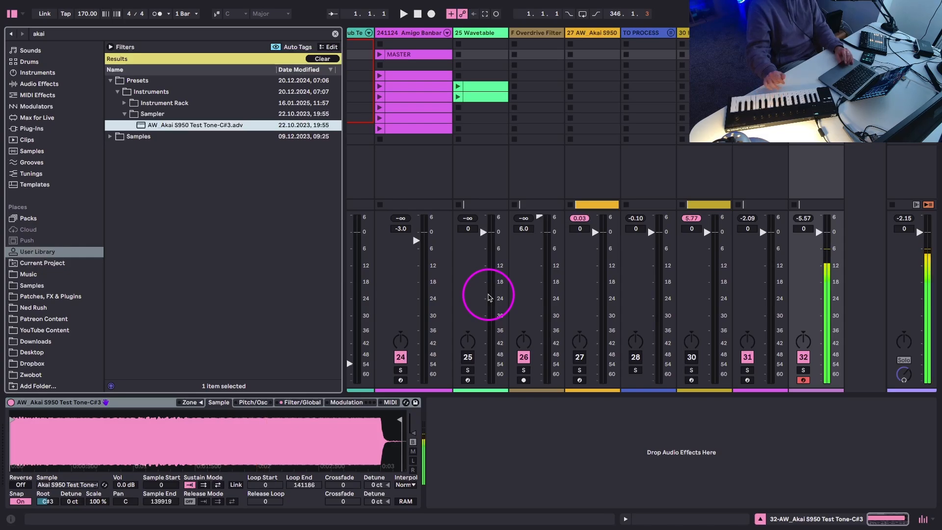
# Narrow the browser and delete the EQ Eight that follows the Sampler
pyautogui.moveTo(344, 375); pyautogui.dragTo(293, 402)
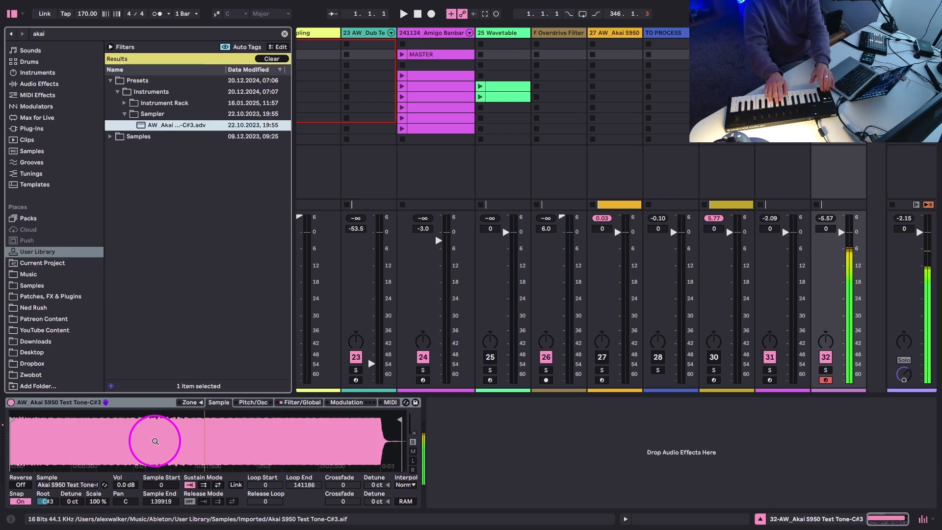
pyautogui.click(431, 426)
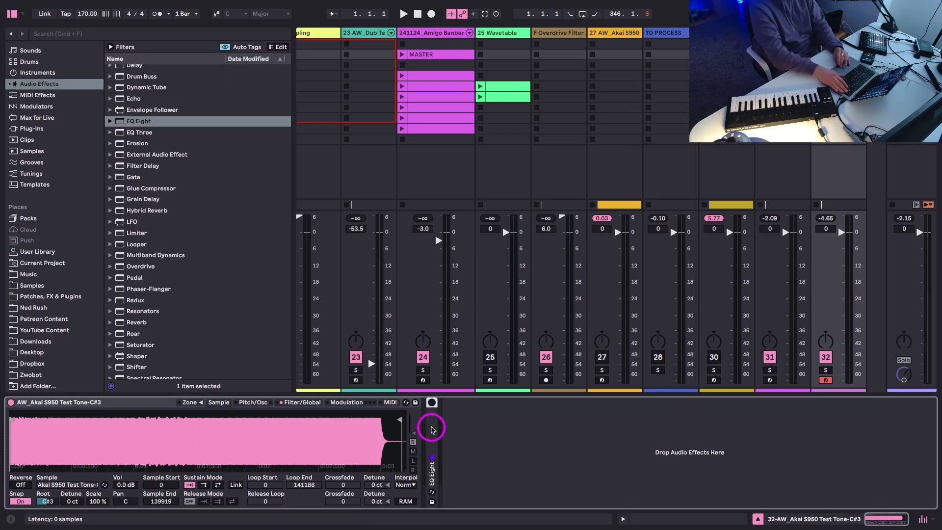
pyautogui.press('Delete')
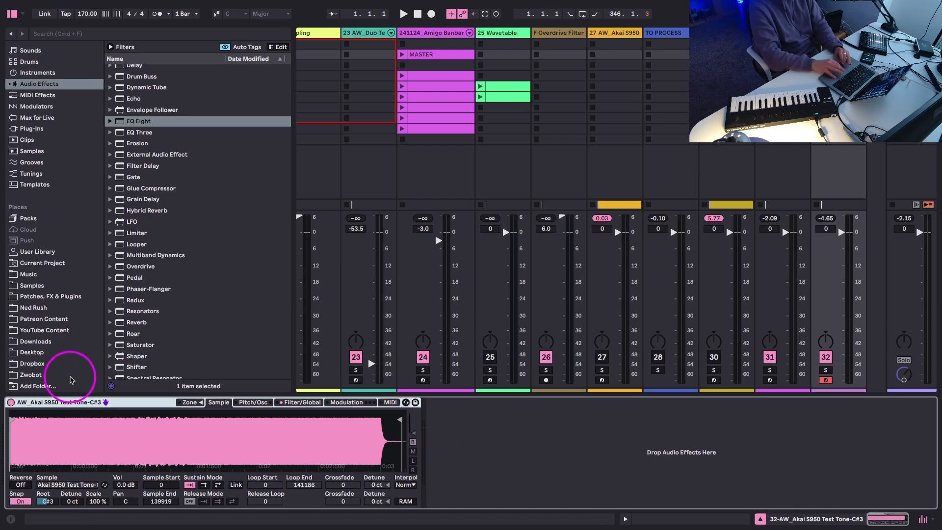
# Group the Sampler into an Instrument Rack and display the rack's chain list
pyautogui.press('super+g')
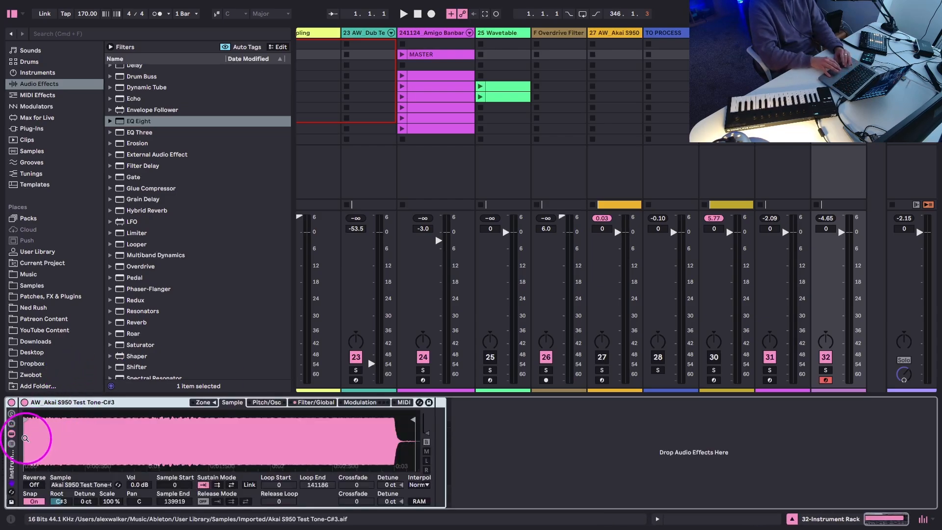
pyautogui.click(11, 444)
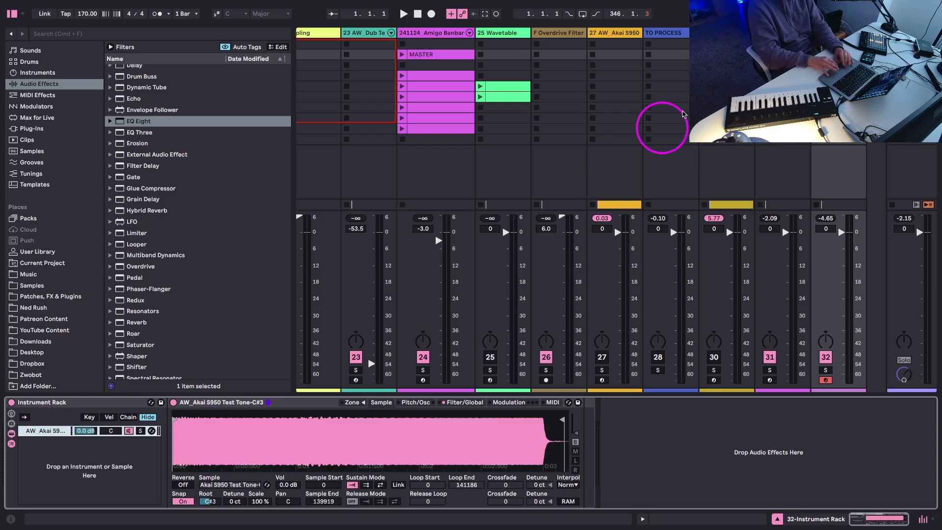
# Using track 31's rack as reference, enable the new Sampler's Shaper and map its Type to Macro 1 and Amount to Macro 2
pyautogui.click(780, 33)
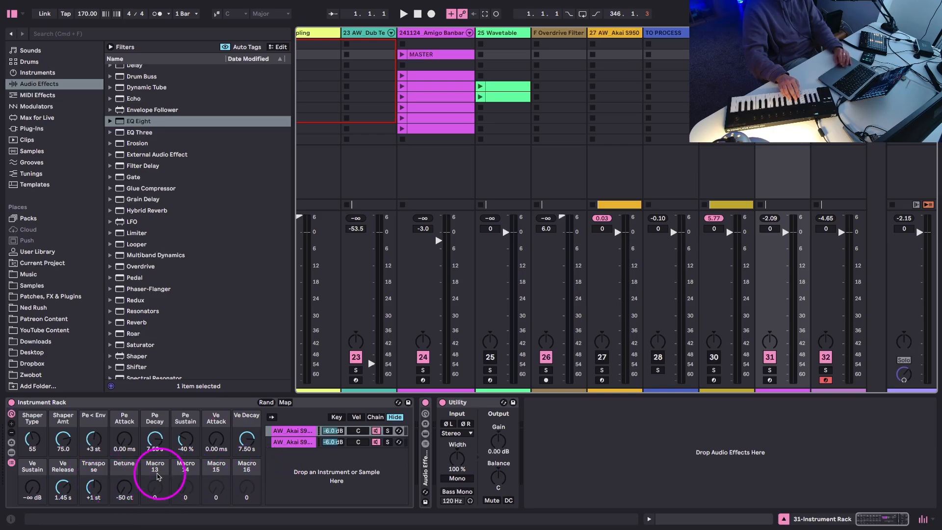
pyautogui.press('Right')
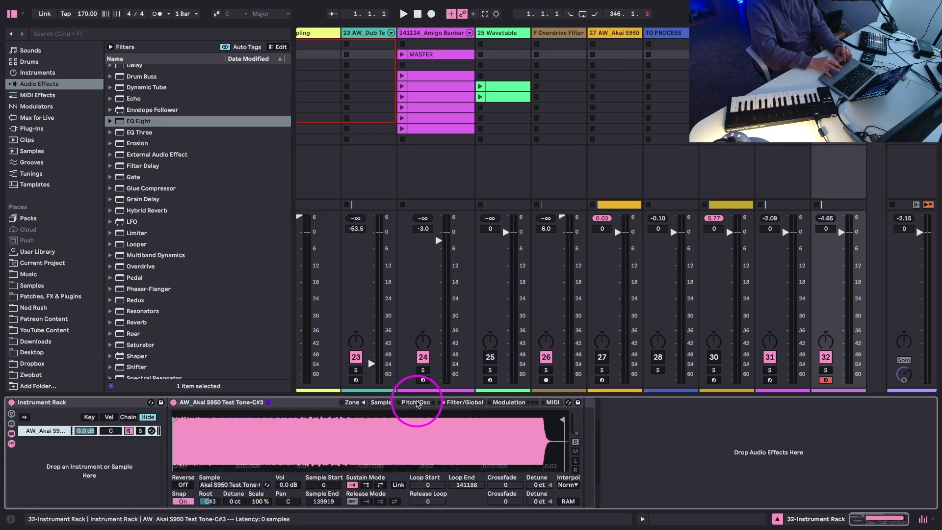
pyautogui.click(417, 403)
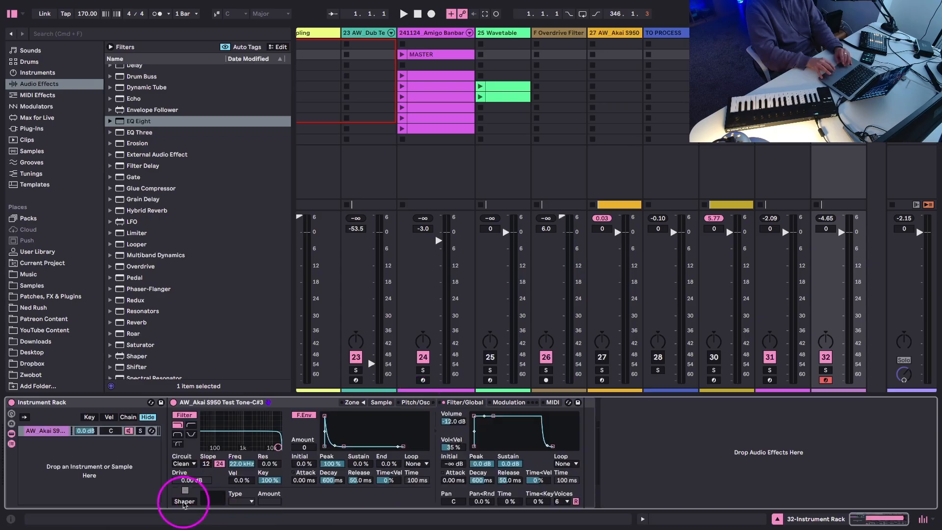
pyautogui.click(184, 502)
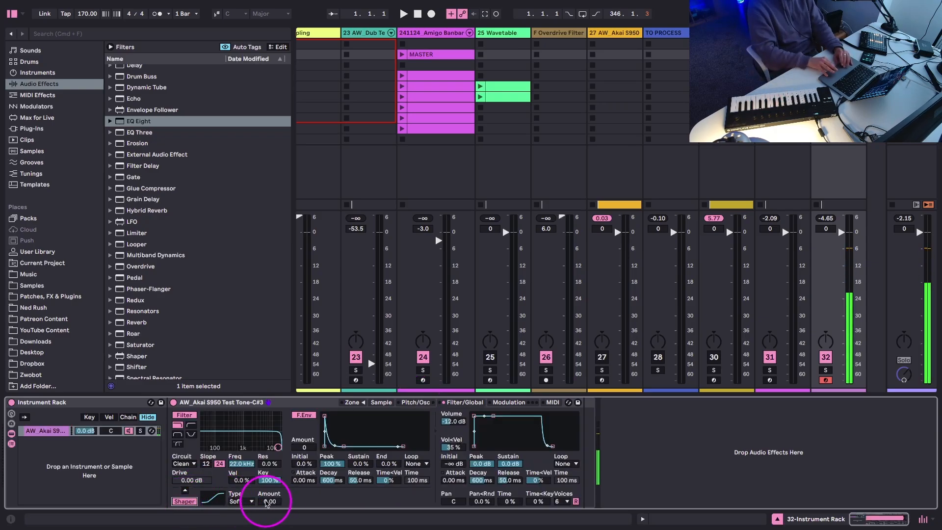
pyautogui.rightClick(240, 501)
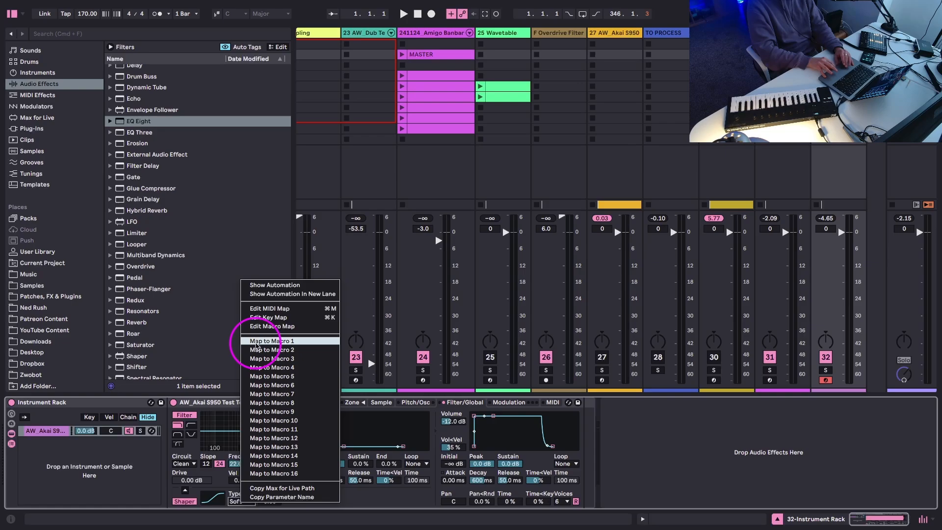
pyautogui.click(256, 340)
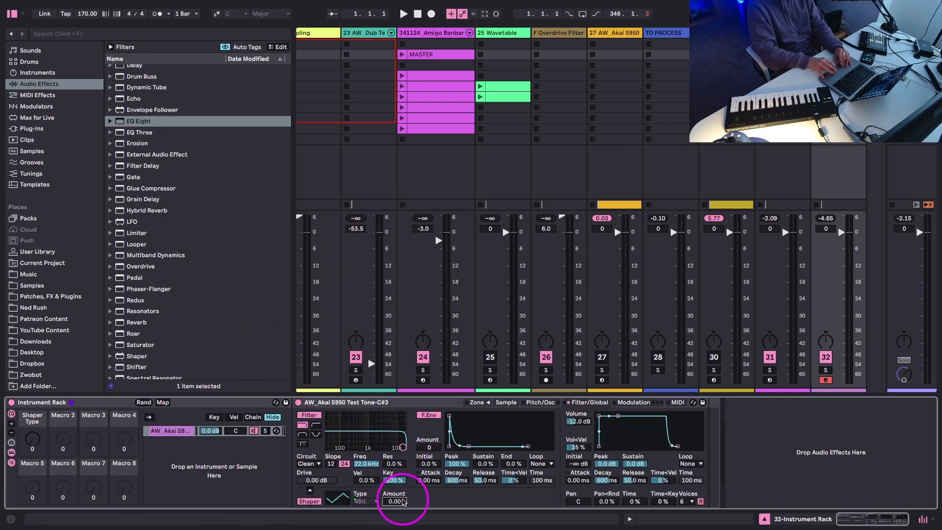
pyautogui.rightClick(403, 501)
pyautogui.click(417, 347)
# Increase the number of macro controls in the new Instrument Rack to 16
pyautogui.click(12, 423)
pyautogui.click(12, 423)
pyautogui.click(11, 423)
pyautogui.click(11, 423)
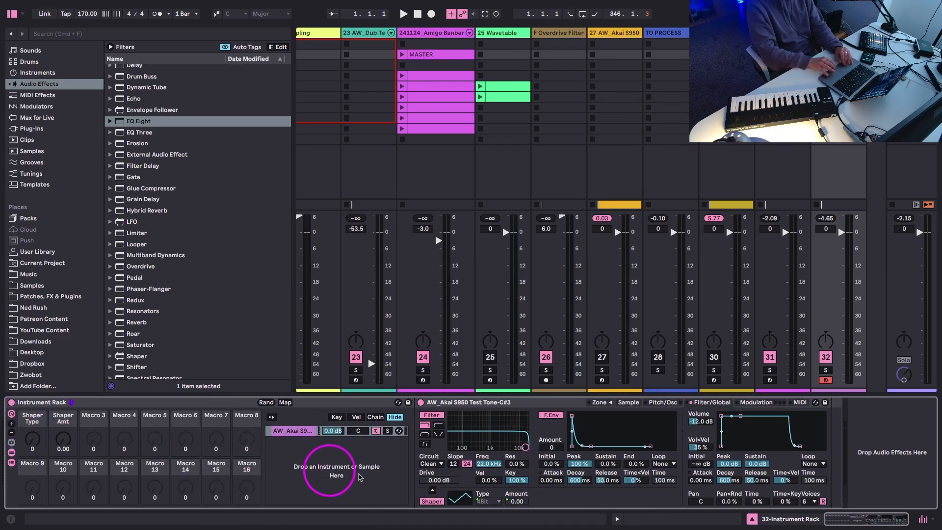
# Using track 31's rack as reference, map the Sampler's pitch envelope Amount to Macro 3 and its Attack to Macro 4
pyautogui.click(660, 402)
pyautogui.rightClick(427, 502)
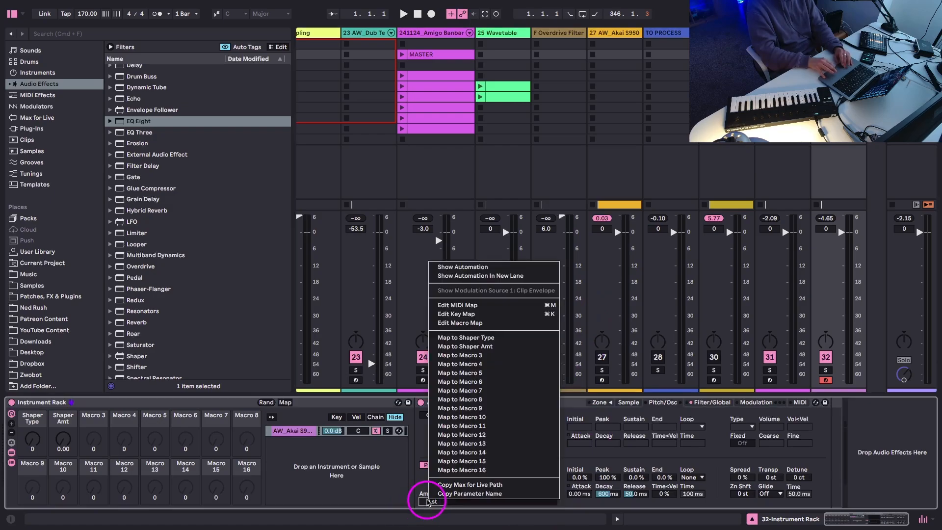
pyautogui.click(459, 355)
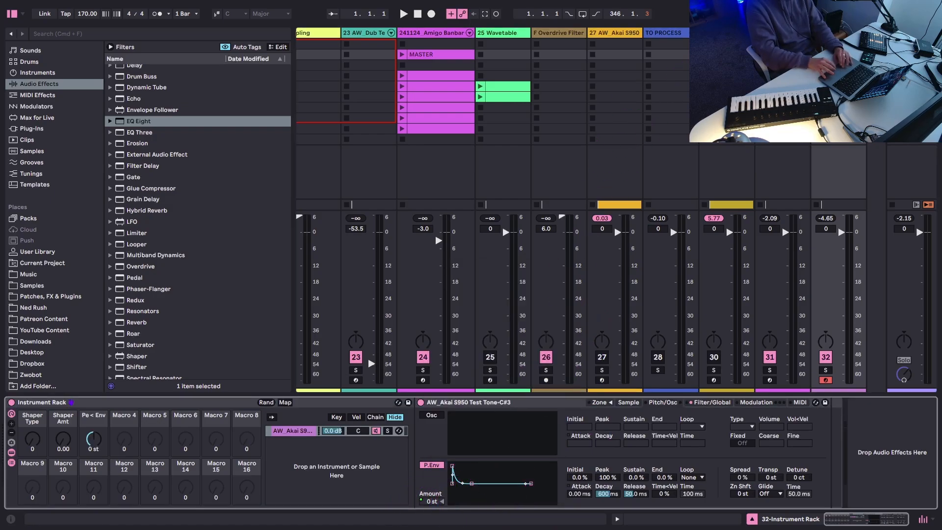
pyautogui.press('Left')
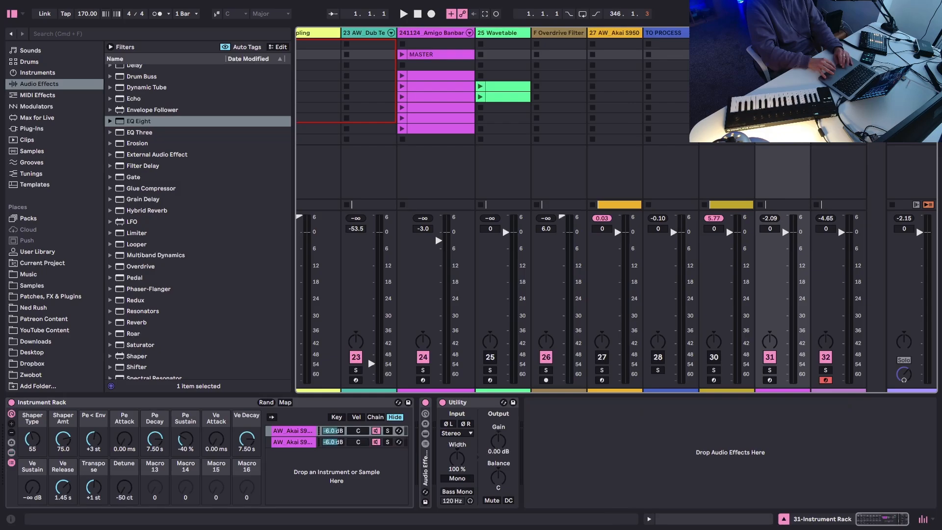
pyautogui.press('Right')
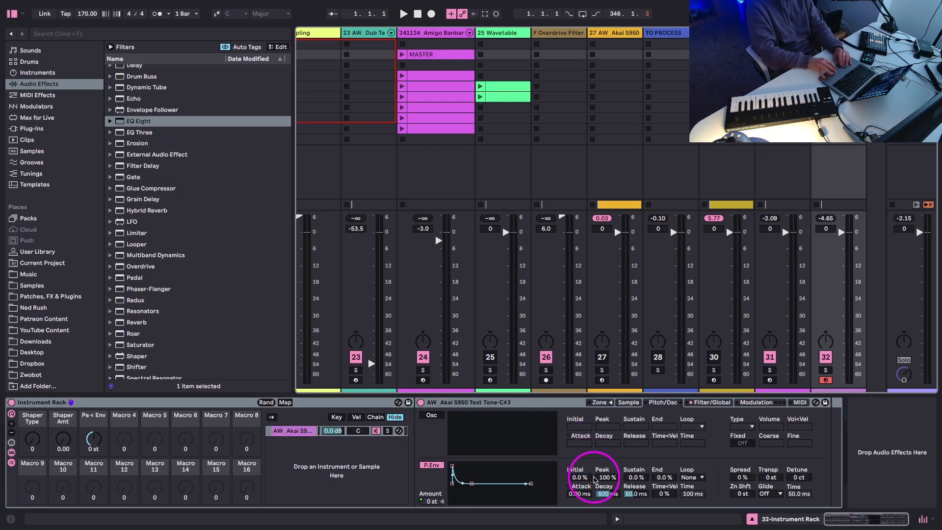
pyautogui.press('Left')
pyautogui.press('Right')
pyautogui.press('Left')
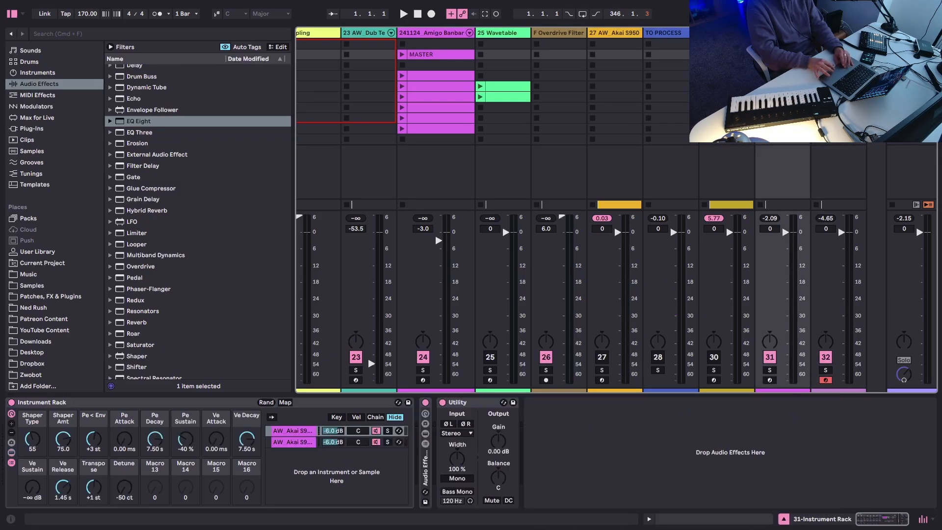
pyautogui.press('Right')
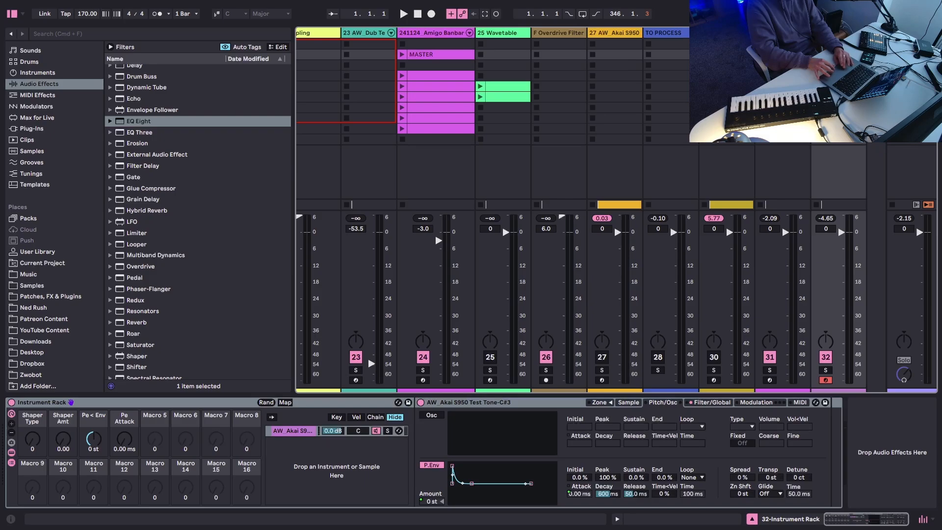
# Map the pitch envelope's Decay to Macro 5 and its Sustain to Macro 6, following track 31's macro layout
pyautogui.rightClick(607, 494)
pyautogui.click(633, 362)
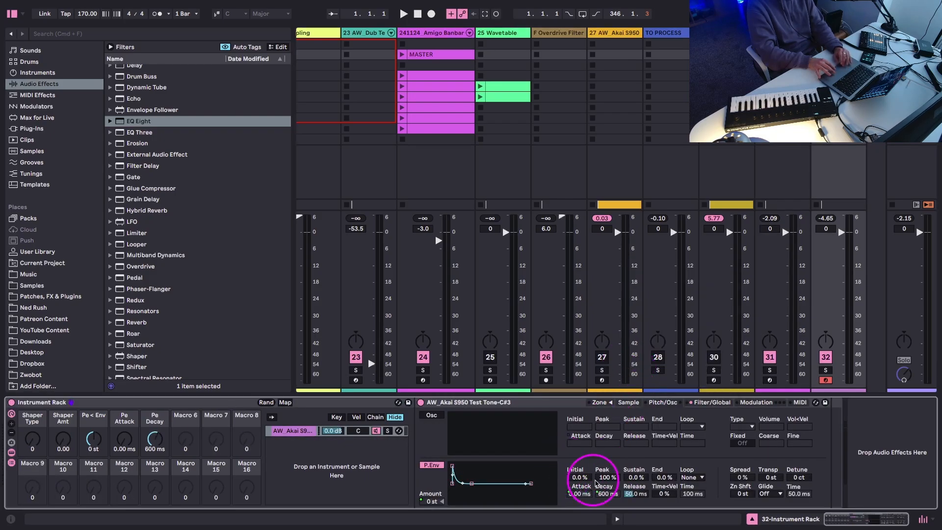
pyautogui.press('Left')
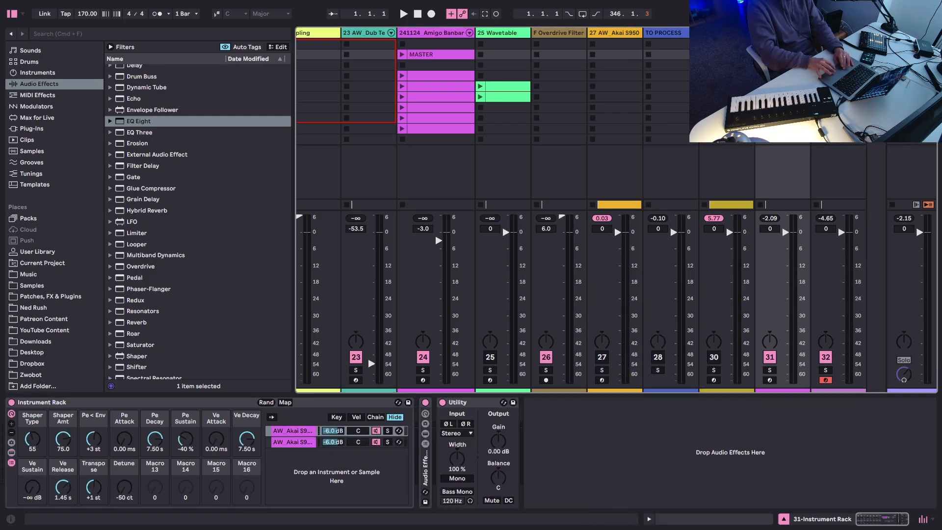
pyautogui.press('Right')
pyautogui.click(629, 493)
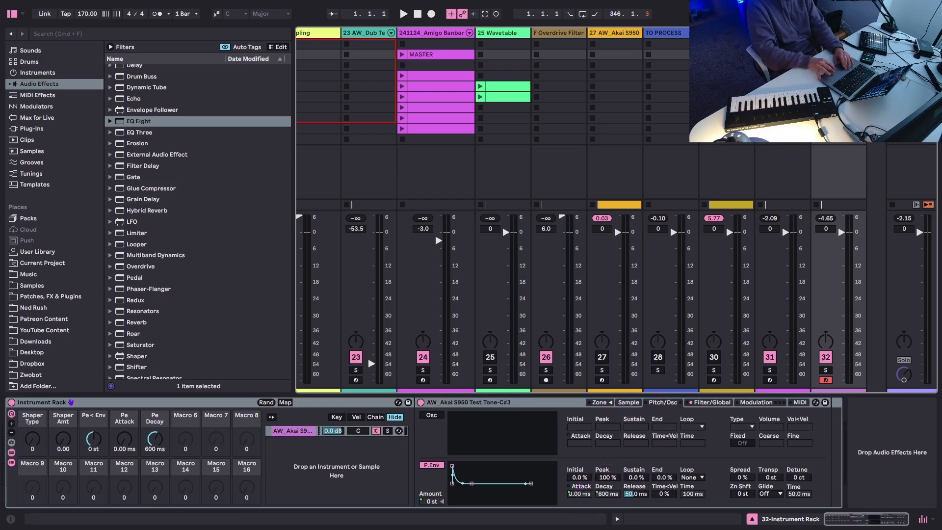
pyautogui.press('Left')
pyautogui.press('Right')
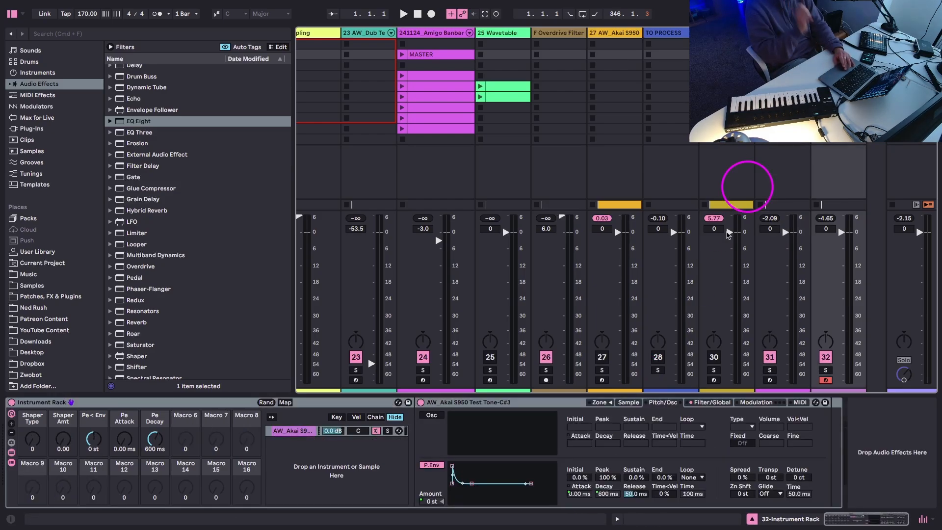
pyautogui.rightClick(637, 478)
pyautogui.click(665, 359)
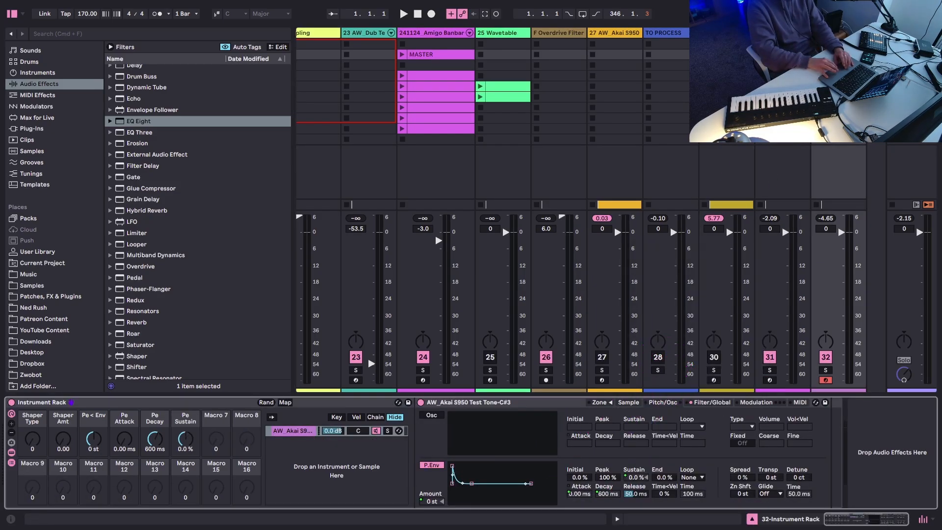
# Following track 31's layout, map the volume envelope's Attack, Decay, Sustain and Release to Macros 7, 8, 9 and 10
pyautogui.press('Left')
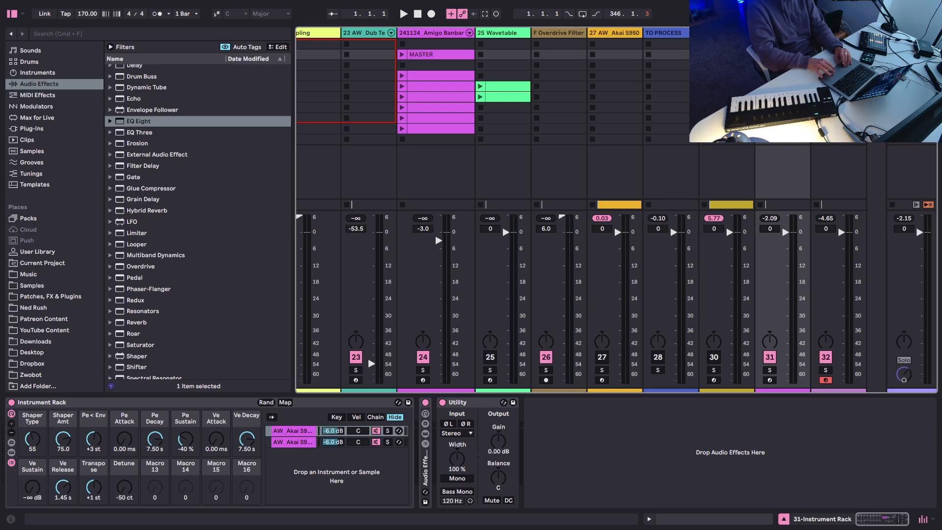
pyautogui.press('Right')
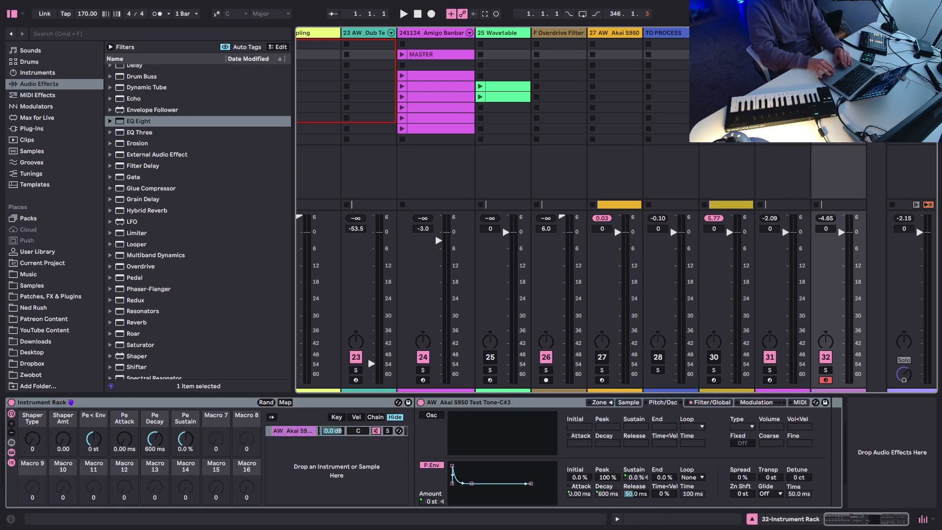
pyautogui.rightClick(699, 479)
pyautogui.click(716, 375)
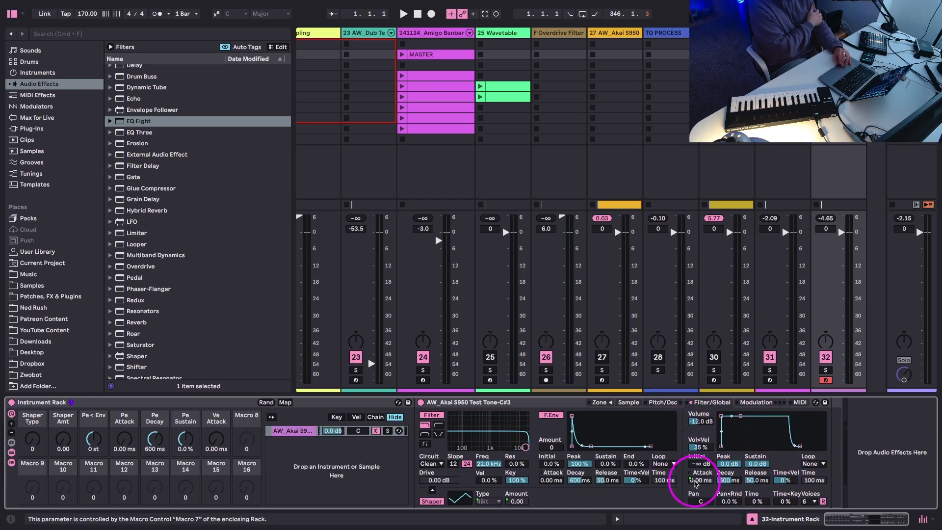
pyautogui.rightClick(728, 479)
pyautogui.click(748, 376)
pyautogui.rightClick(756, 463)
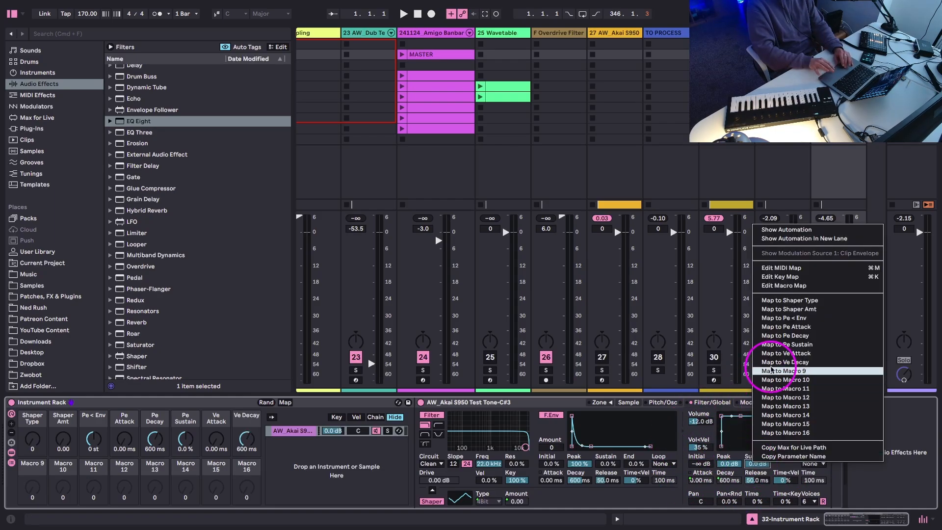
pyautogui.click(771, 370)
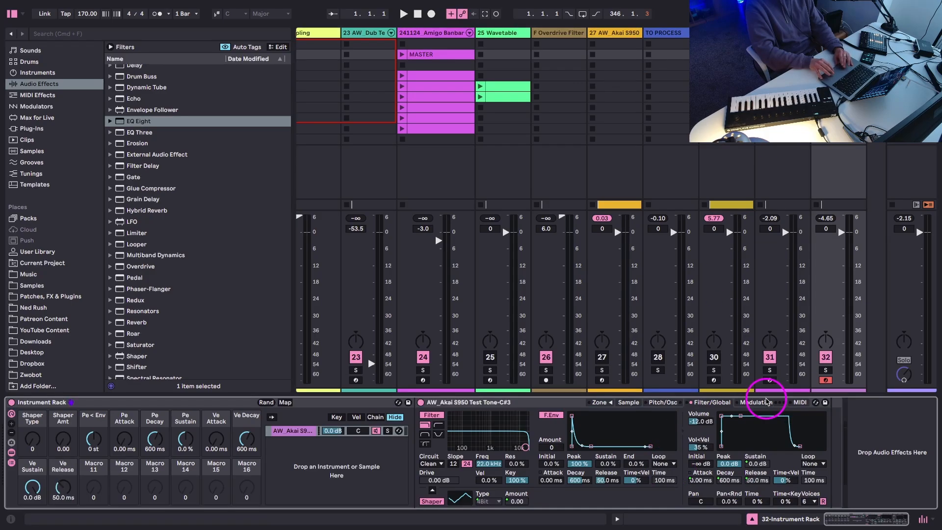
# Display the Sampler's pitch and oscillator settings
pyautogui.click(658, 404)
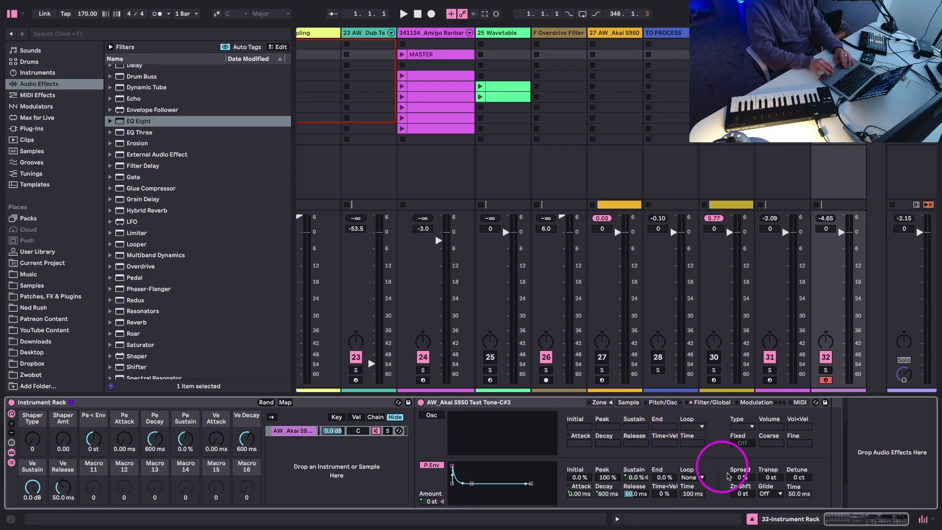
pyautogui.rightClick(769, 477)
pyautogui.click(903, 489)
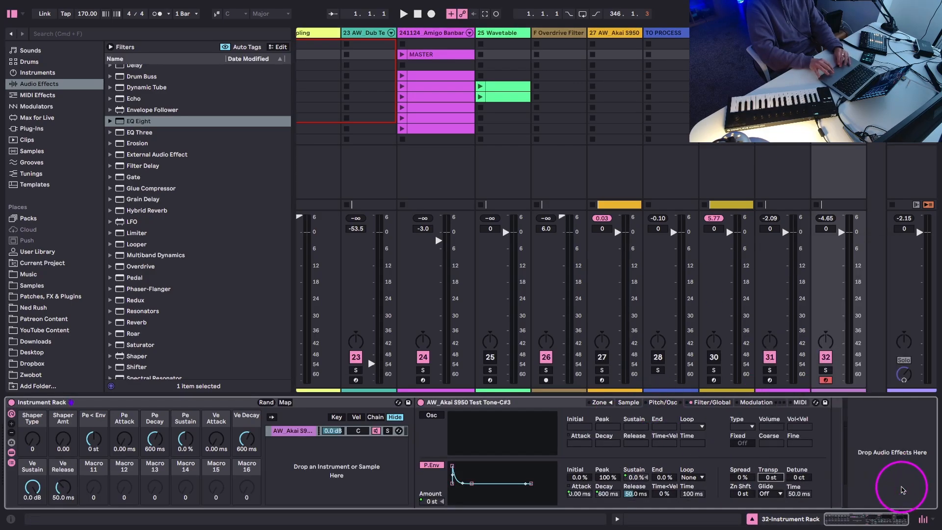
# Duplicate the Sampler chain in the rack and set the volume of both chains to -6 dB
pyautogui.rightClick(291, 432)
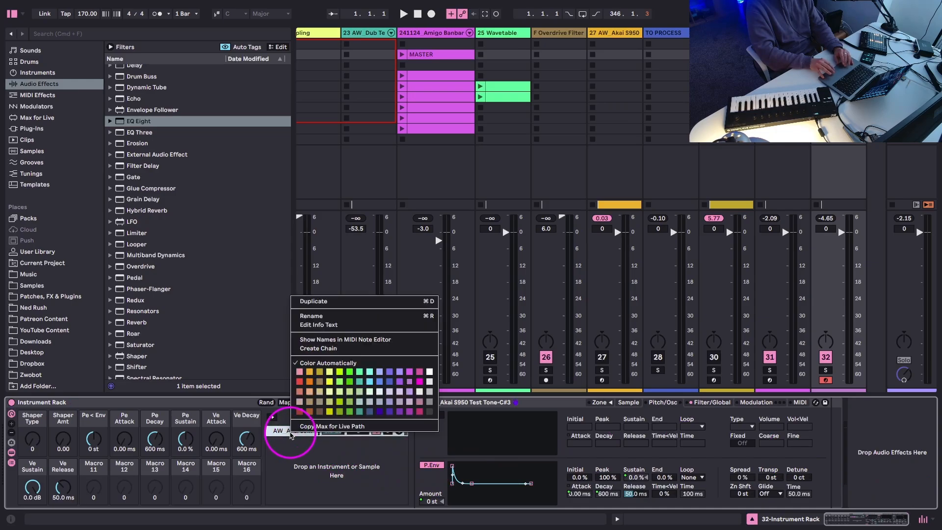
pyautogui.press('super+d')
pyautogui.click(332, 433)
pyautogui.write('-')
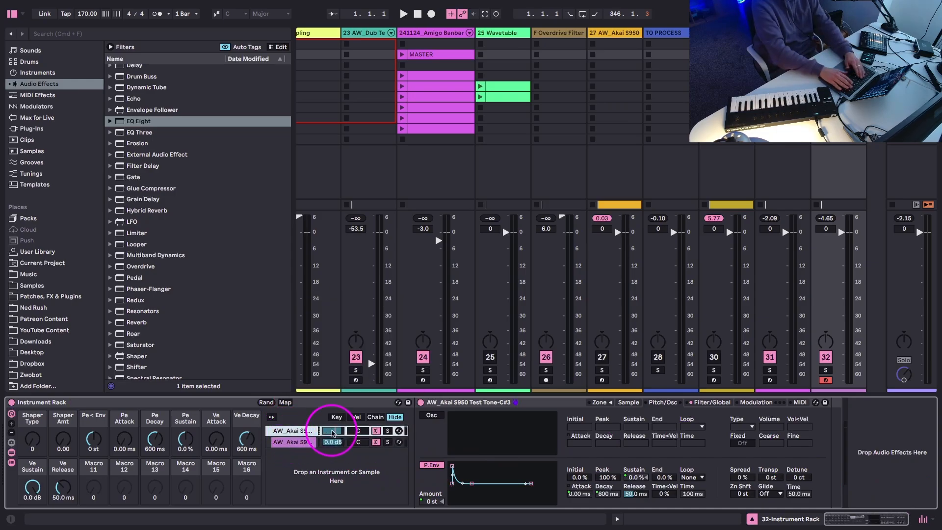
pyautogui.write('6.0 dB')
pyautogui.click(332, 443)
pyautogui.write('-6')
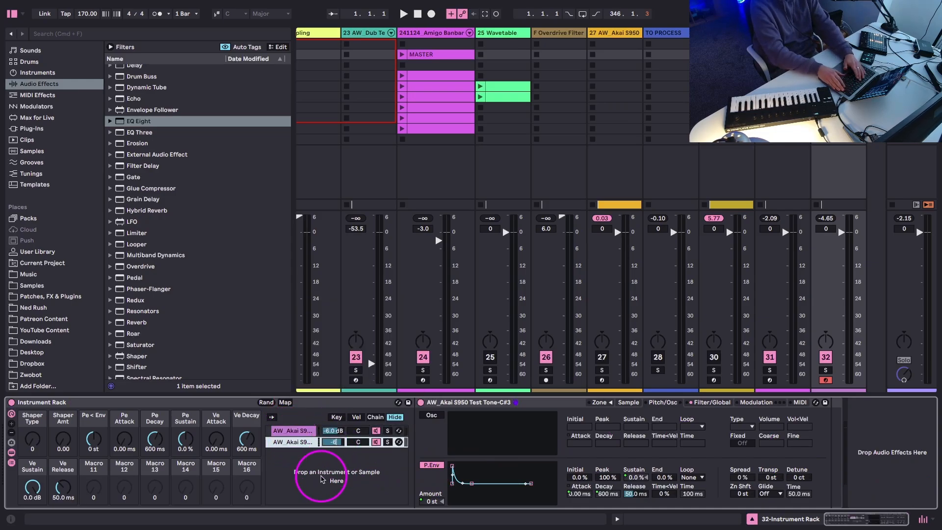
pyautogui.press('Return')
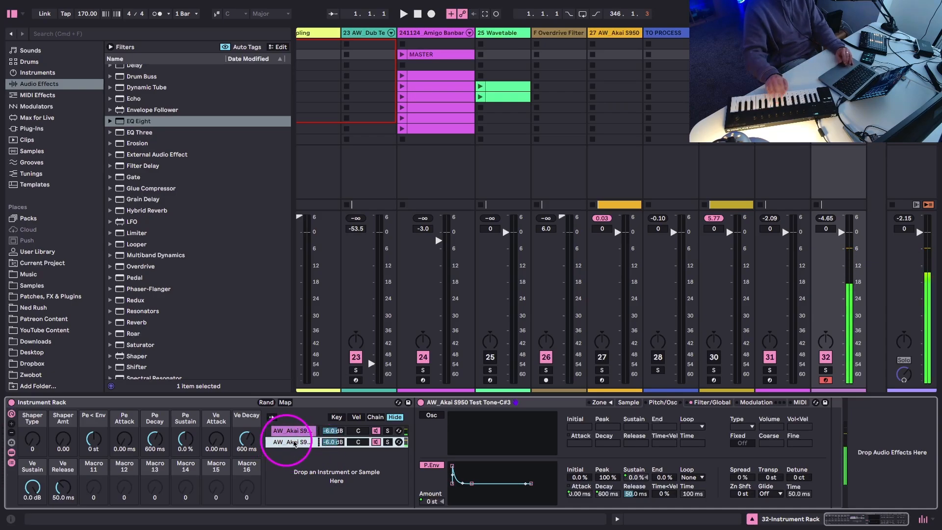
# In the second chain's Sampler, map Transpose to Macro 11 and Detune to Macro 12
pyautogui.rightClick(770, 478)
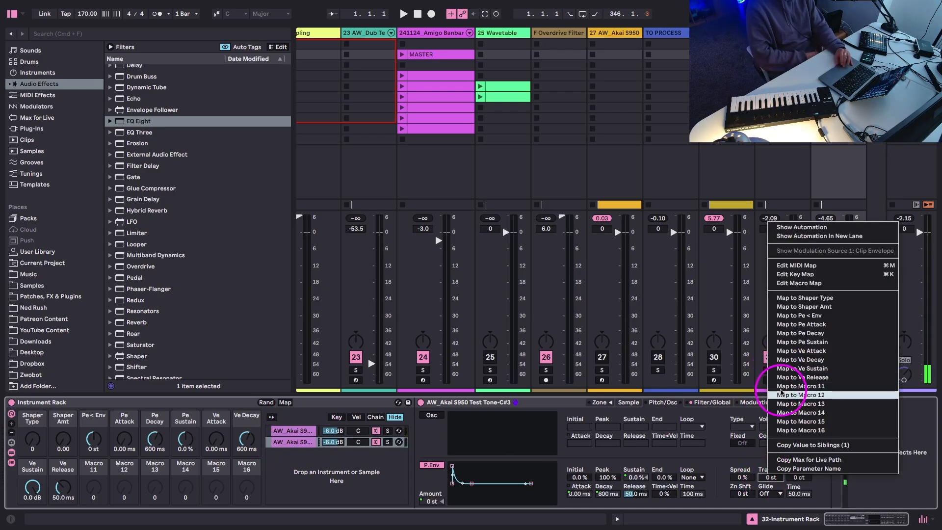
pyautogui.click(784, 386)
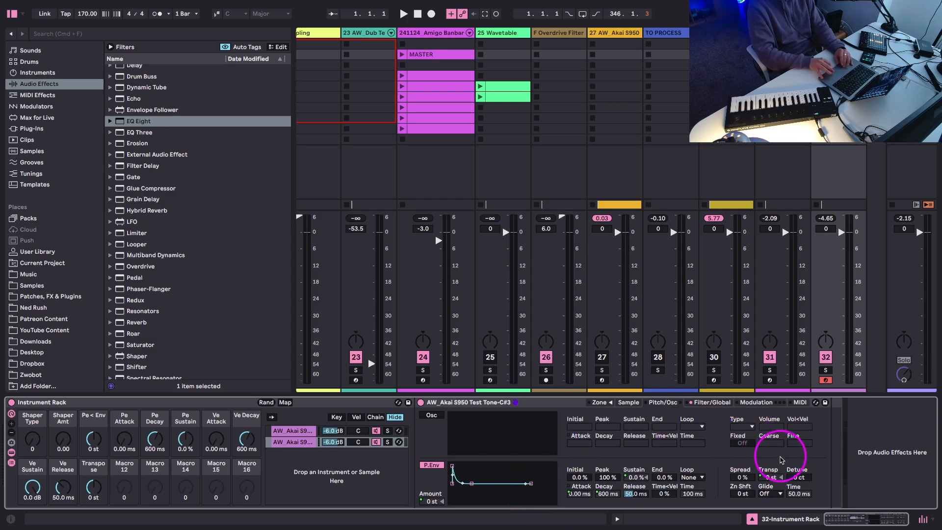
pyautogui.rightClick(797, 477)
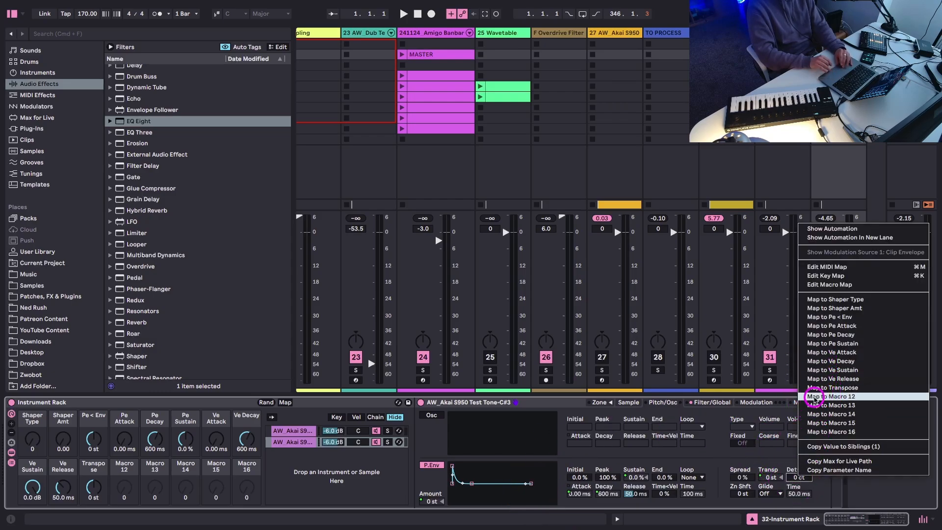
pyautogui.click(815, 397)
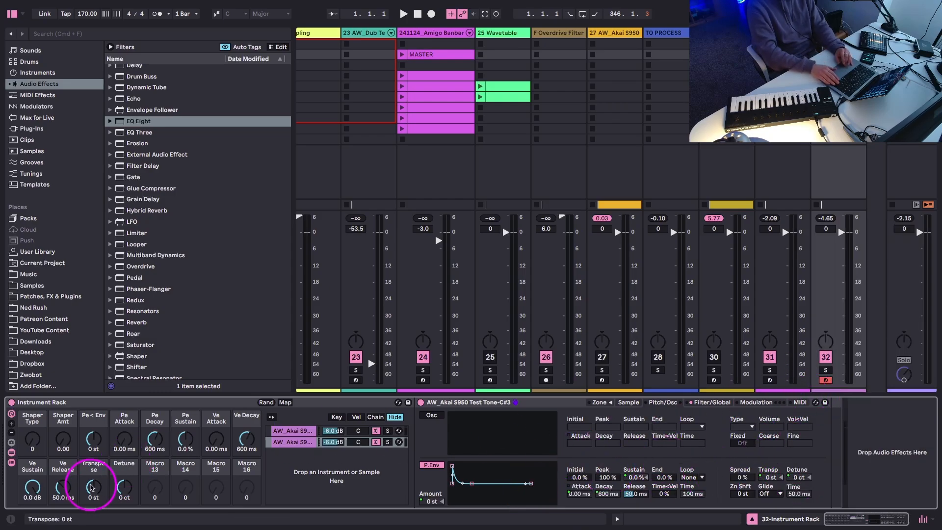
# Set the macros to Transpose +1 st, Detune -10 ct, Shaper Type 20, Shaper Amt 33, Pe < Env +3 st and Pe Decay 1.45 s
pyautogui.moveTo(94, 486); pyautogui.dragTo(93, 480)
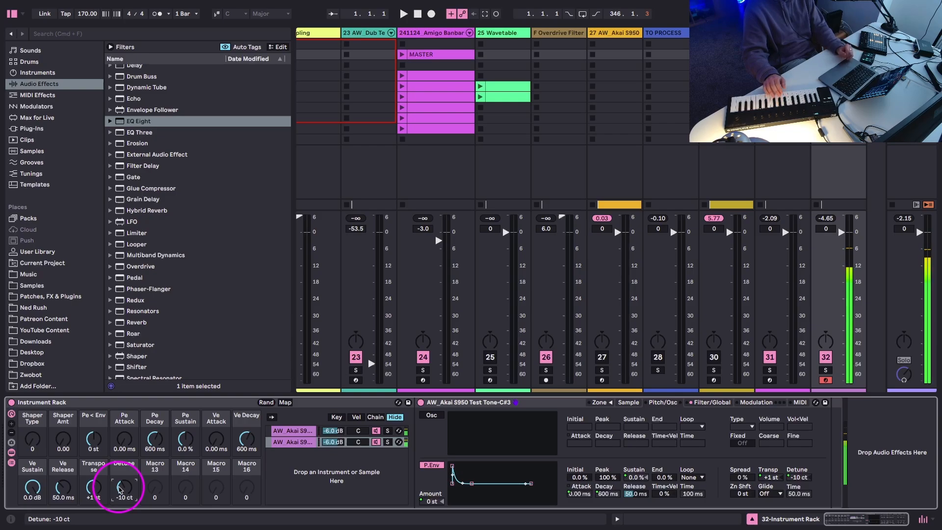
pyautogui.moveTo(31, 439); pyautogui.dragTo(61, 432)
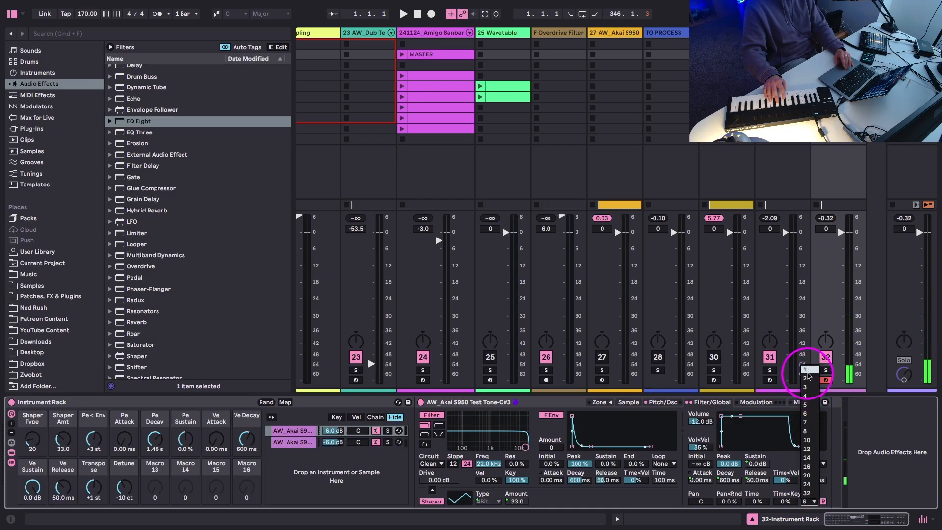
# Limit the Samplers in both rack chains to 1 voice
pyautogui.click(292, 431)
pyautogui.click(293, 441)
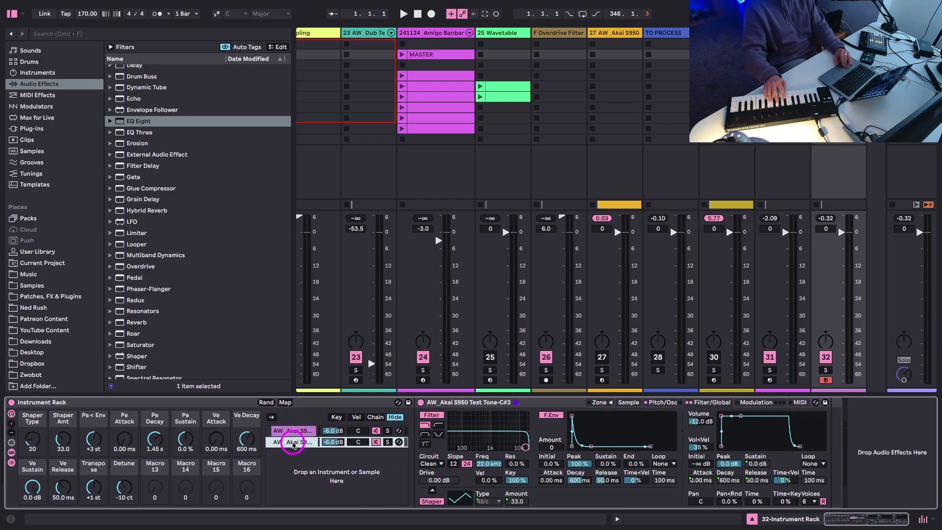
pyautogui.click(807, 500)
pyautogui.click(805, 369)
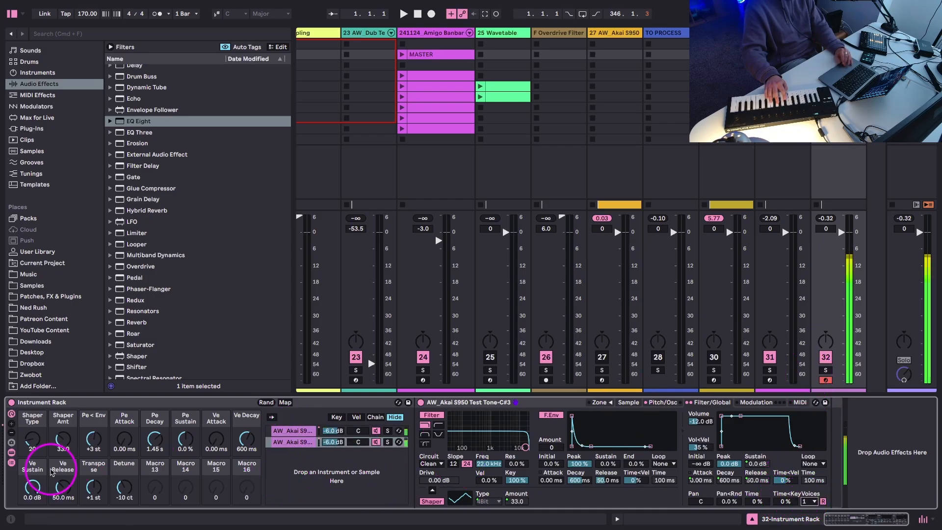
# Set the volume envelope's Sustain macro to -∞ dB and its Decay macro to 3.75 s
pyautogui.moveTo(32, 485); pyautogui.dragTo(32, 525)
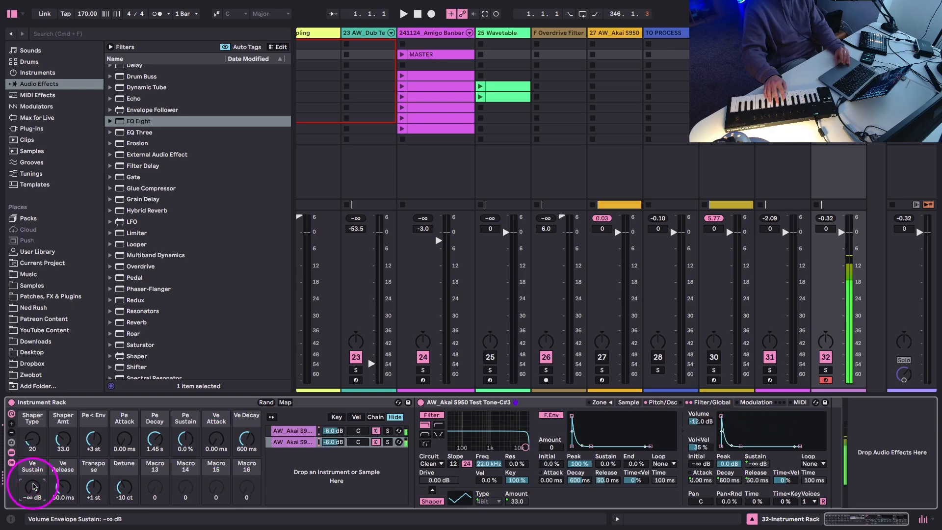
pyautogui.moveTo(247, 438); pyautogui.dragTo(246, 422)
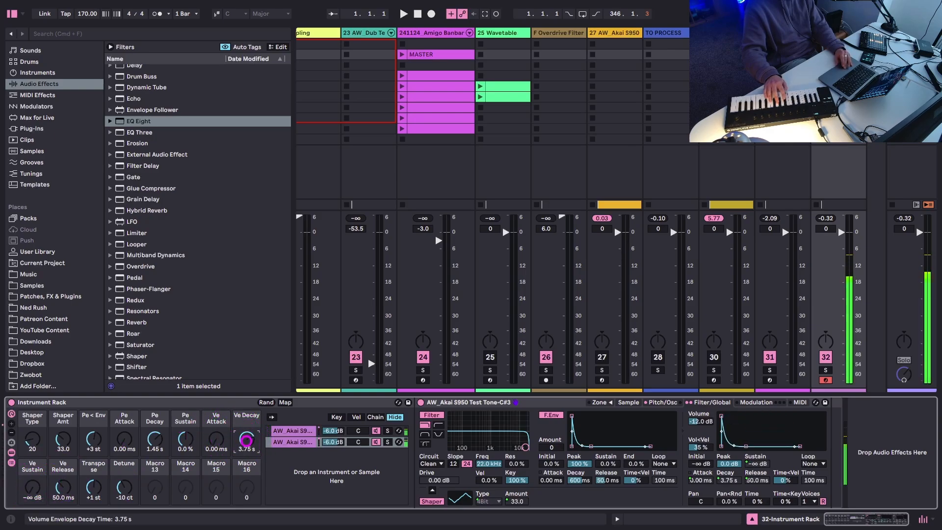
# Arm track 31, bypass the Audio Effect Rack after its Instrument Rack, and select the rack's second chain
pyautogui.click(770, 381)
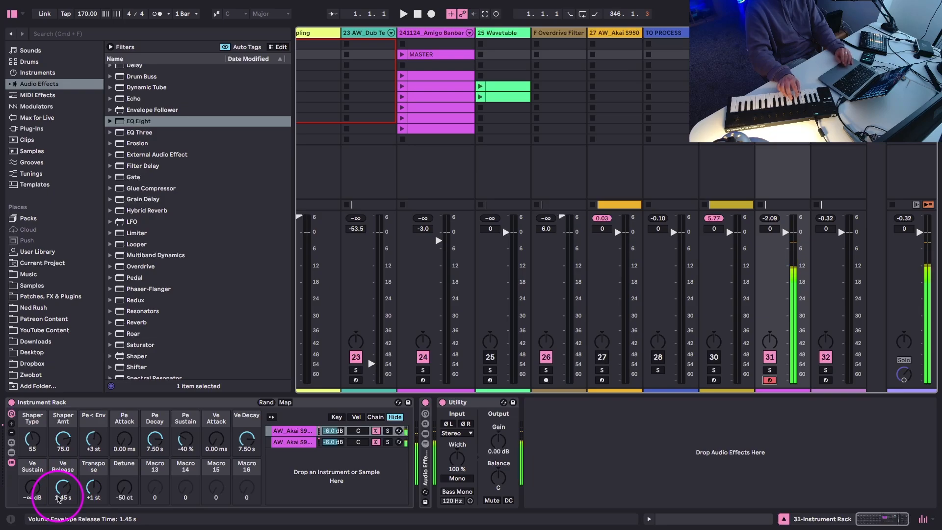
pyautogui.click(425, 402)
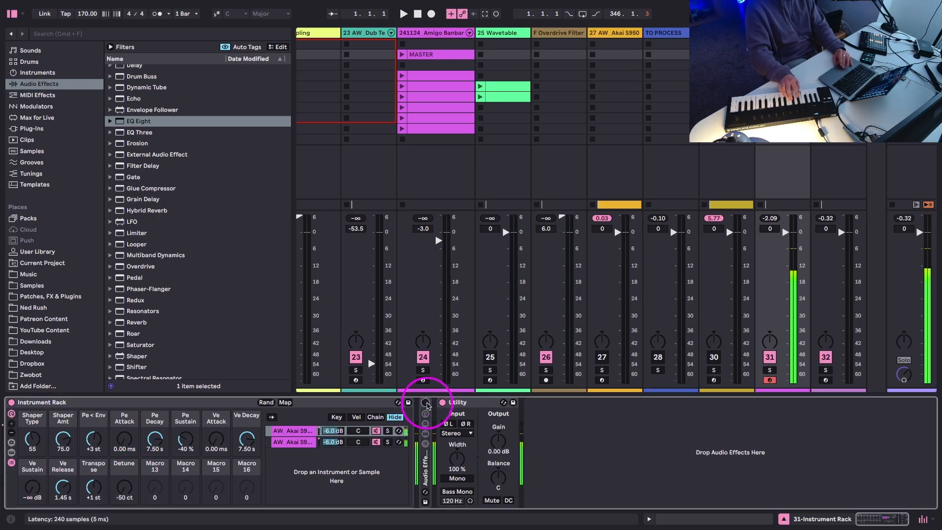
pyautogui.click(294, 442)
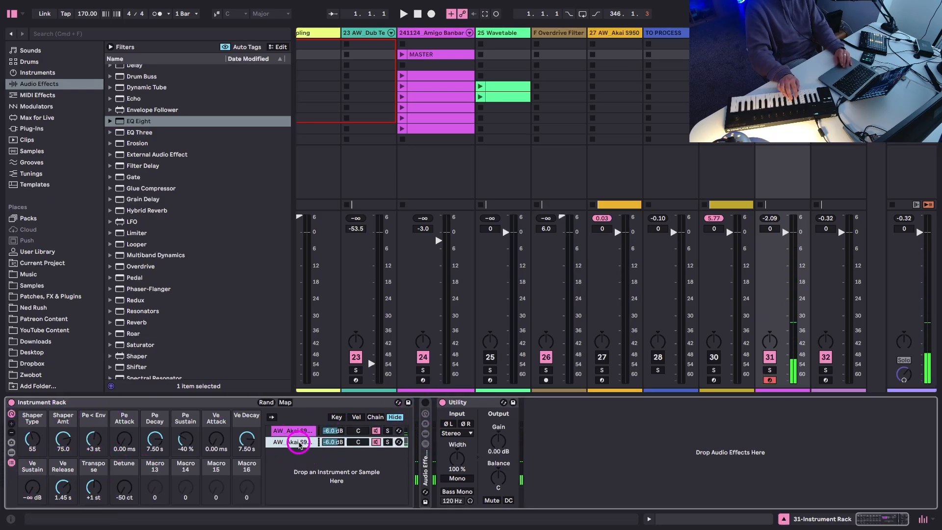
# Check the Filter/Global settings of the Sampler in the second chain of track 31
pyautogui.hscroll(2, 484, 437)
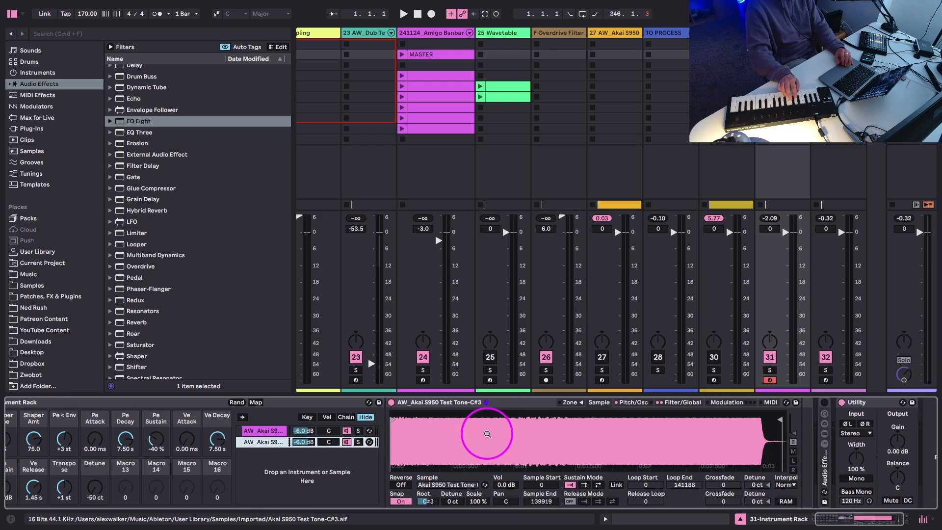
pyautogui.click(633, 402)
pyautogui.click(675, 402)
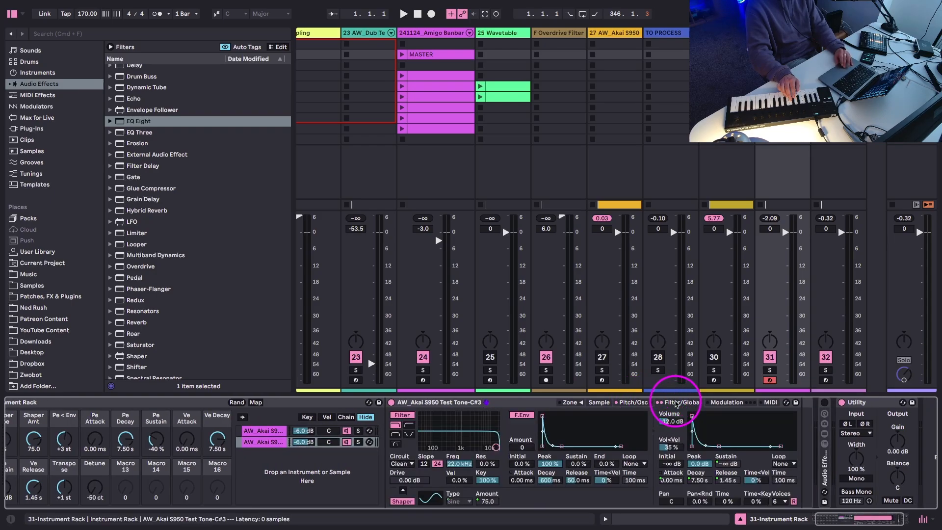
pyautogui.hscroll(-2, 336, 479)
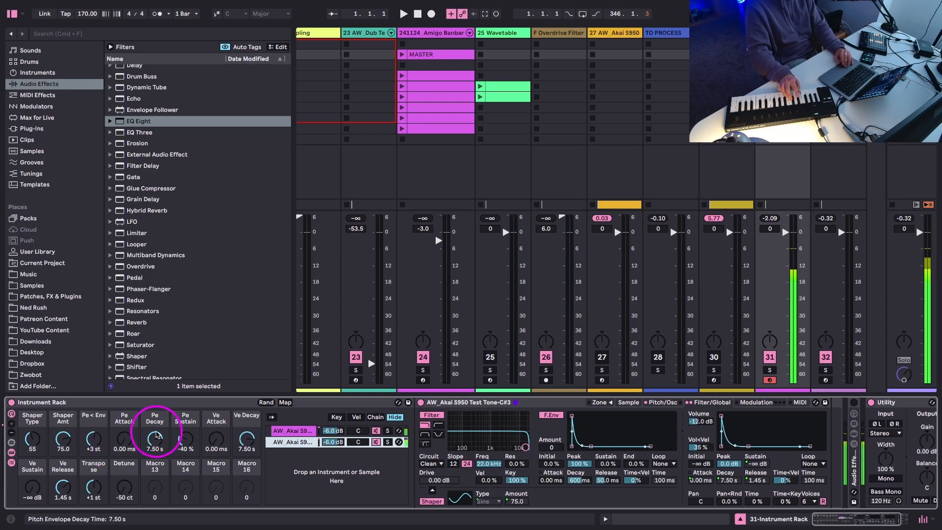
# Arm track 32 and set its rack macros to Shaper Type 55 and Shaper Amt 75
pyautogui.click(826, 380)
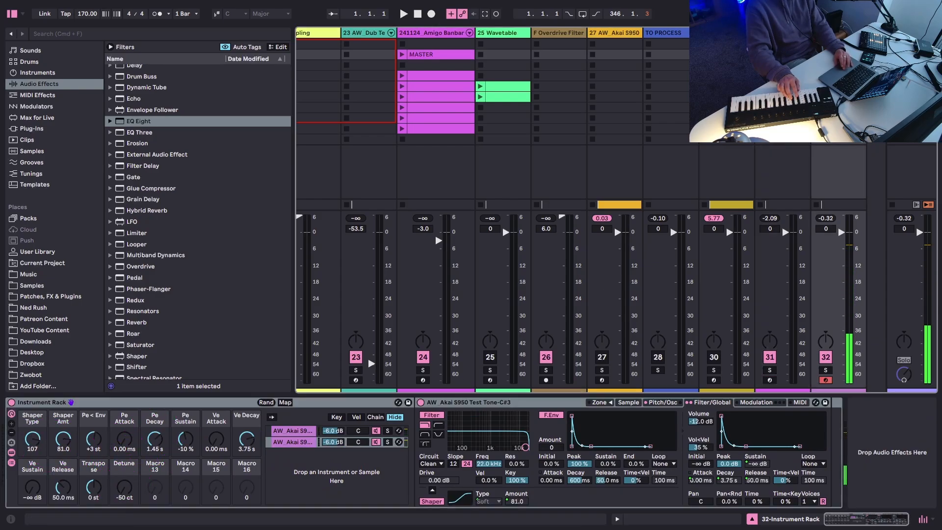
pyautogui.click(772, 306)
pyautogui.click(836, 33)
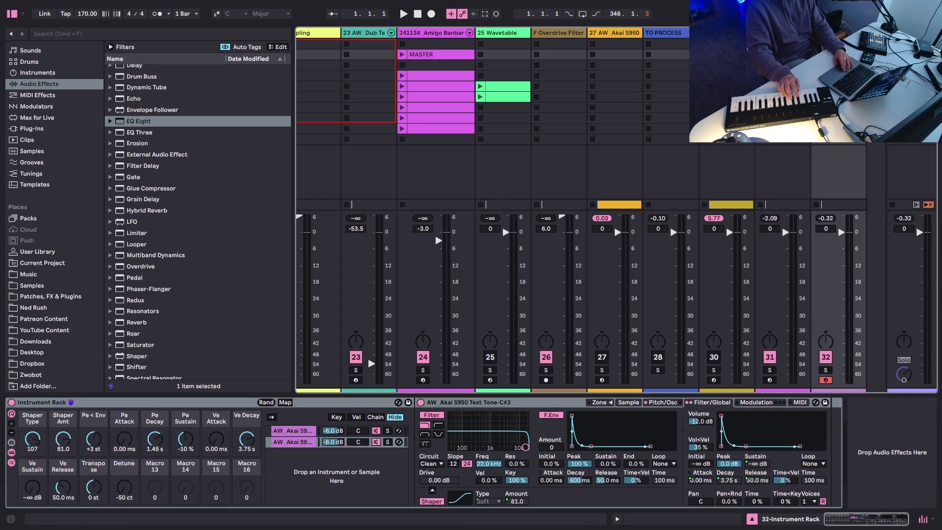
pyautogui.click(34, 440)
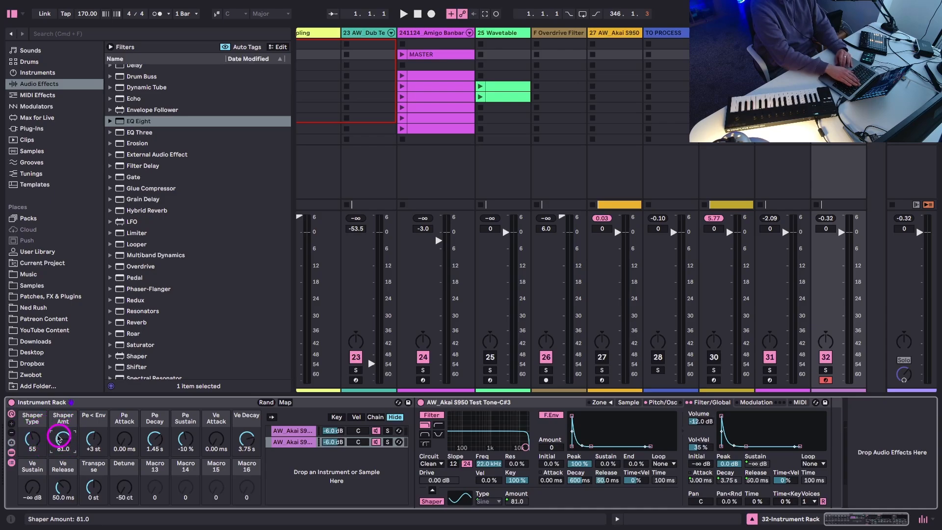
pyautogui.moveTo(61, 437); pyautogui.dragTo(59, 439)
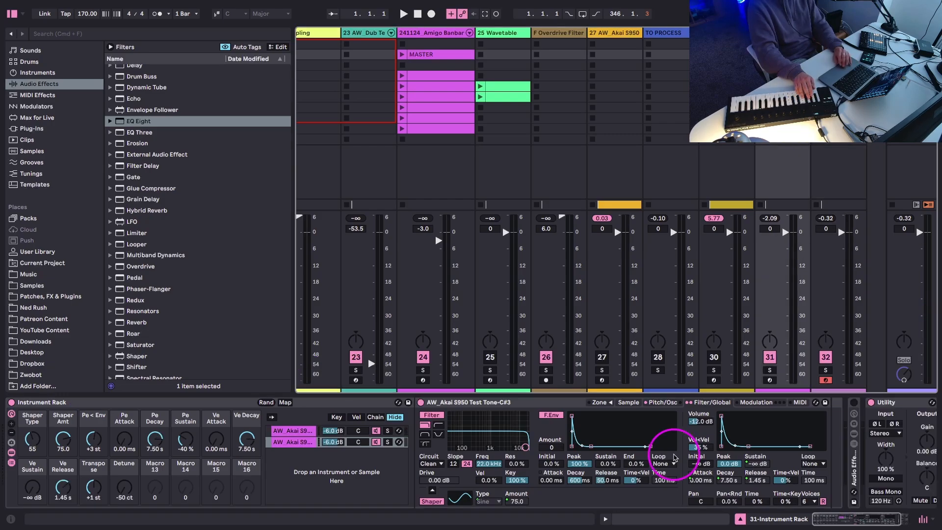
# Map the volumes of both rack chains to Macro 16 and set that macro to -5.337 dB
pyautogui.hscroll(3, 671, 454)
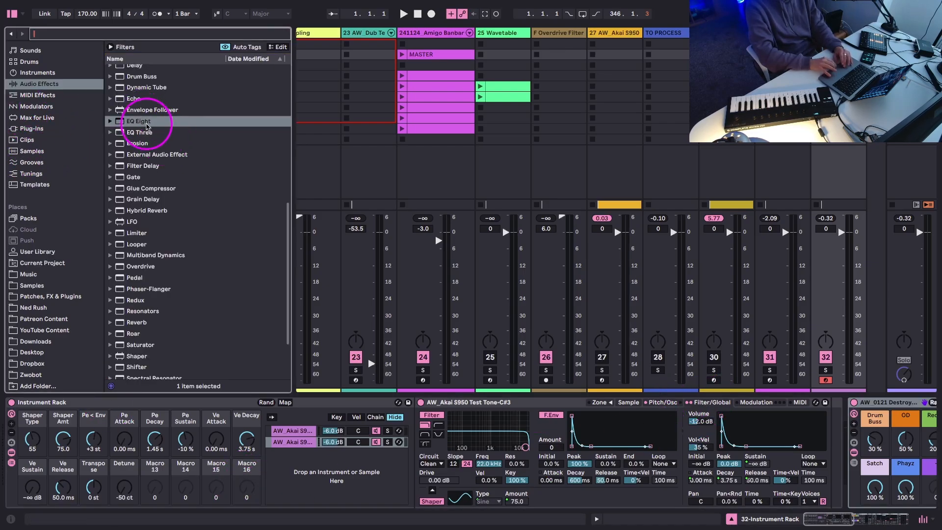
pyautogui.scroll(-3, 147, 129)
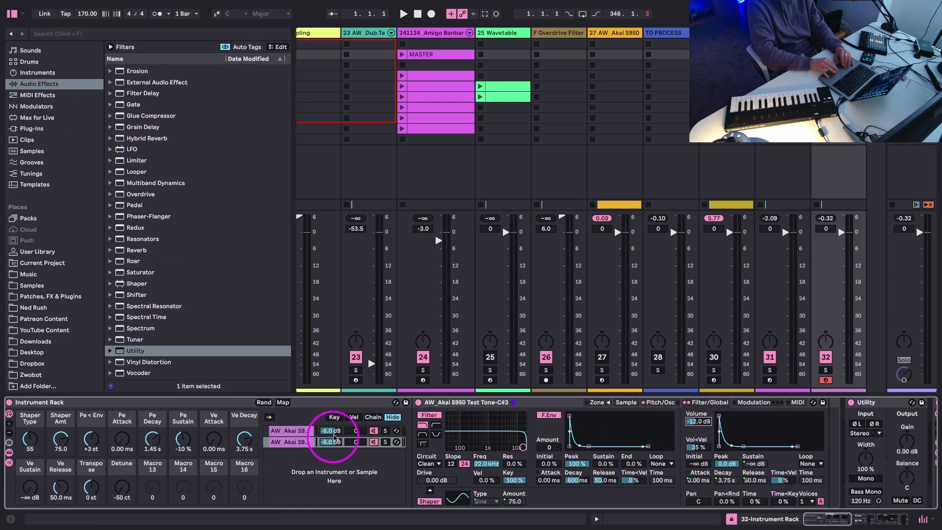
pyautogui.rightClick(327, 431)
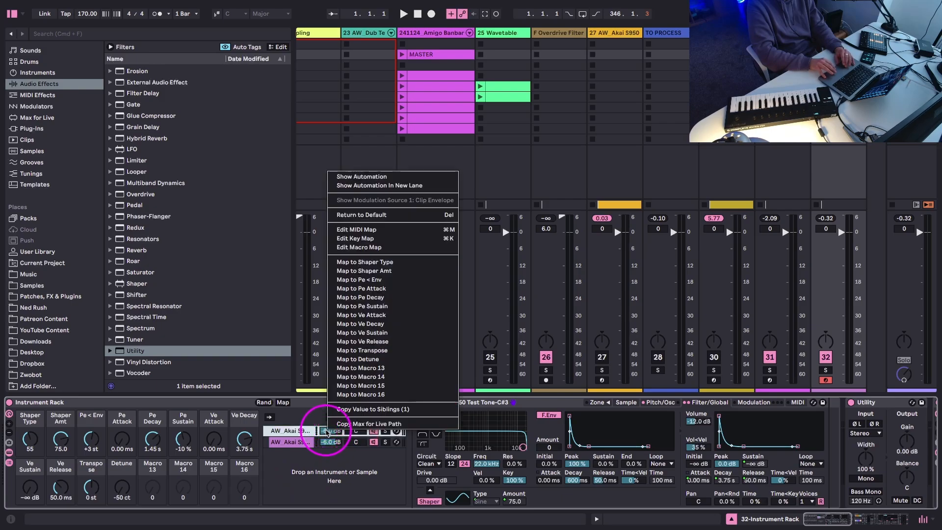
pyautogui.click(361, 394)
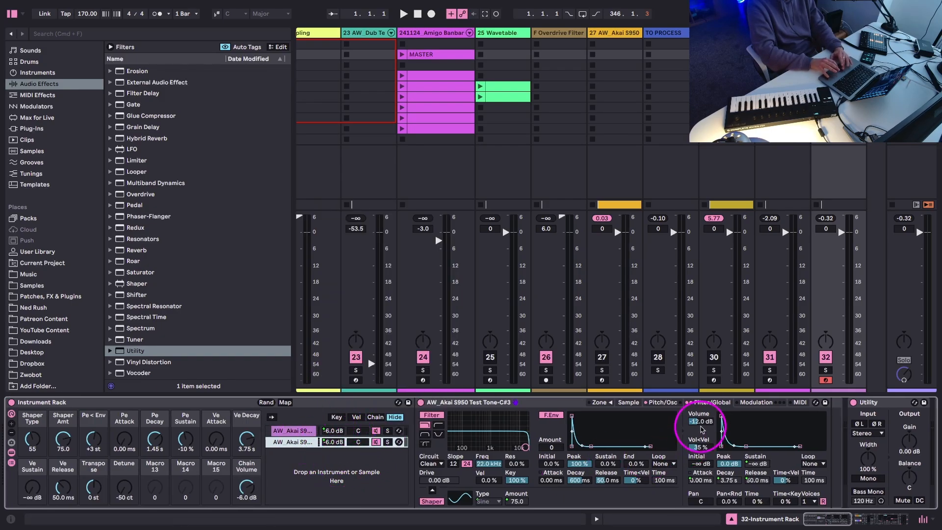
pyautogui.moveTo(247, 487); pyautogui.dragTo(247, 483)
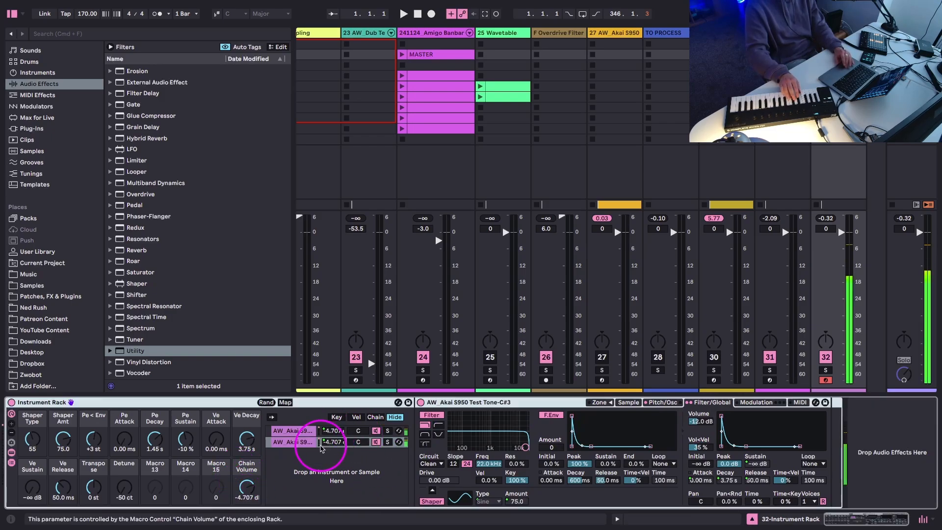
pyautogui.moveTo(246, 486); pyautogui.dragTo(246, 485)
# Set the macros to Ve Release 2.05 s, Pe < Env +5 st, Pe Decay 860 ms, Pe Sustain 0 % and Shaper Type 95
pyautogui.moveTo(62, 487); pyautogui.dragTo(62, 483)
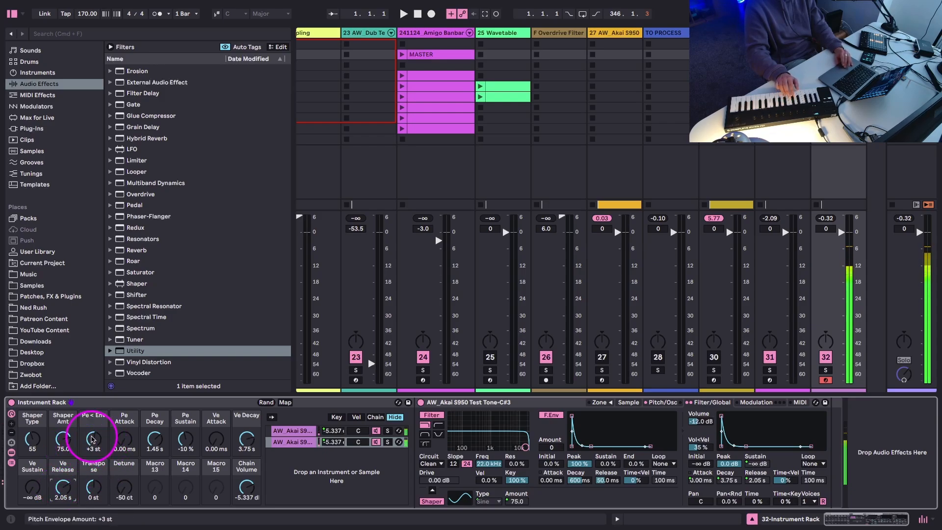
pyautogui.moveTo(153, 438); pyautogui.dragTo(153, 447)
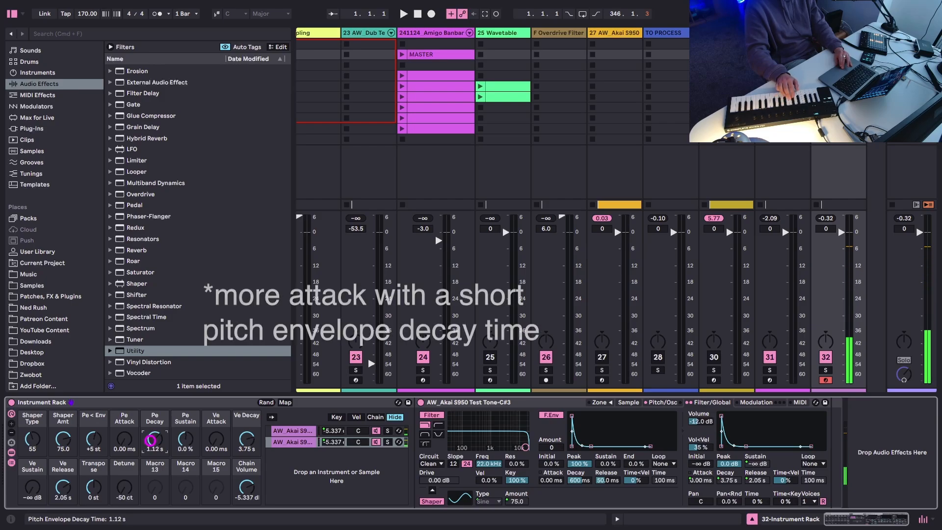
pyautogui.moveTo(153, 437); pyautogui.dragTo(151, 441)
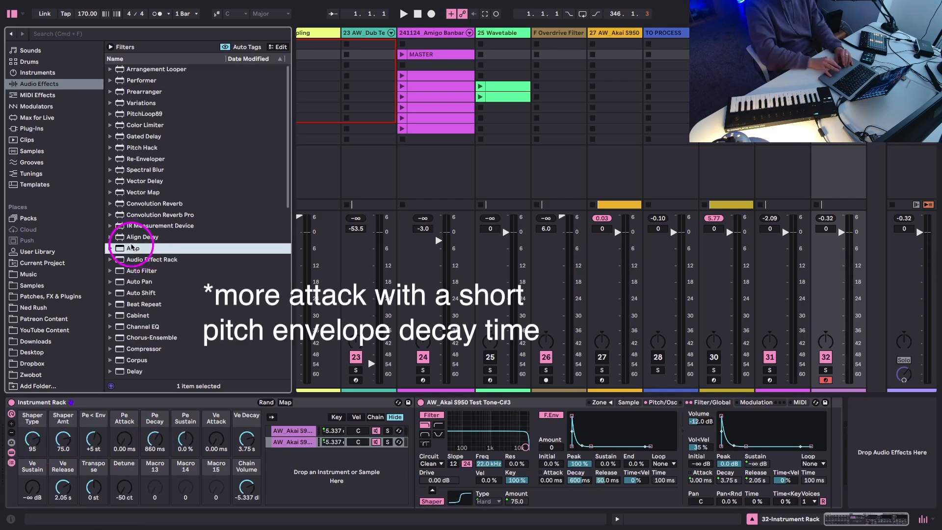
# Add an Amp after the Instrument Rack on track 32 and set its Gain to 8.25
pyautogui.moveTo(131, 246); pyautogui.dragTo(847, 439)
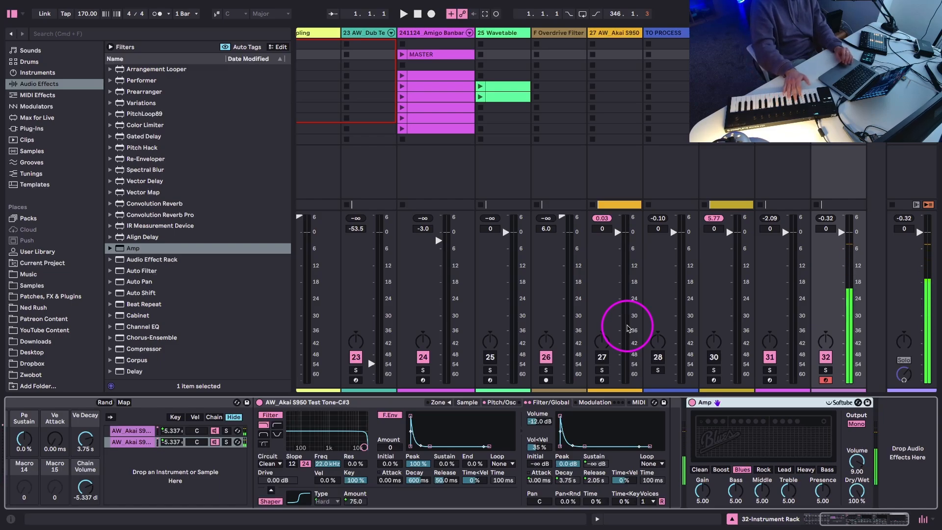
pyautogui.moveTo(702, 489); pyautogui.dragTo(702, 483)
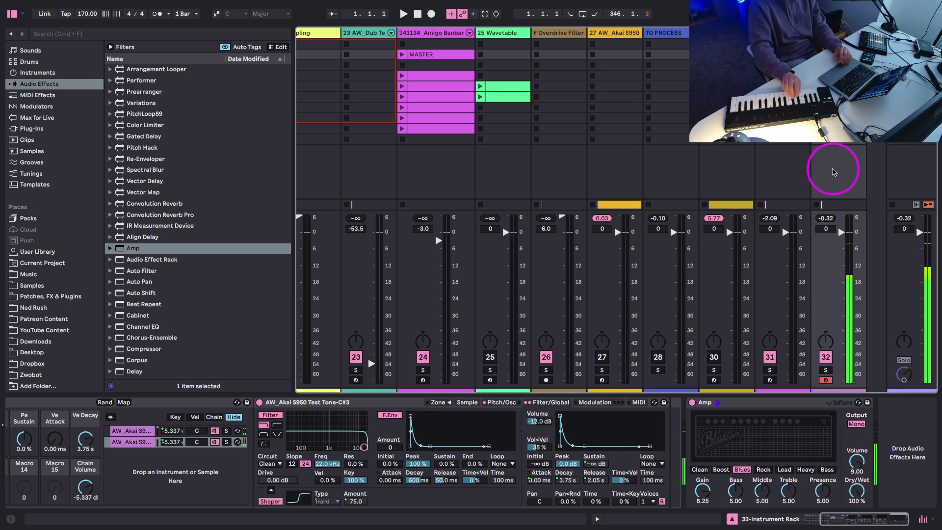
# Arm track 32 together with the resampling track 33 and record a take of the bass sound
pyautogui.click(746, 376)
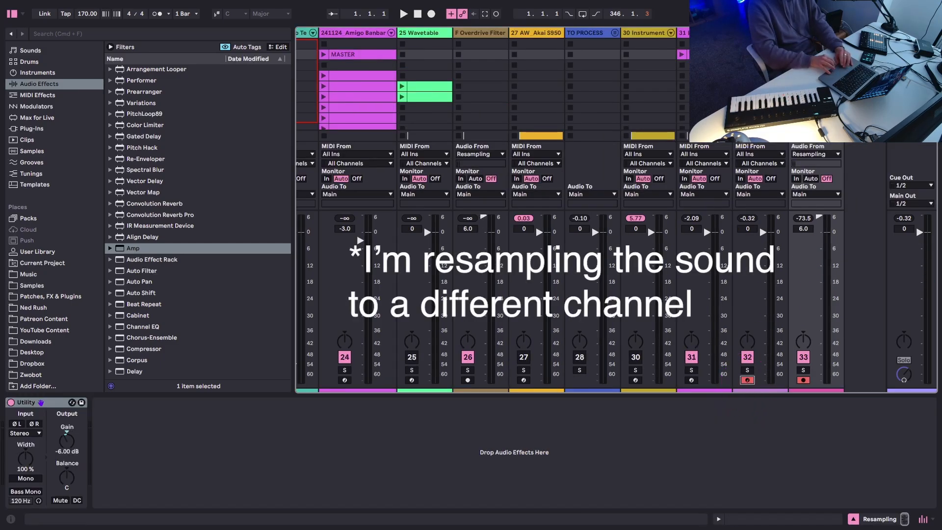
pyautogui.press('space')
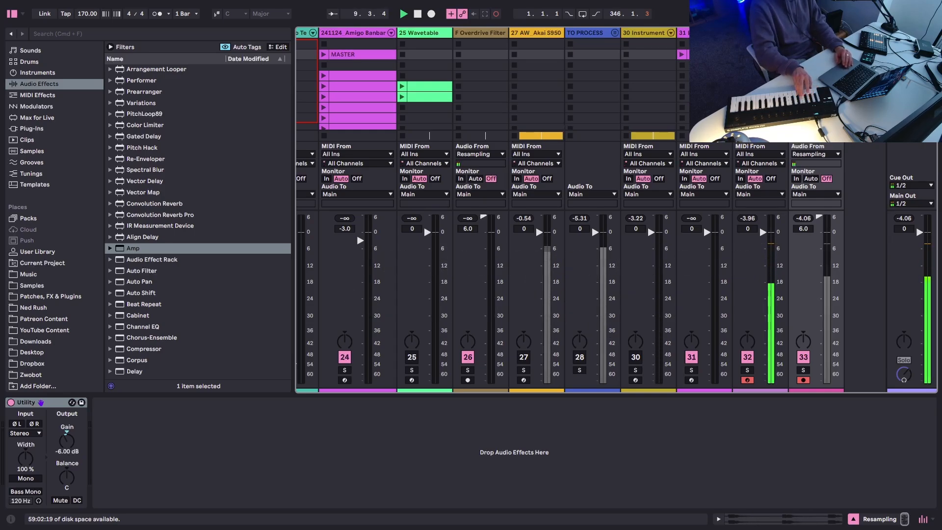
pyautogui.press('space')
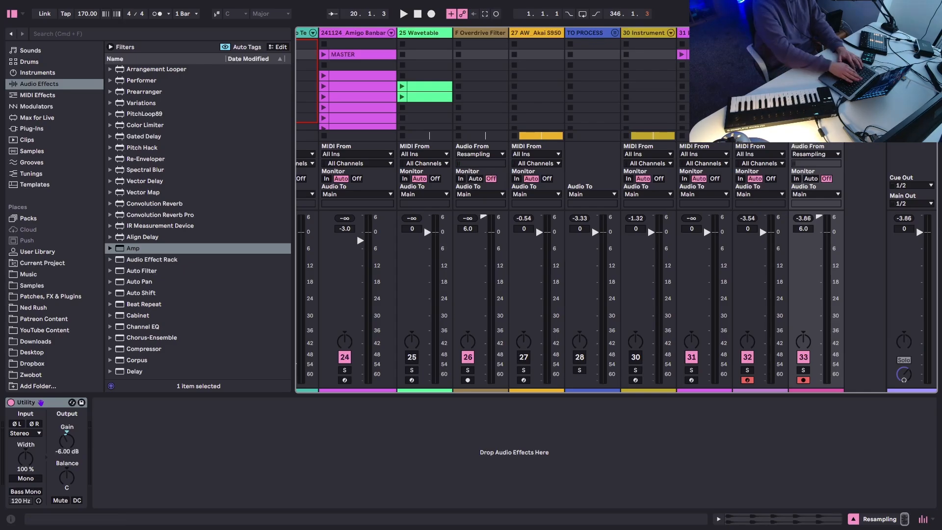
# Create a MIDI track and load the resampled recording into a Simpler on it
pyautogui.hotkey('ctrl', 'shift', 't')
pyautogui.click(22, 454)
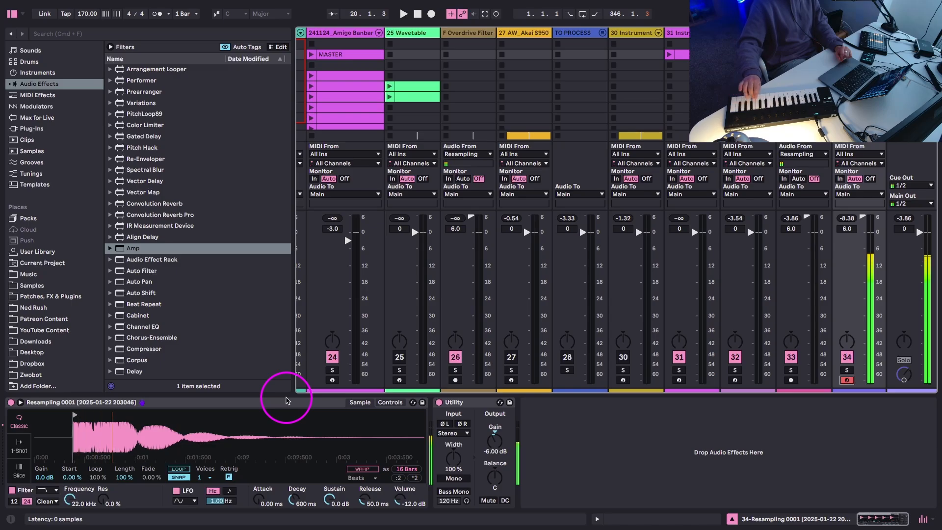
# Hide the browser, briefly show the mixer's sends, and bring back the tracks' In/Out section
pyautogui.press('super+alt+i')
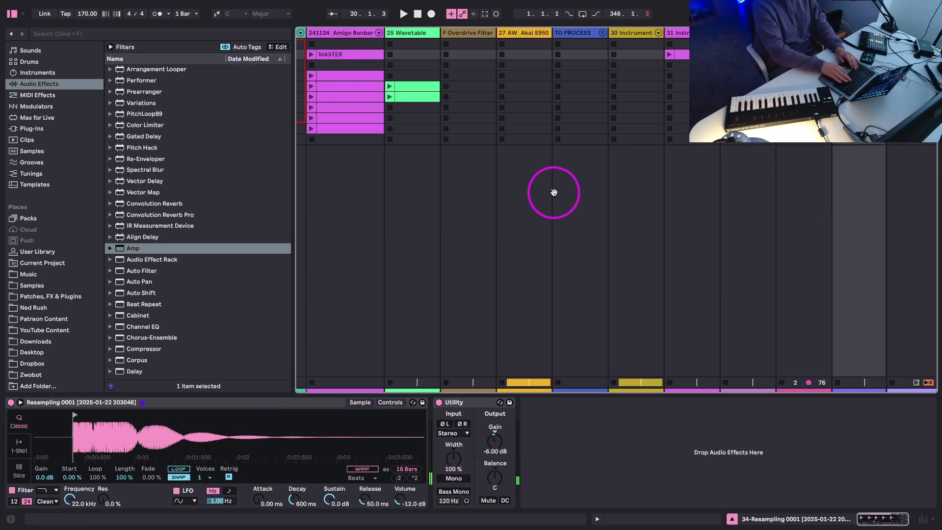
pyautogui.press('super+alt+s')
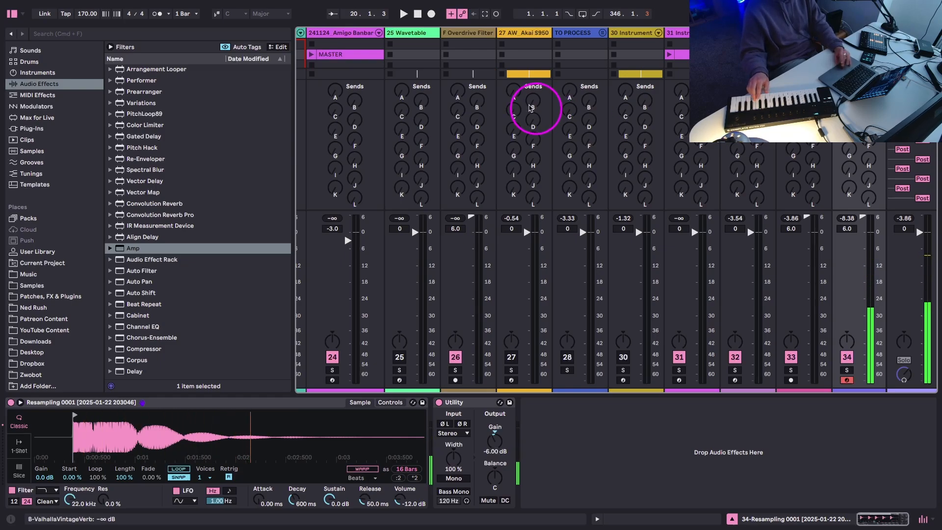
pyautogui.click(11, 14)
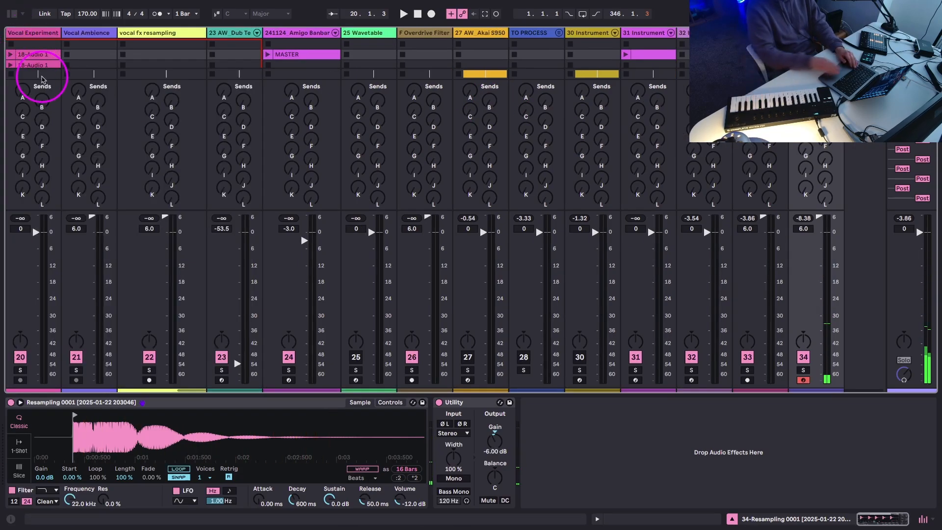
pyautogui.press('super+alt+s')
pyautogui.press('super+alt+i')
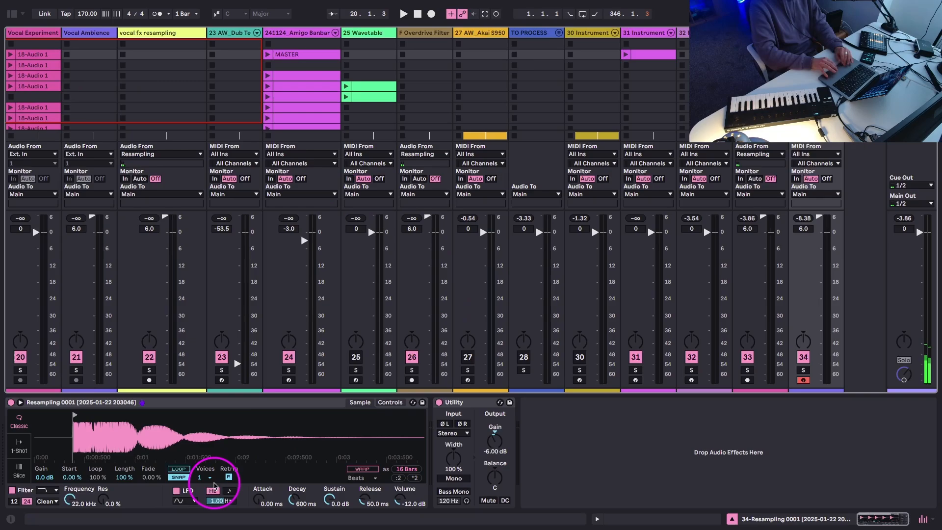
pyautogui.rightClick(172, 444)
pyautogui.click(196, 378)
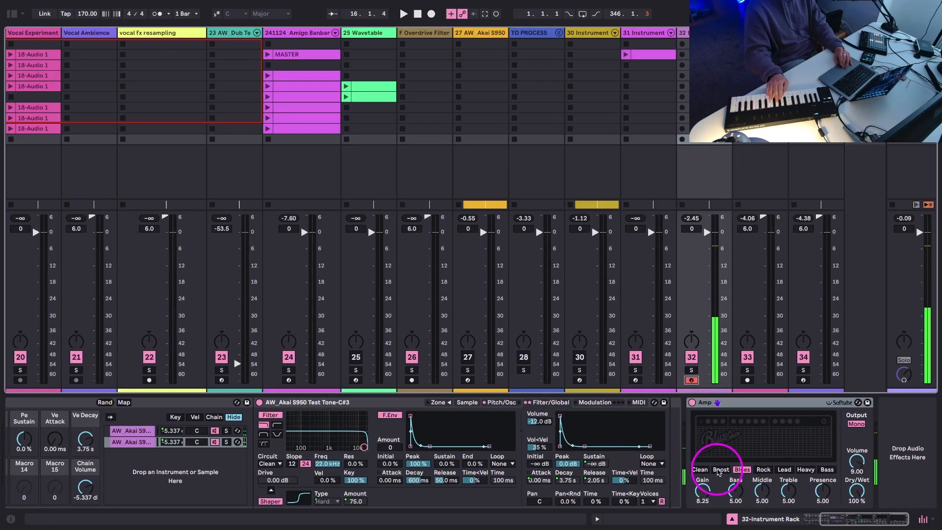
# Switch the Amp on track 32 to the Boost model and raise its Presence to 7.70
pyautogui.click(720, 470)
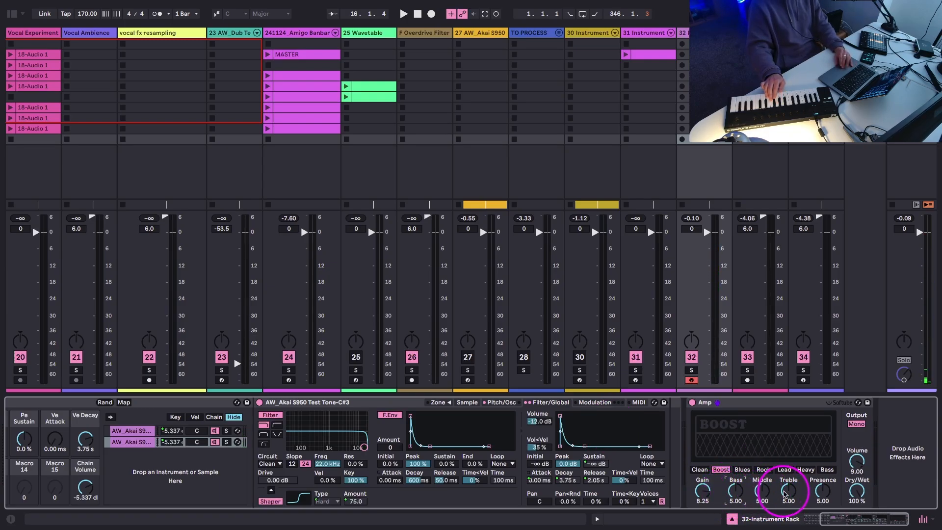
pyautogui.moveTo(821, 496); pyautogui.dragTo(822, 490)
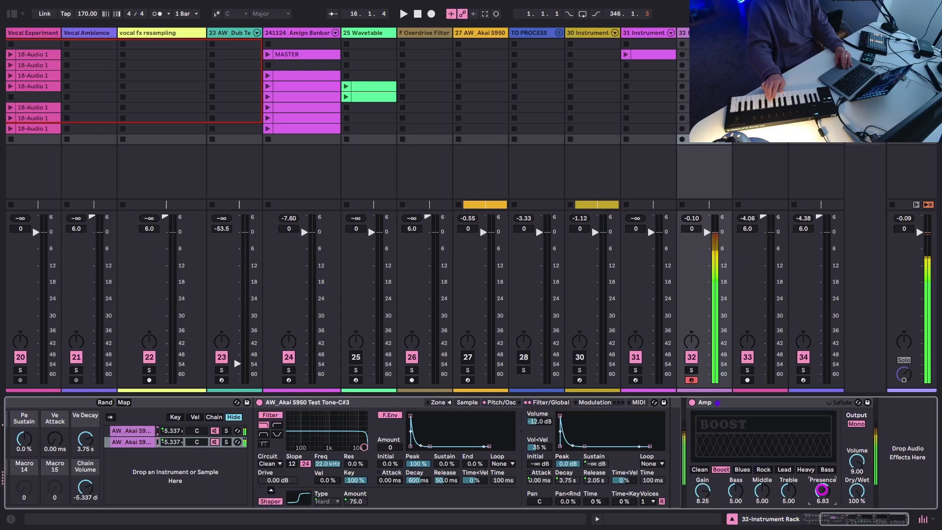
# Show the browser and add a Phaser-Flanger after the Amp on track 32
pyautogui.press('super+alt+b')
pyautogui.scroll(-3, 147, 284)
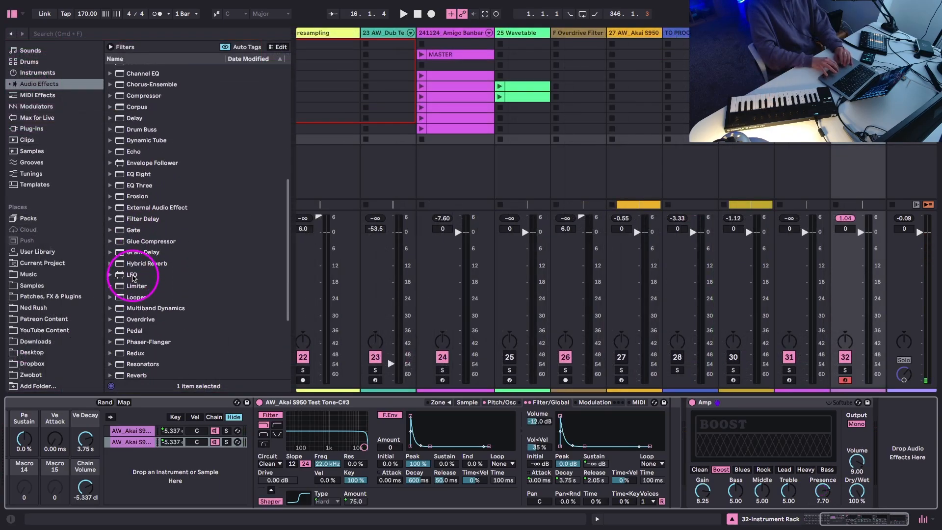
pyautogui.moveTo(139, 311); pyautogui.dragTo(873, 441)
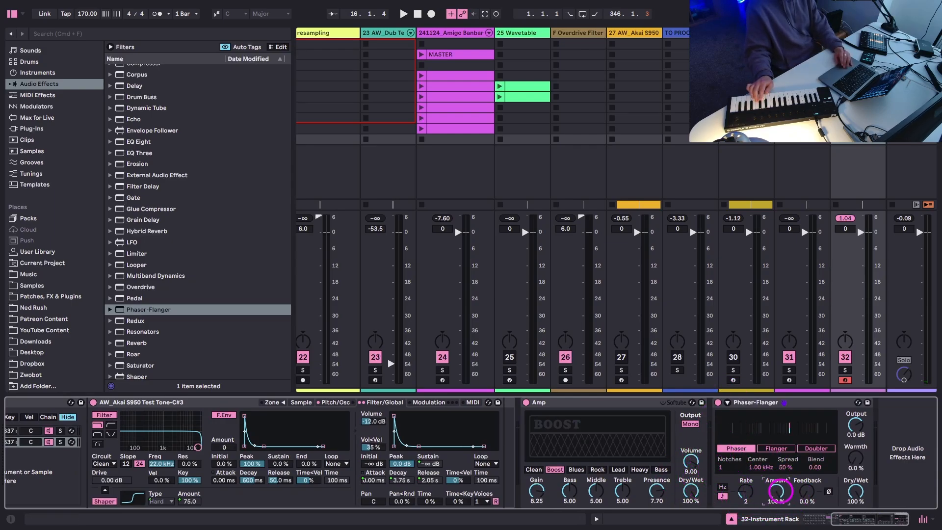
# Reveal the Phaser-Flanger's extra settings and set Amount to 0%, Phase to 0°, Feedback to 50% and Spread to 0%
pyautogui.click(727, 402)
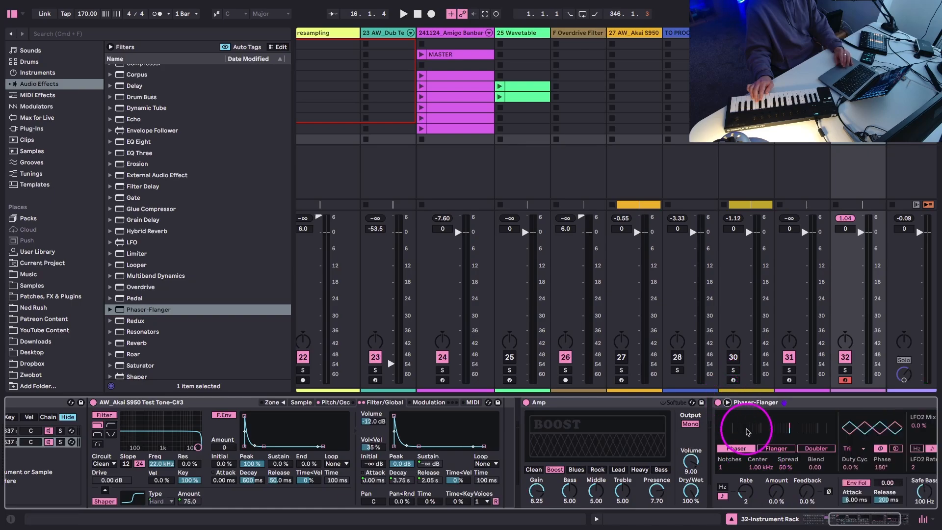
pyautogui.click(776, 470)
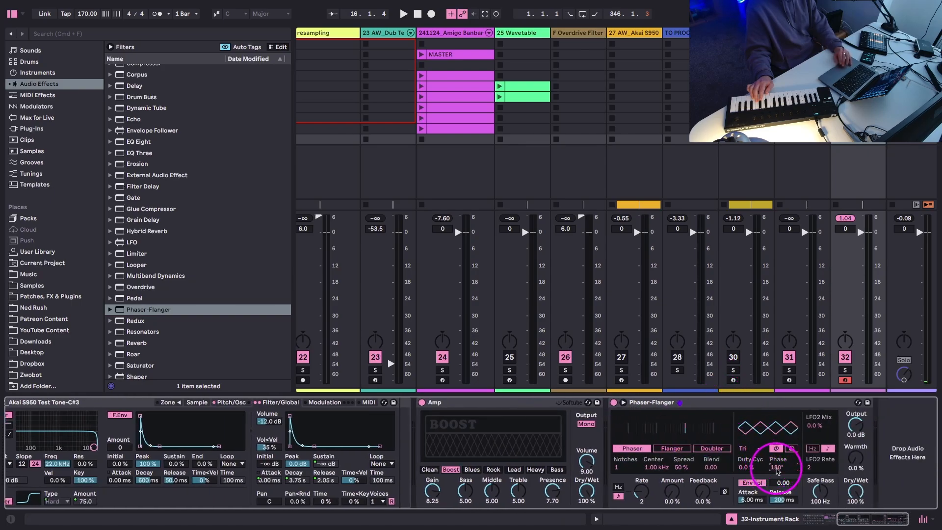
pyautogui.moveTo(777, 470); pyautogui.dragTo(777, 515)
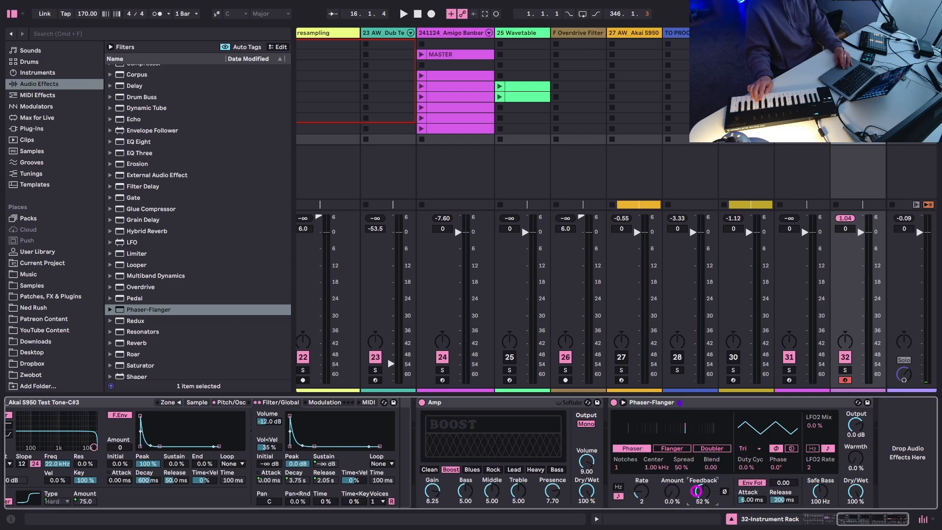
pyautogui.click(680, 467)
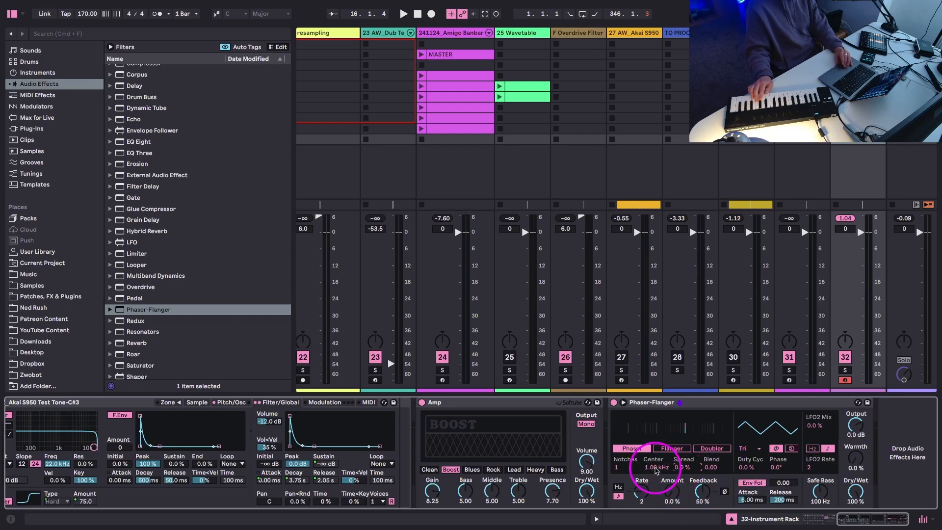
# Map the Phaser-Flanger's Center to MIDI control CC 14, set it to 250 Hz, and lower the Amp's Volume to 5.95
pyautogui.click(654, 468)
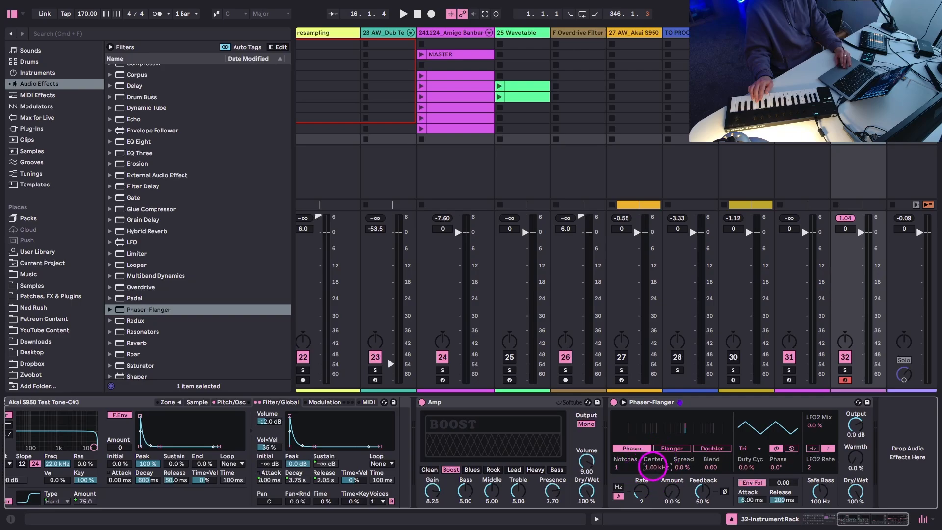
pyautogui.press('super+m')
pyautogui.press('super+m')
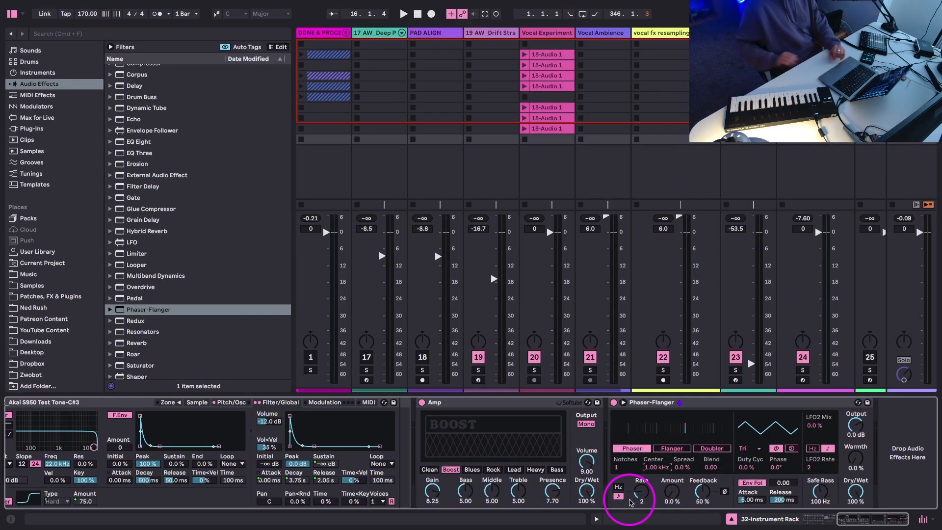
pyautogui.moveTo(584, 459); pyautogui.dragTo(583, 462)
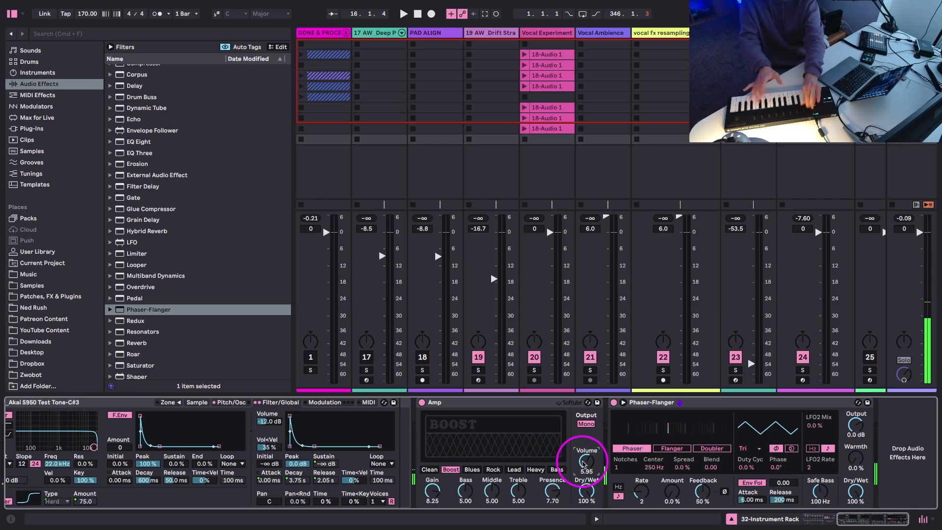
# Remove the MIDI mapping from the Phaser-Flanger's Center frequency and return to normal editing
pyautogui.press('super+m')
pyautogui.click(653, 467)
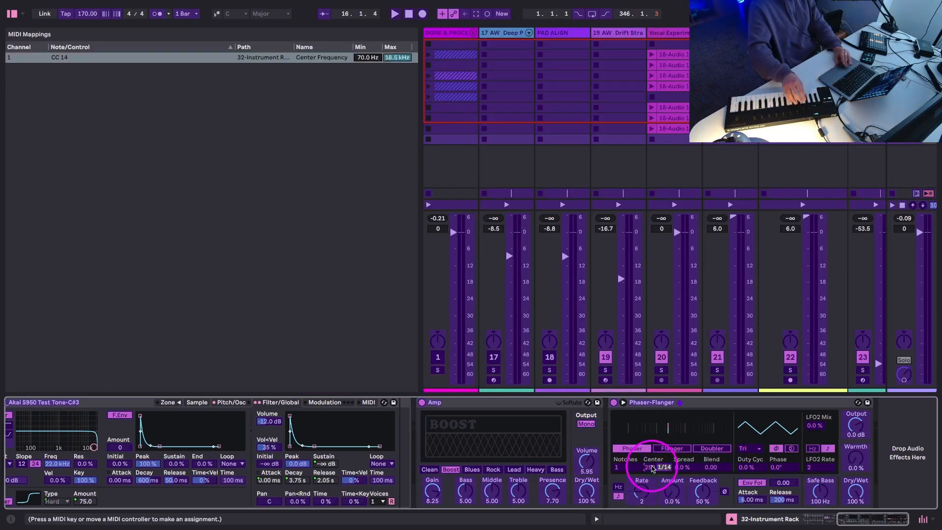
pyautogui.press('BackSpace')
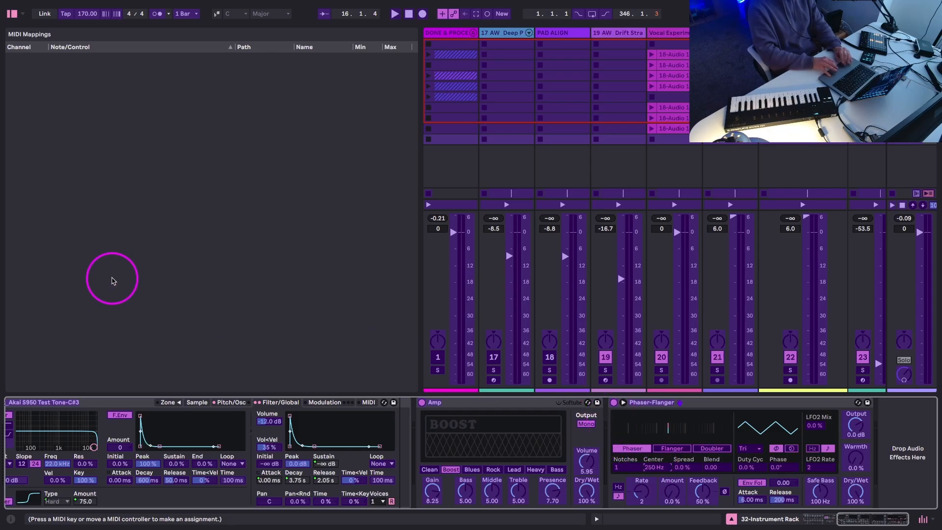
pyautogui.press('super+m')
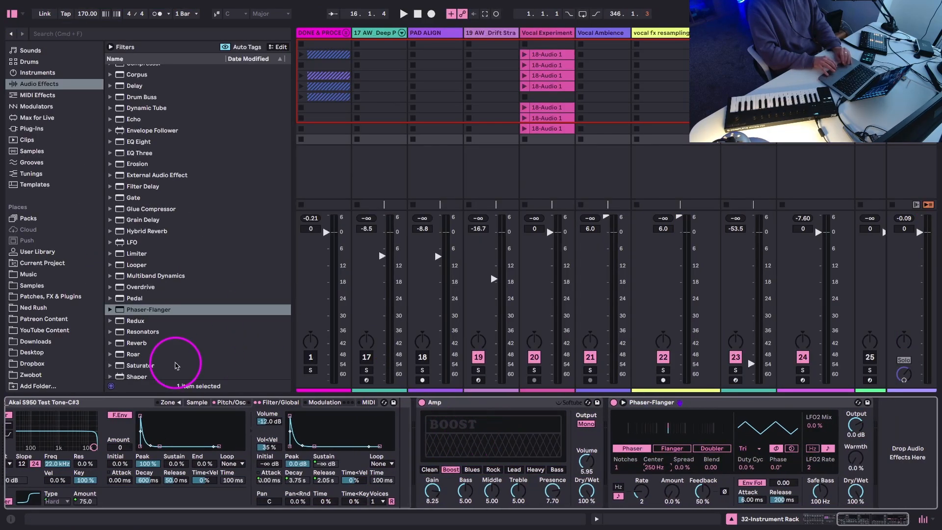
# Try a Cabinet with a Far, Dynamic microphone after the Phaser-Flanger, and move it directly behind the Amp
pyautogui.scroll(-4, 137, 331)
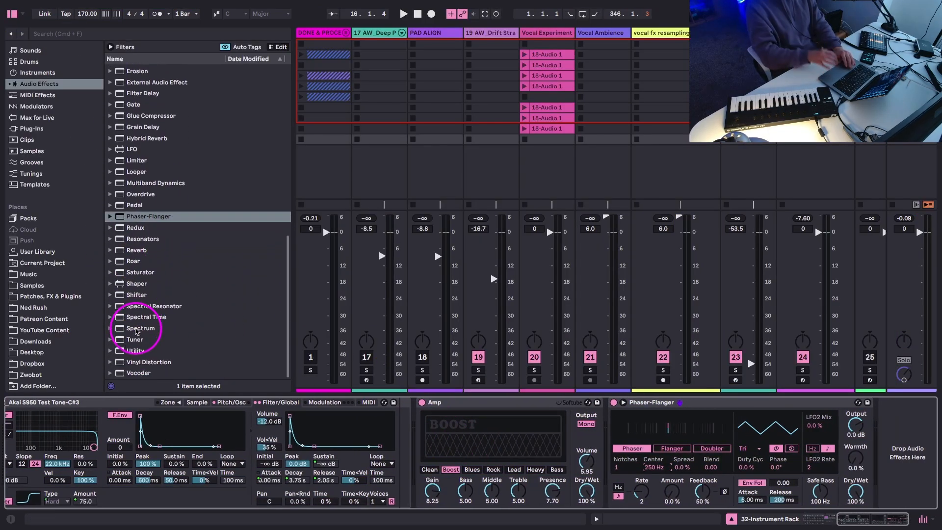
pyautogui.scroll(5, 144, 154)
pyautogui.scroll(5, 143, 153)
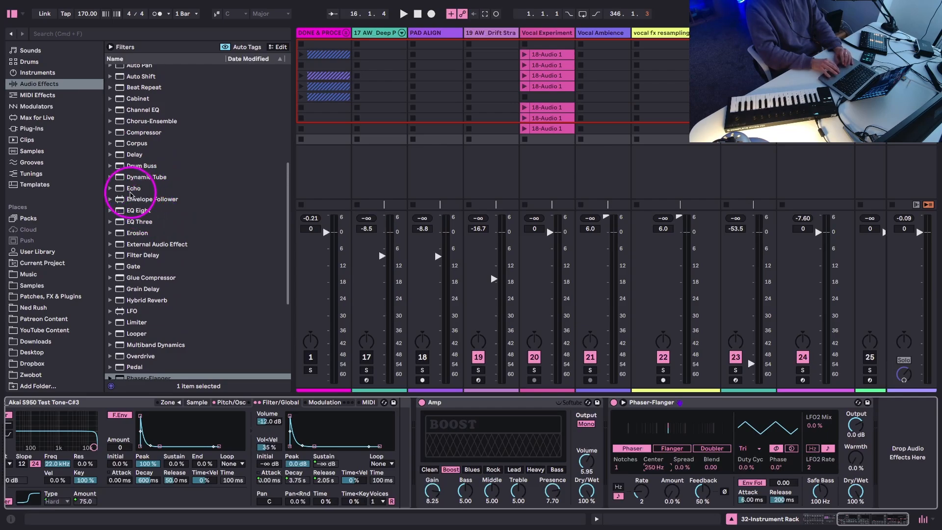
pyautogui.moveTo(132, 112); pyautogui.dragTo(839, 431)
pyautogui.click(843, 441)
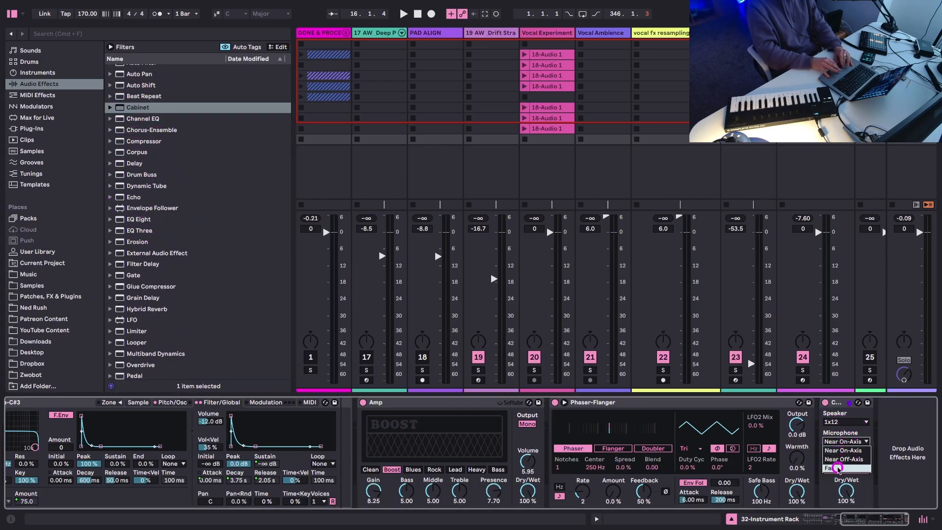
pyautogui.click(843, 466)
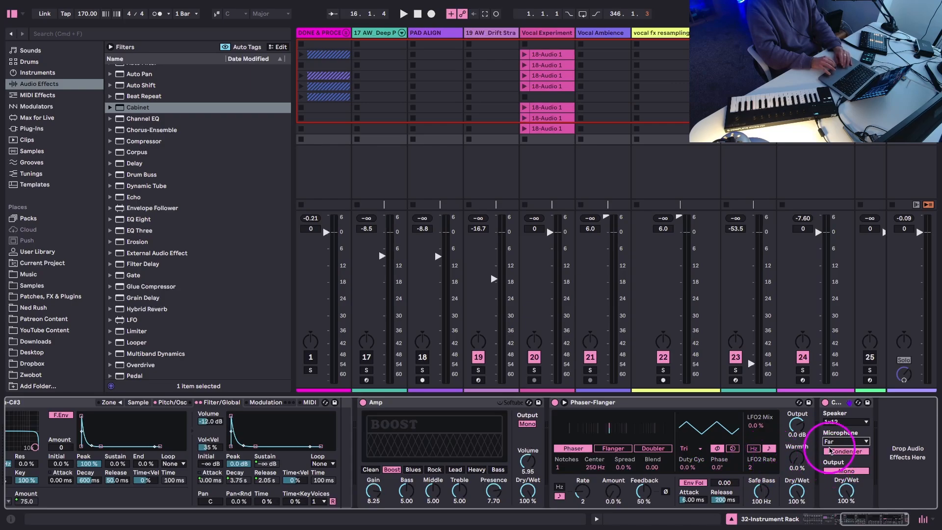
pyautogui.click(845, 452)
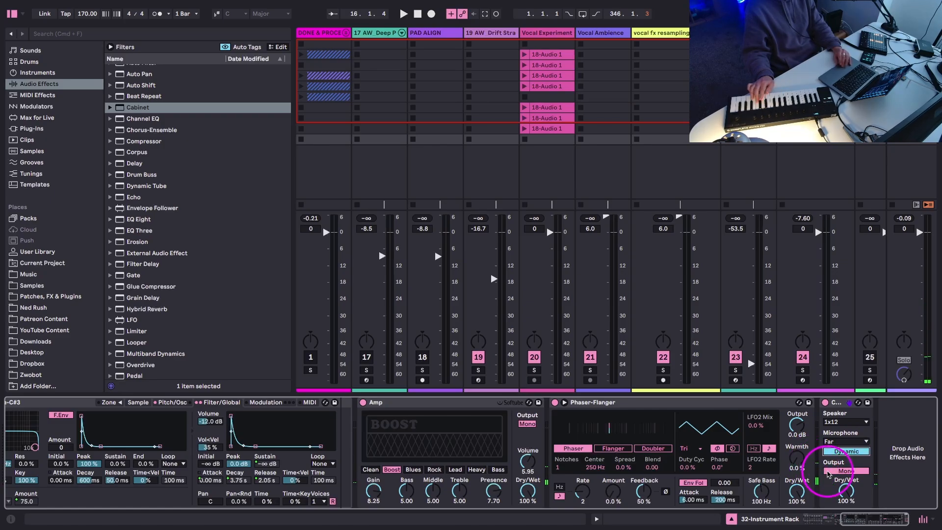
pyautogui.moveTo(835, 402); pyautogui.dragTo(546, 428)
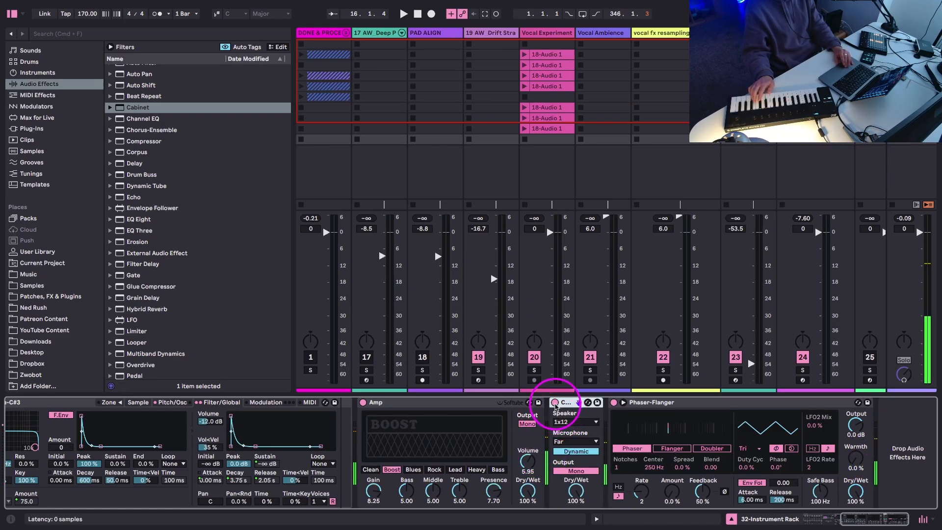
# Bypass the Cabinet and the Phaser-Flanger for comparison, and delete the Cabinet from the device chain
pyautogui.click(555, 402)
pyautogui.click(613, 403)
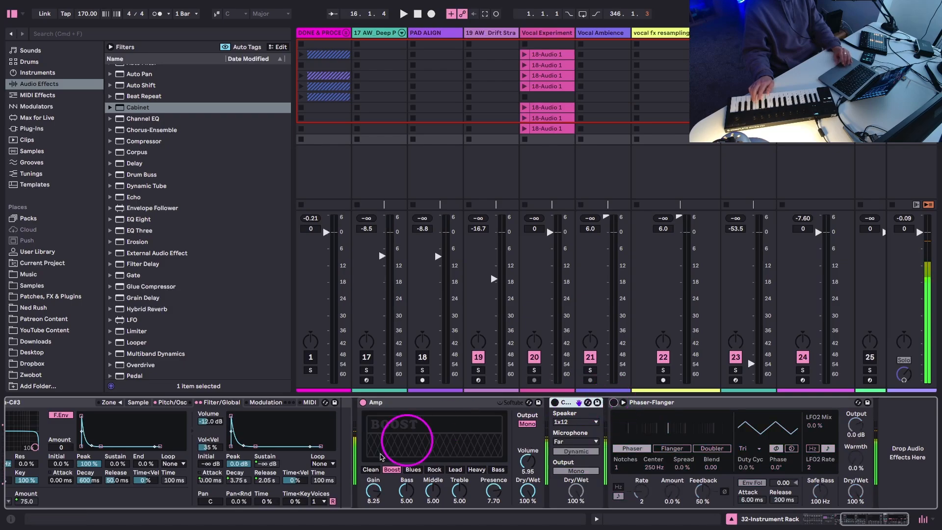
pyautogui.click(558, 403)
pyautogui.press('Delete')
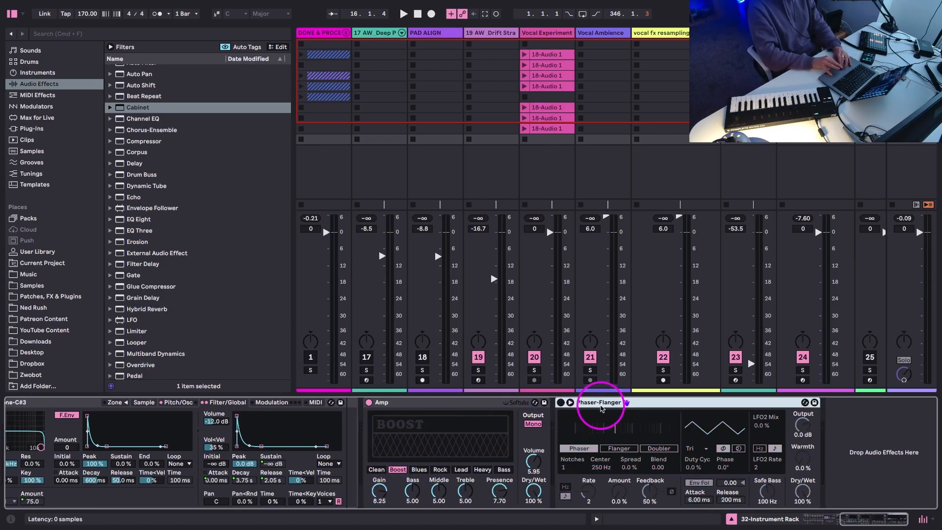
# Add an Overdrive after the Phaser-Flanger and a Pedal in front of the Amp
pyautogui.scroll(-2, 135, 331)
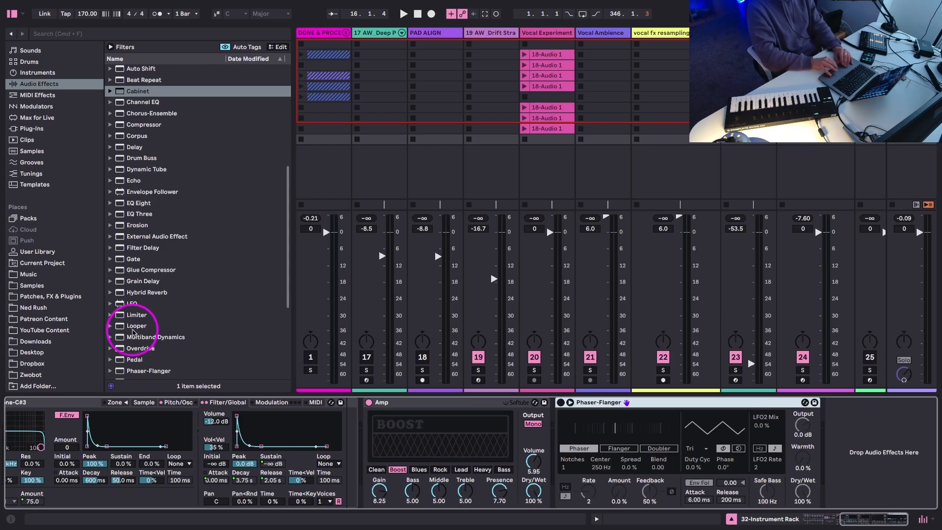
pyautogui.scroll(-3, 133, 333)
pyautogui.moveTo(139, 307); pyautogui.dragTo(841, 502)
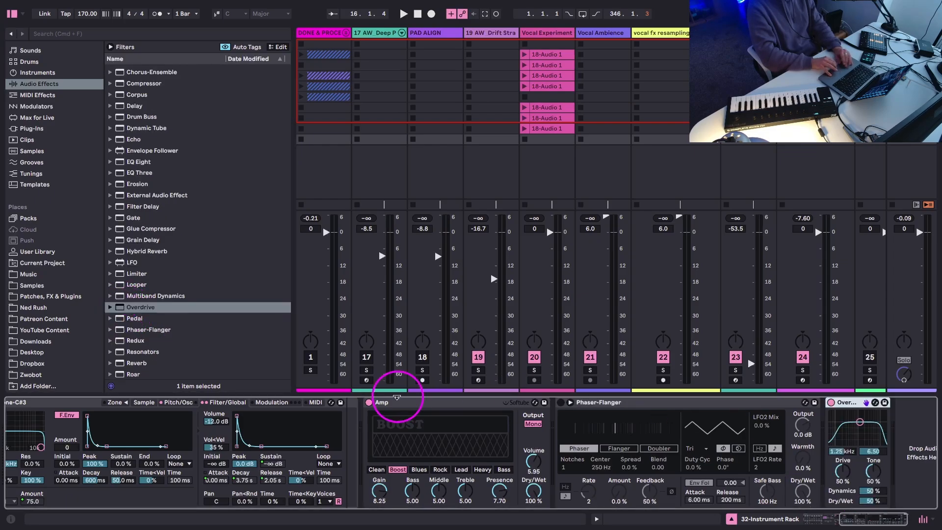
pyautogui.moveTo(133, 318); pyautogui.dragTo(361, 426)
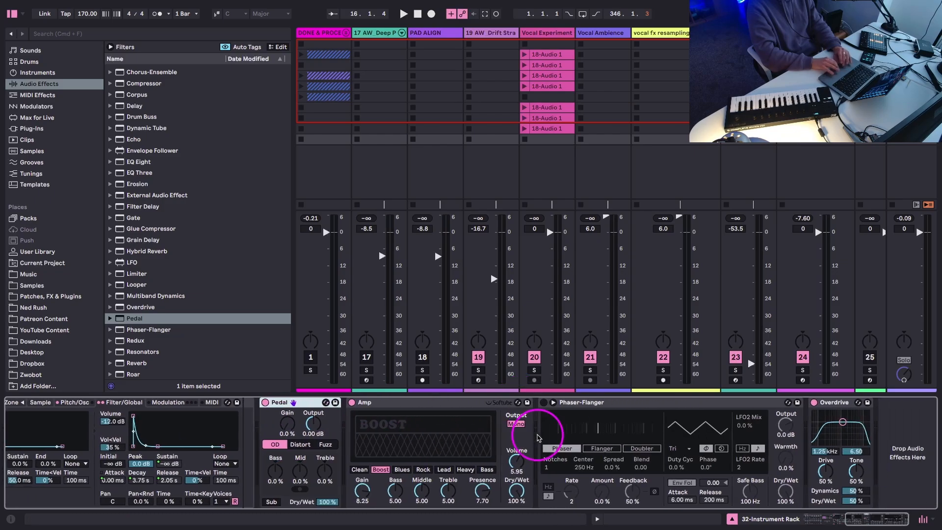
# Move the Overdrive between the Amp and the Phaser-Flanger
pyautogui.scroll(-8, 148, 322)
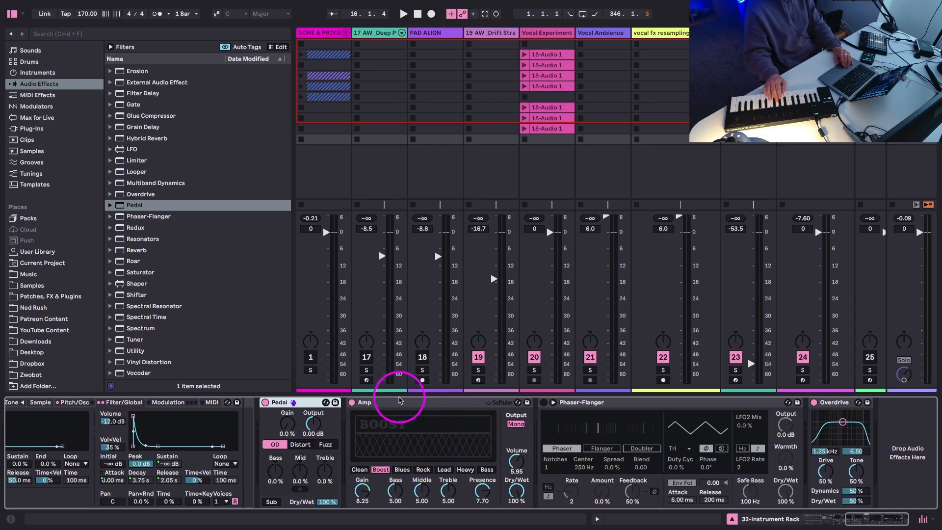
pyautogui.moveTo(836, 402); pyautogui.dragTo(658, 401)
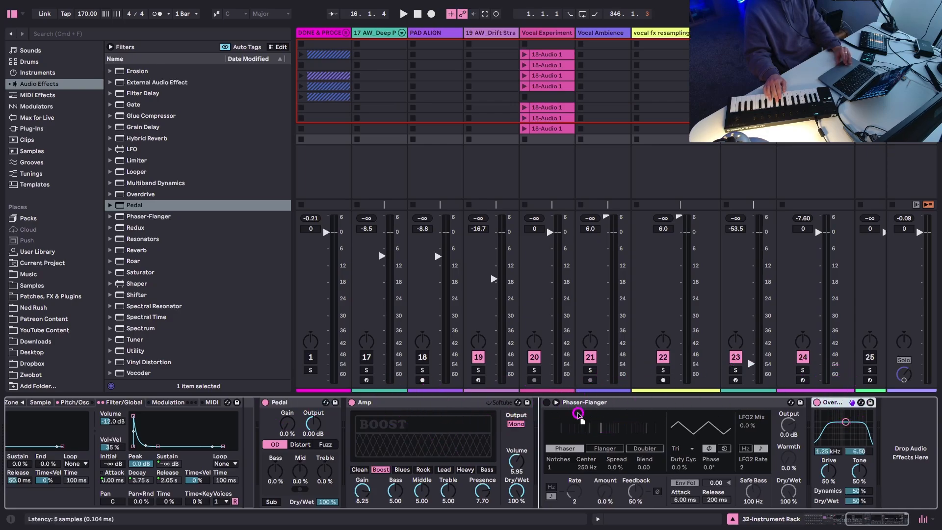
pyautogui.moveTo(579, 414); pyautogui.dragTo(564, 431)
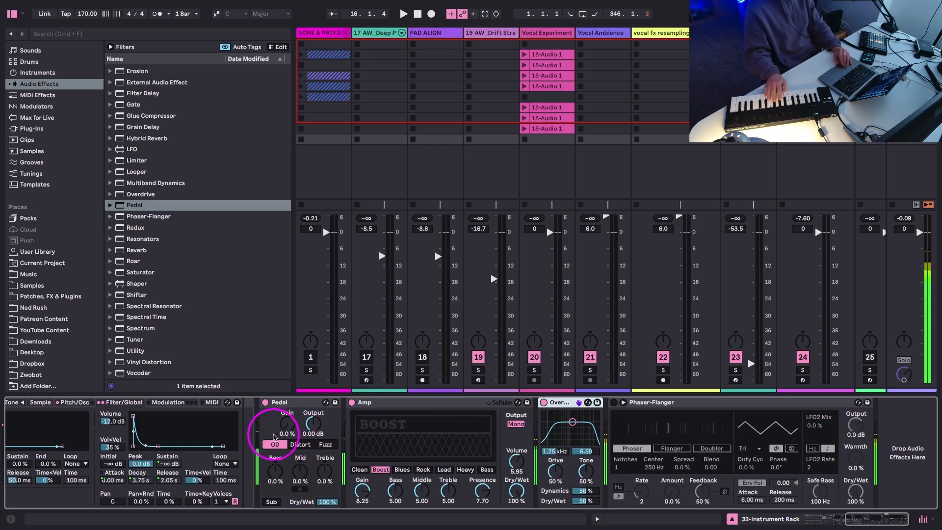
# Set the Pedal to Fuzz with 60% Gain and Sub enabled, and turn the Phaser-Flanger back on to sweep its Center
pyautogui.moveTo(289, 429); pyautogui.dragTo(289, 425)
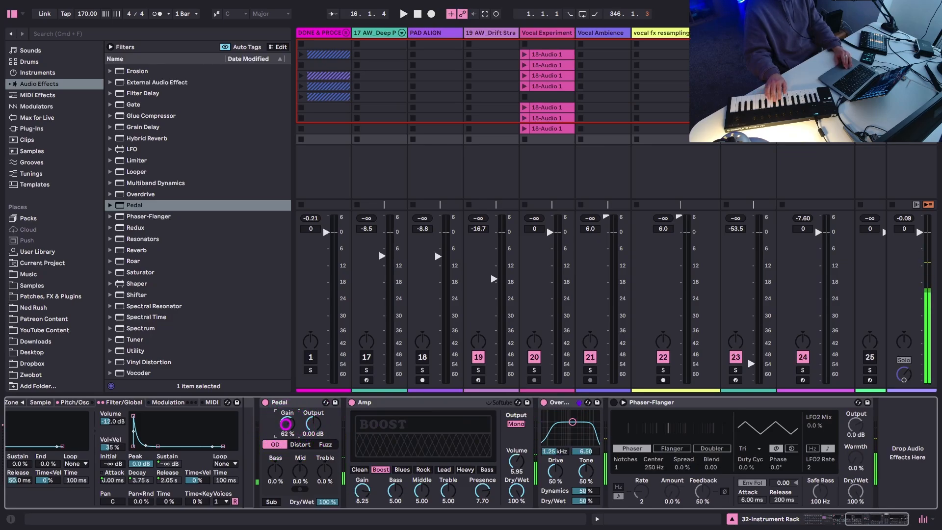
pyautogui.click(323, 445)
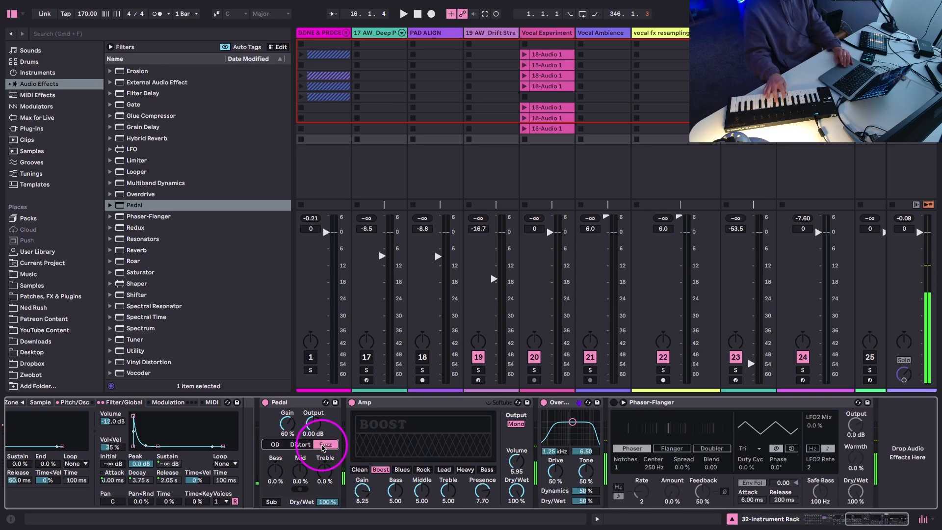
pyautogui.click(271, 502)
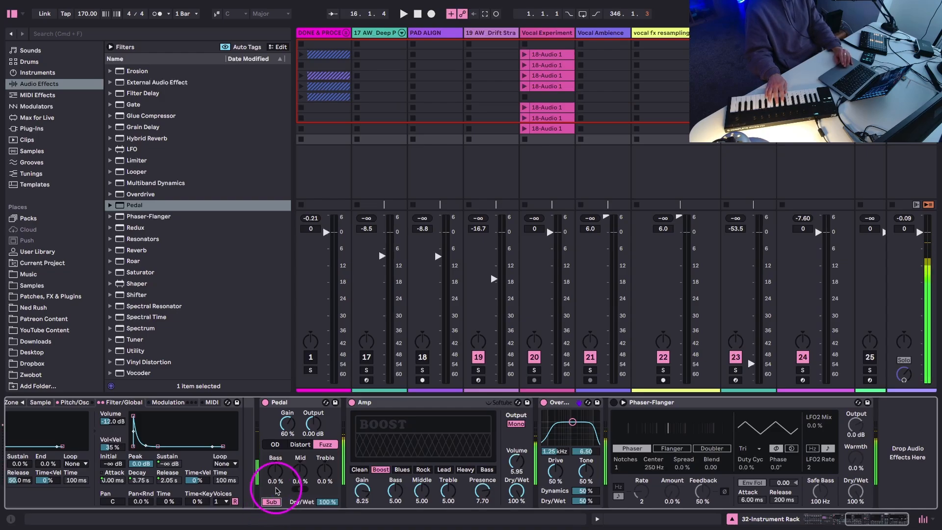
pyautogui.click(614, 403)
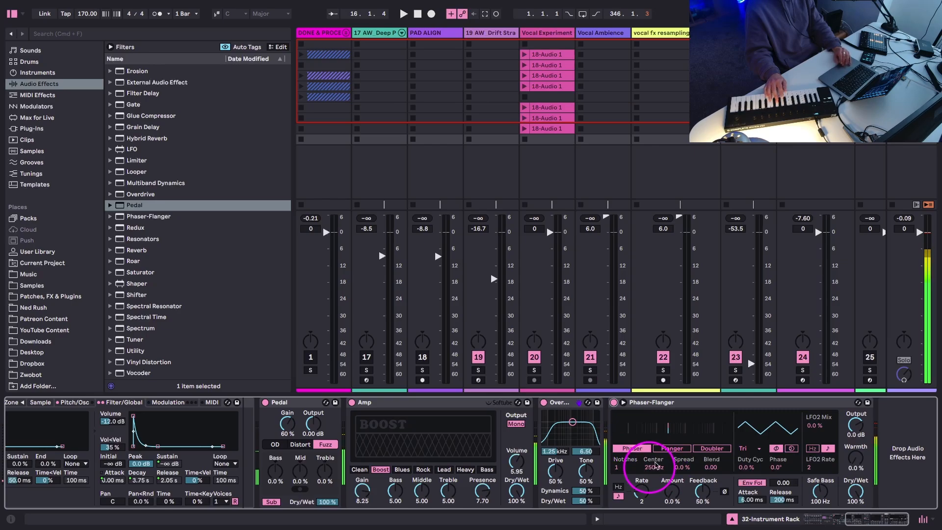
pyautogui.moveTo(653, 468); pyautogui.dragTo(653, 471)
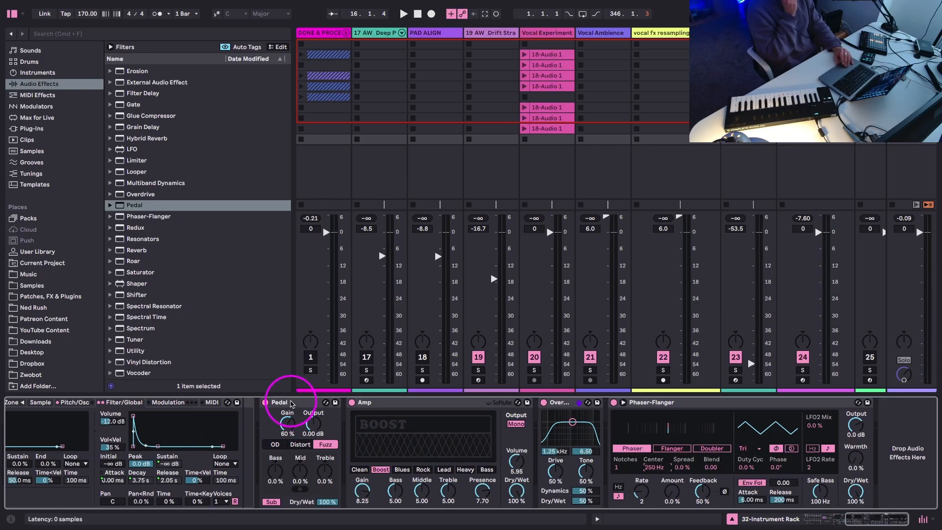
# Add a Saturator with the Soft Sine curve after the Phaser-Flanger, and place a Utility at the end of the chain
pyautogui.click(292, 403)
pyautogui.click(365, 402)
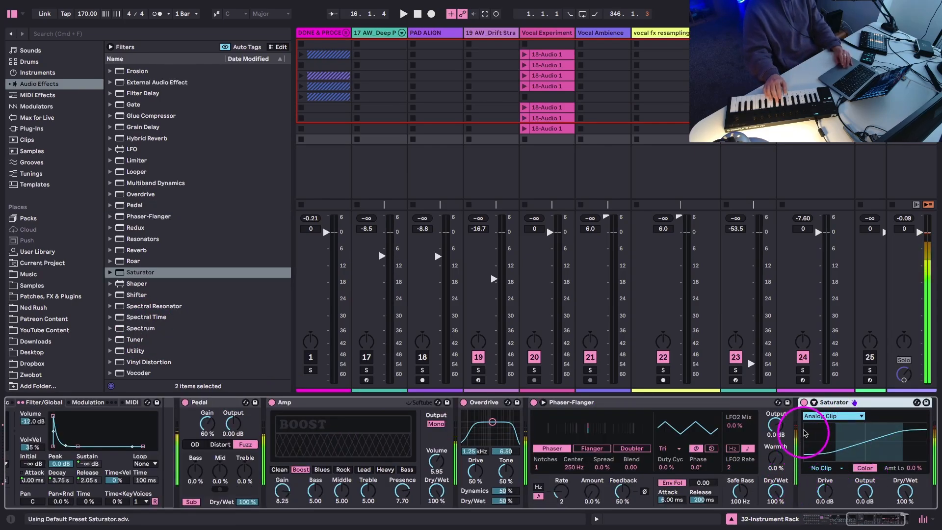
pyautogui.hscroll(3, 806, 431)
pyautogui.click(772, 416)
pyautogui.click(764, 428)
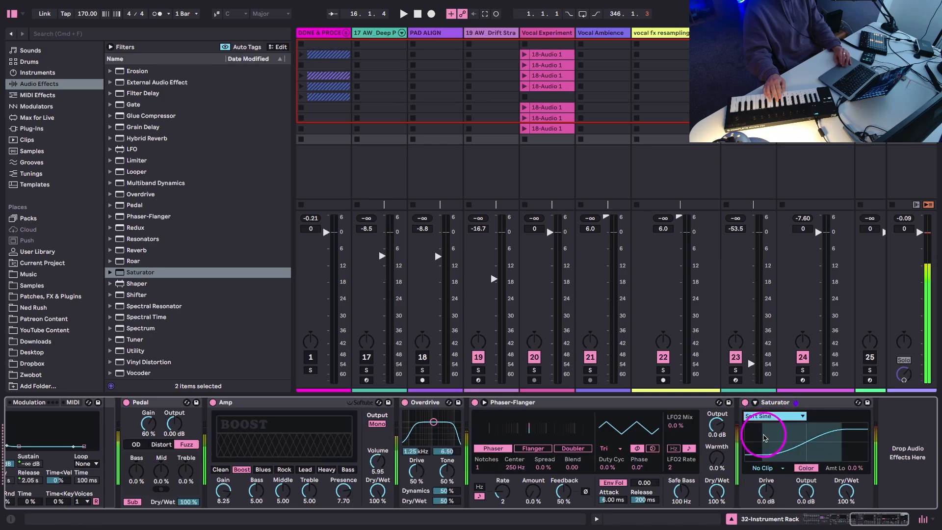
pyautogui.moveTo(136, 350); pyautogui.dragTo(905, 433)
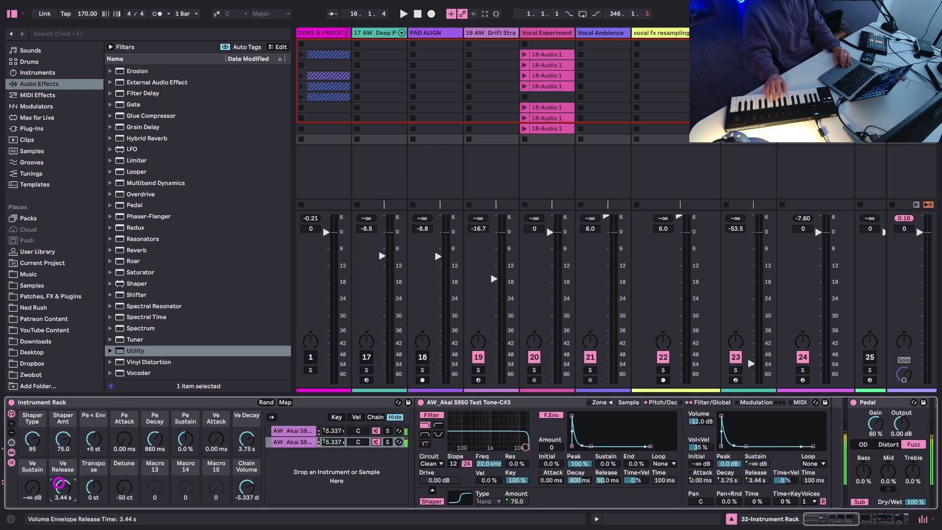
# Set the Instrument Rack's Ve Release macro to 3.15 s, Transpose to +1 st and Shaper Amt to 0.00
pyautogui.moveTo(59, 485); pyautogui.dragTo(60, 483)
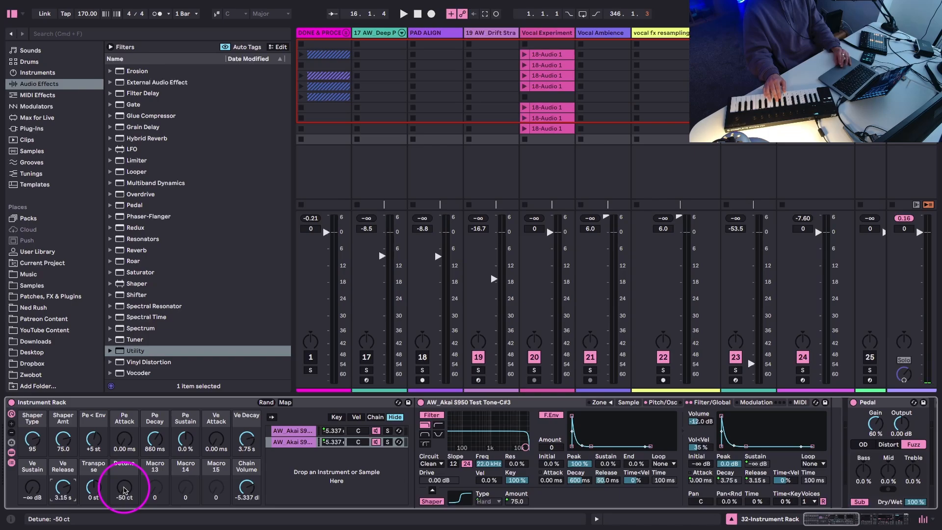
pyautogui.click(94, 486)
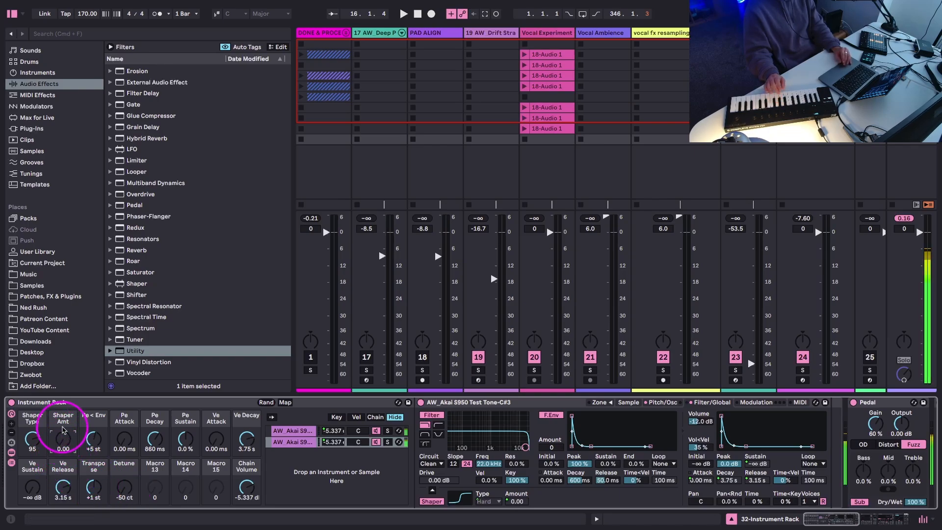
pyautogui.click(360, 431)
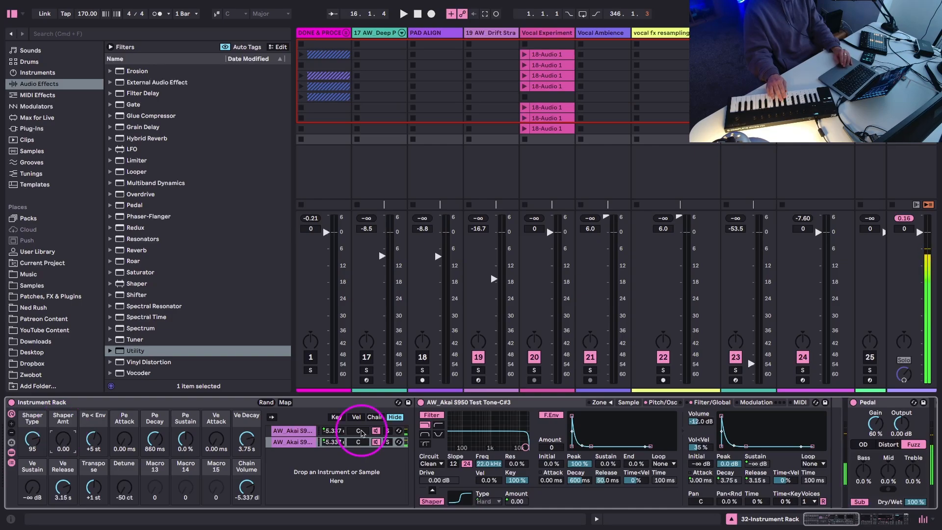
# Set the Instrument Rack's Shaper Type macro to 57 and Shaper Amt to 46.0, and show the Sampler's sample waveform
pyautogui.moveTo(32, 436); pyautogui.dragTo(32, 437)
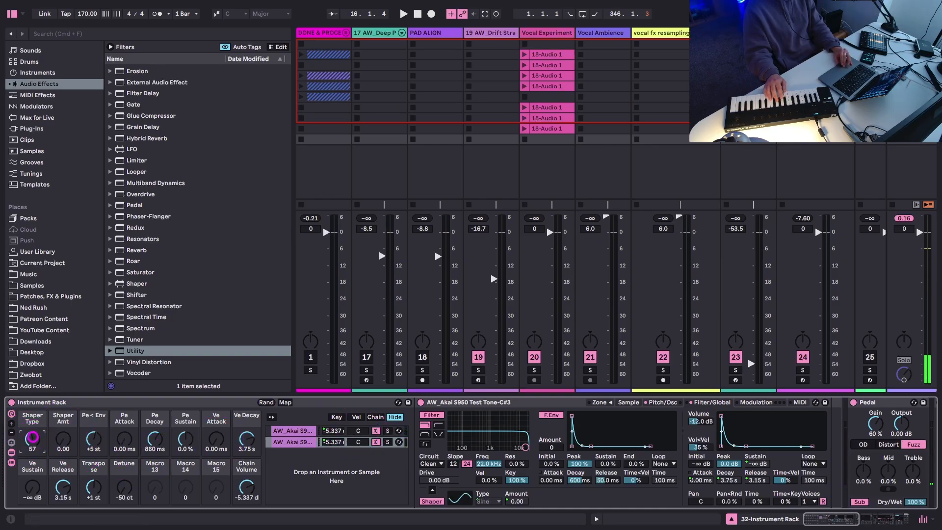
pyautogui.click(60, 441)
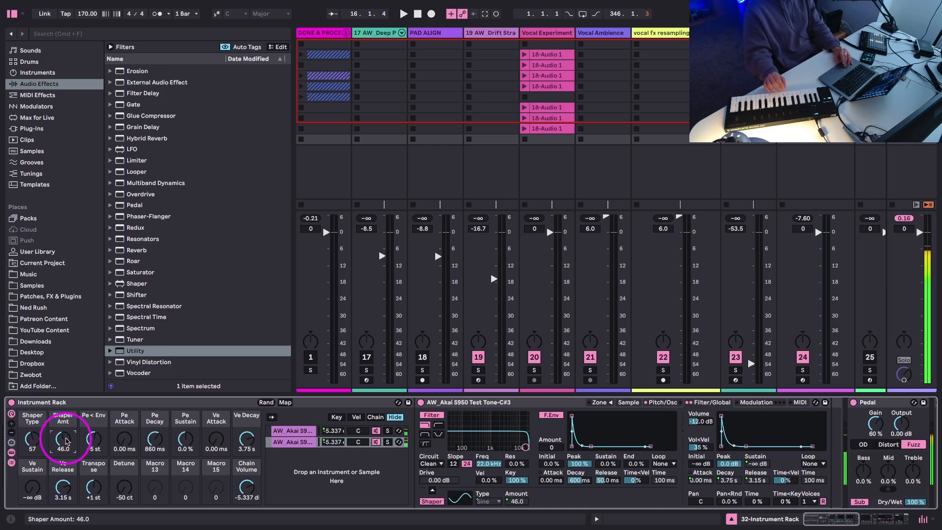
pyautogui.click(629, 402)
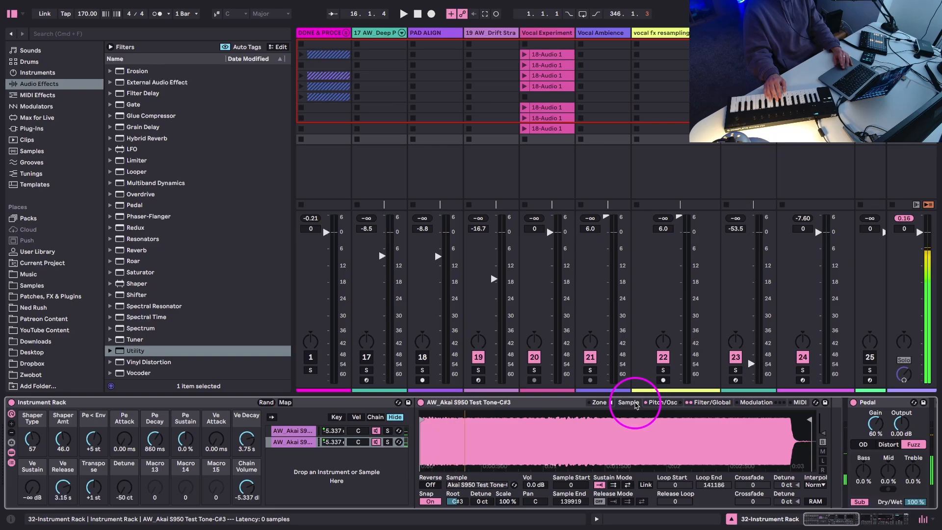
pyautogui.click(247, 440)
pyautogui.moveTo(247, 440); pyautogui.dragTo(246, 436)
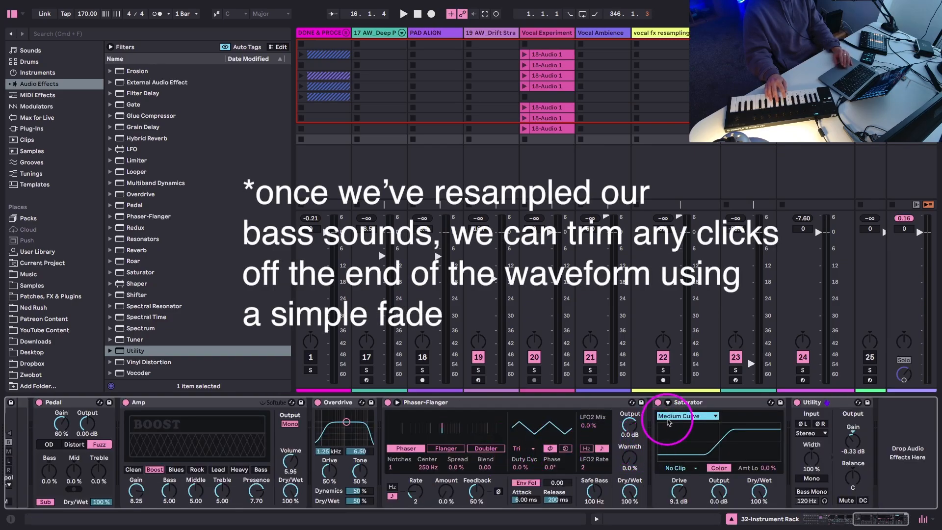
# Change the Saturator's curve type to Hard Curve and insert an Auto Filter directly after it
pyautogui.click(667, 419)
pyautogui.click(666, 467)
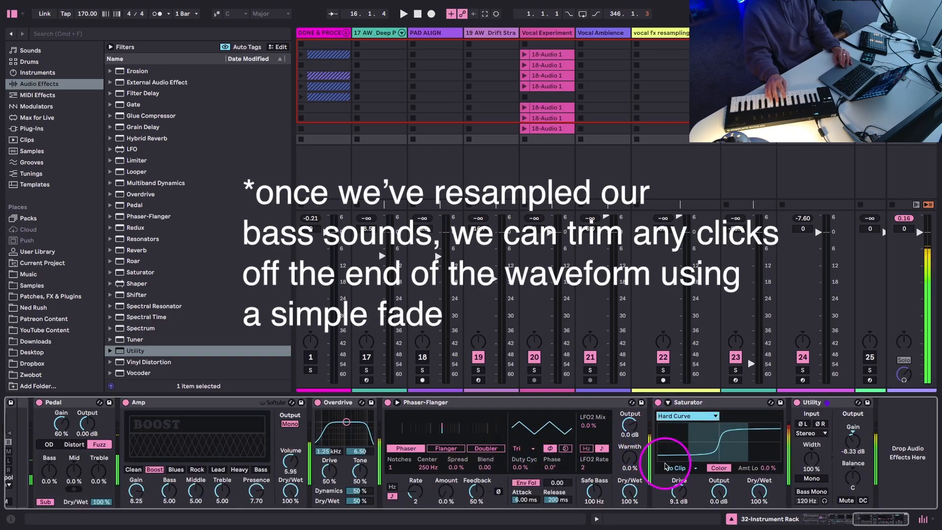
pyautogui.click(700, 404)
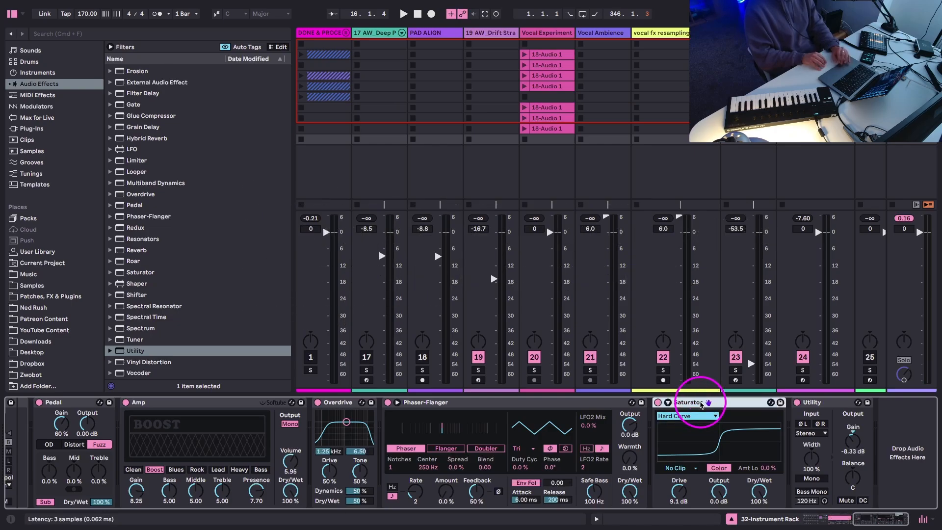
pyautogui.hscroll(-2, 700, 405)
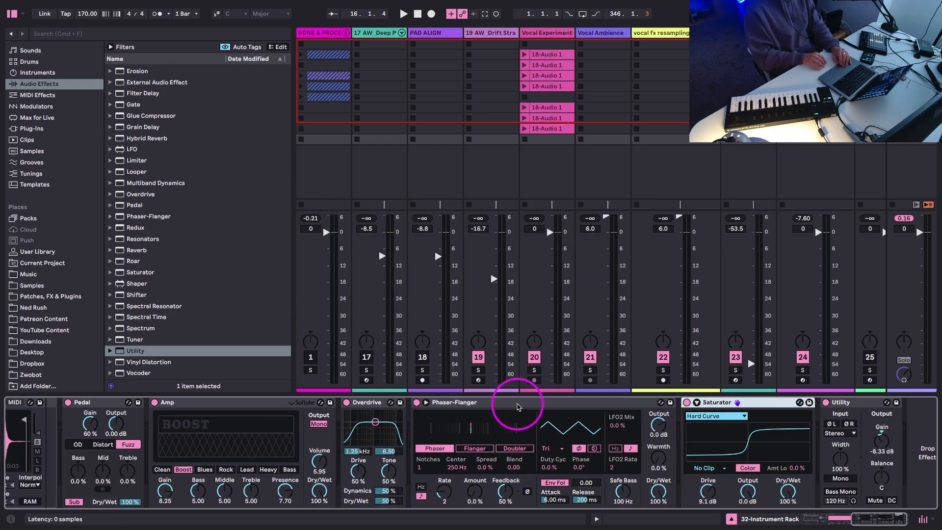
pyautogui.hscroll(2, 518, 406)
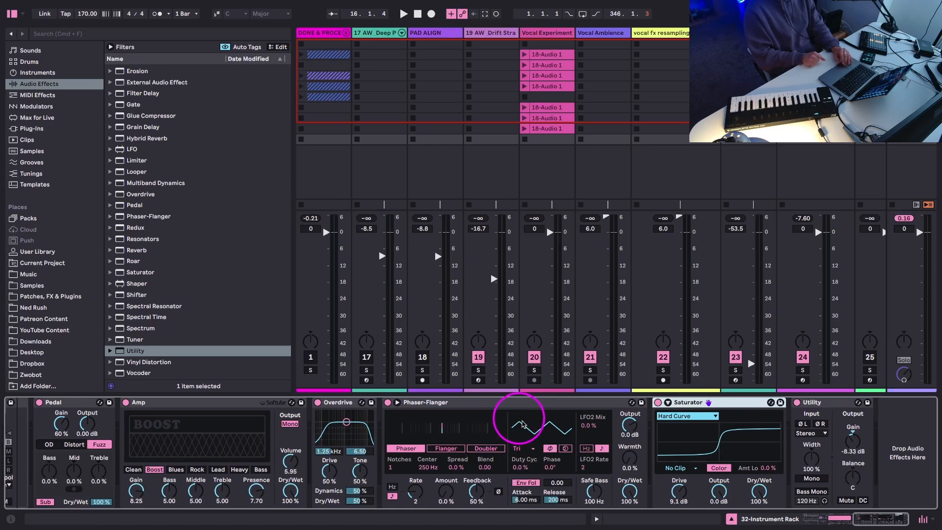
pyautogui.scroll(8, 139, 270)
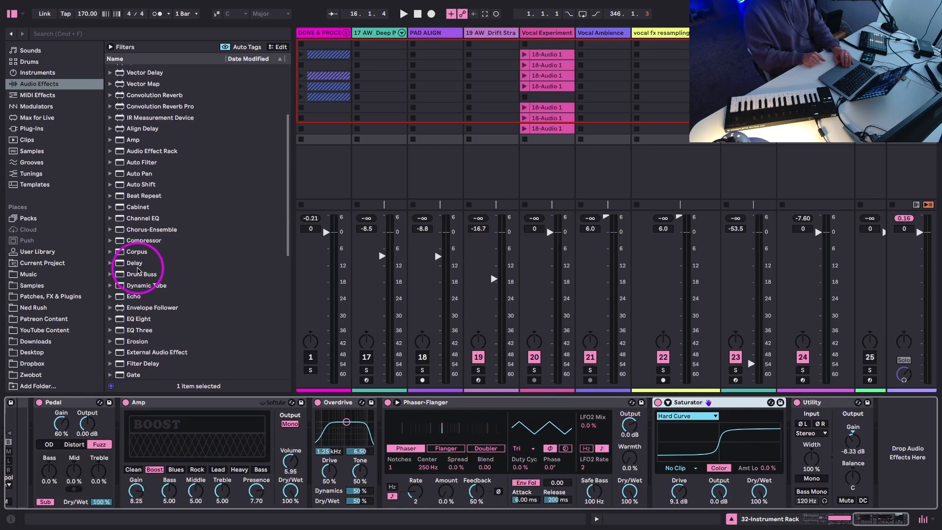
pyautogui.doubleClick(140, 162)
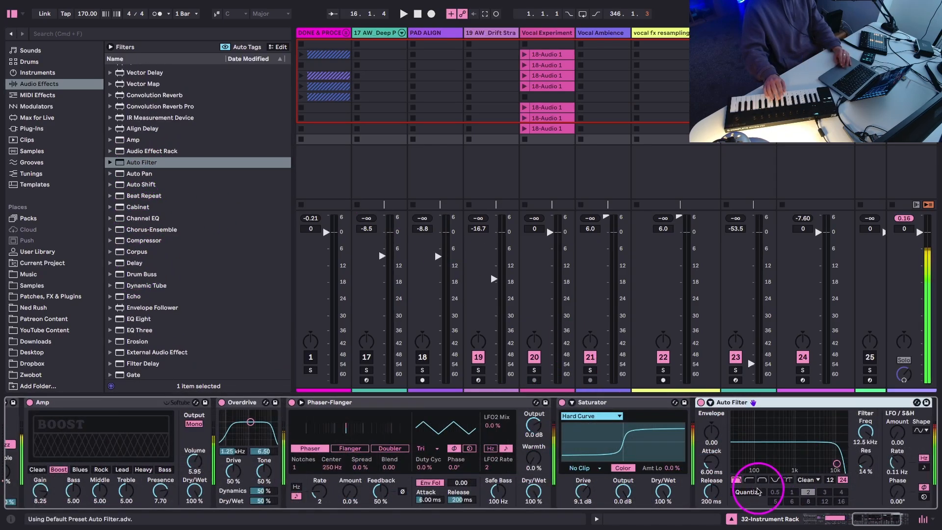
# Make the Auto Filter a notch at 360 Hz with 0.0% resonance, LFO Amount 25.0 and Rate 0.60 Hz
pyautogui.click(775, 479)
pyautogui.moveTo(836, 463); pyautogui.dragTo(778, 470)
pyautogui.moveTo(864, 465)
pyautogui.mouseDown()
pyautogui.moveTo(864, 437)
pyautogui.moveTo(864, 466)
pyautogui.mouseUp()
pyautogui.moveTo(896, 432); pyautogui.dragTo(897, 414)
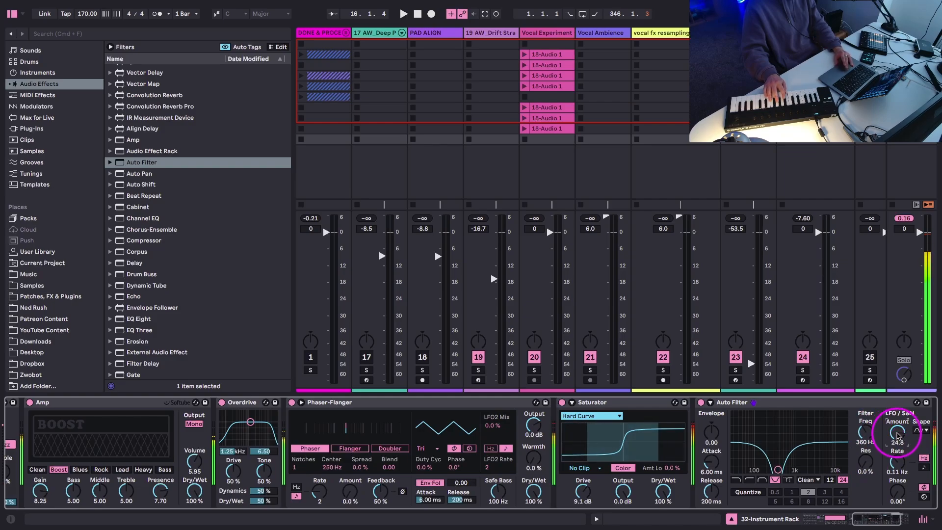
pyautogui.click(899, 471)
pyautogui.moveTo(900, 472); pyautogui.dragTo(900, 471)
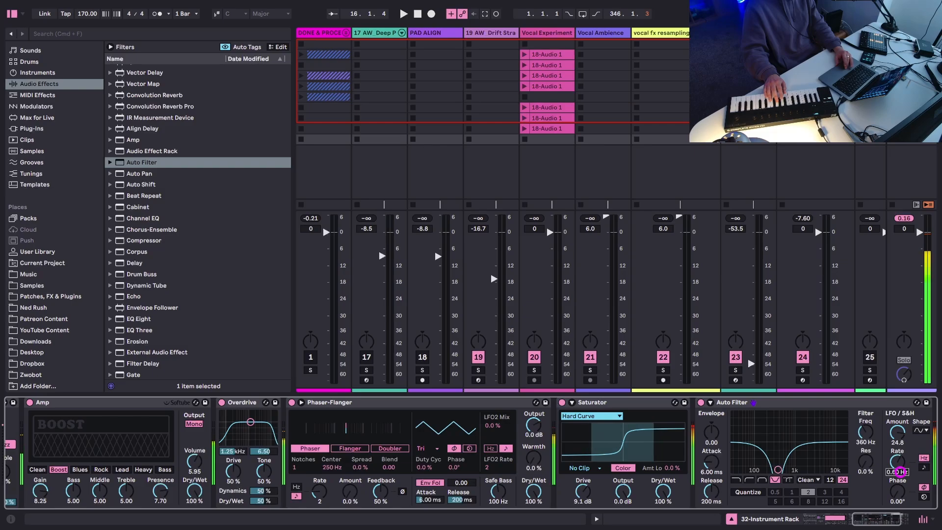
# Duplicate the Auto Filter and set the copy's LFO Rate to 0.30 Hz and its frequency to 3.25 kHz
pyautogui.click(787, 402)
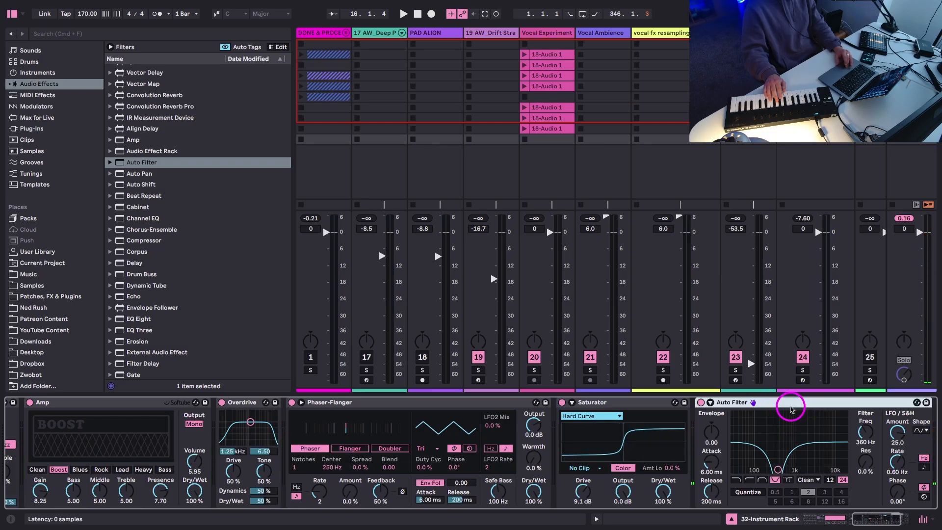
pyautogui.hotkey('ctrl', 'd')
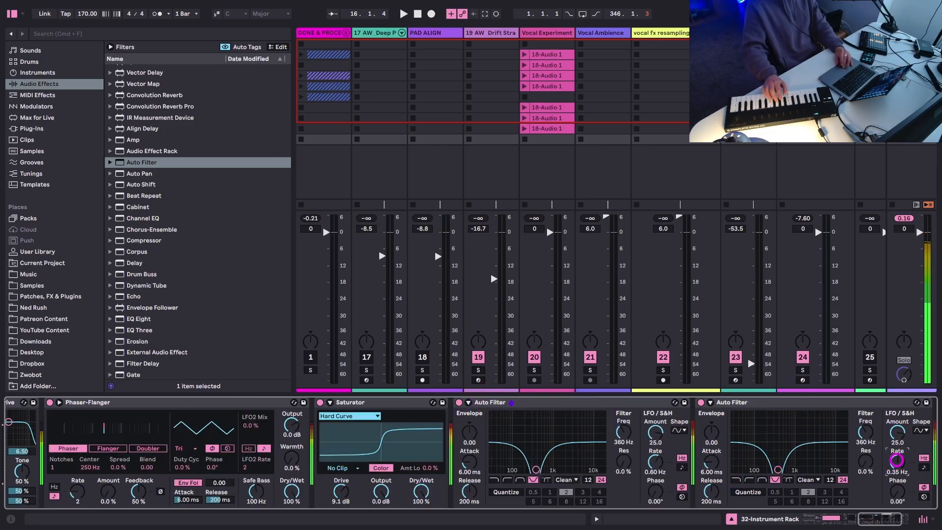
pyautogui.moveTo(897, 460); pyautogui.dragTo(897, 464)
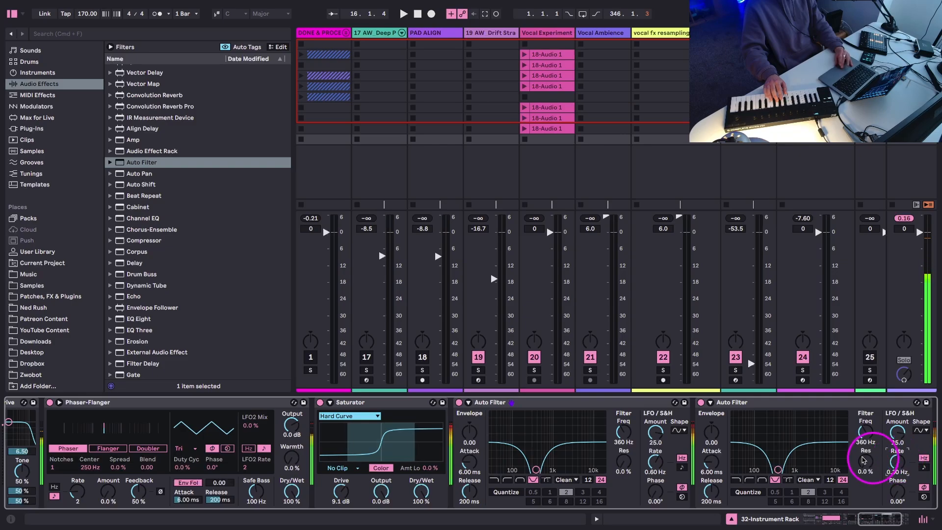
pyautogui.moveTo(777, 469); pyautogui.dragTo(813, 469)
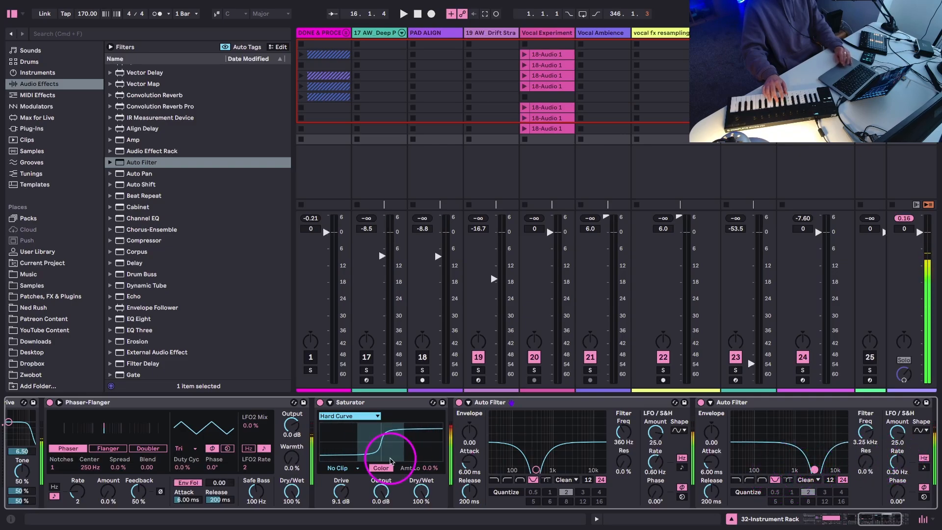
# Group the Pedal, Amp, Overdrive, Phaser-Flanger and Saturator into one Audio Effect Rack
pyautogui.click(49, 403)
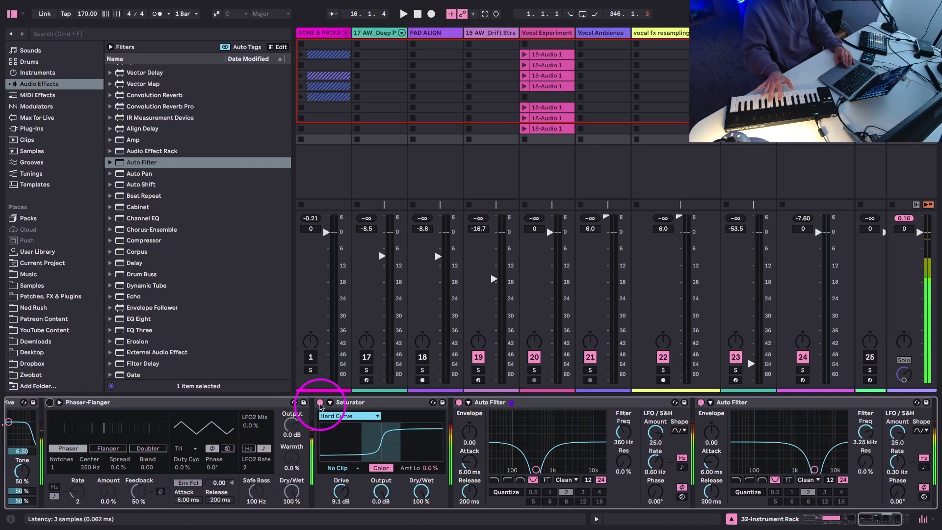
pyautogui.click(368, 405)
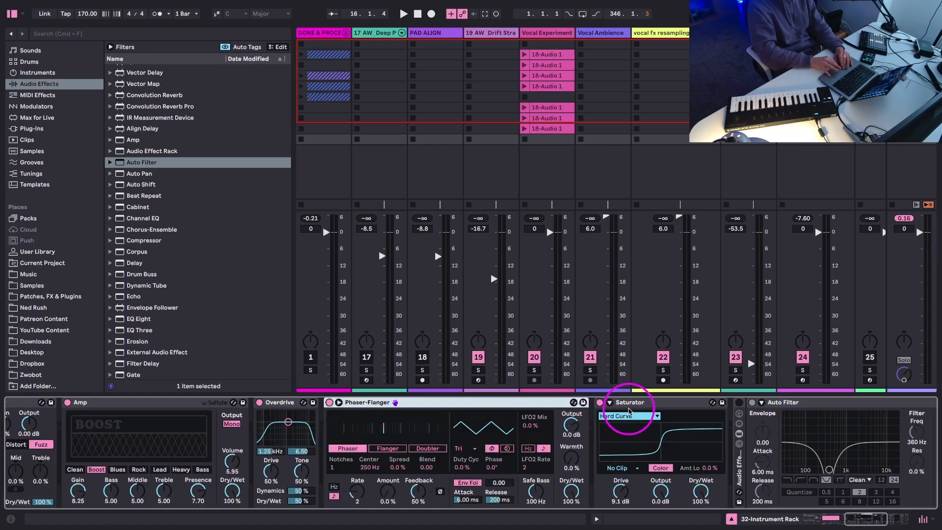
pyautogui.click(631, 405)
pyautogui.hscroll(-3, 174, 407)
pyautogui.keyDown('shift'); pyautogui.click(175, 406); pyautogui.keyUp('shift')
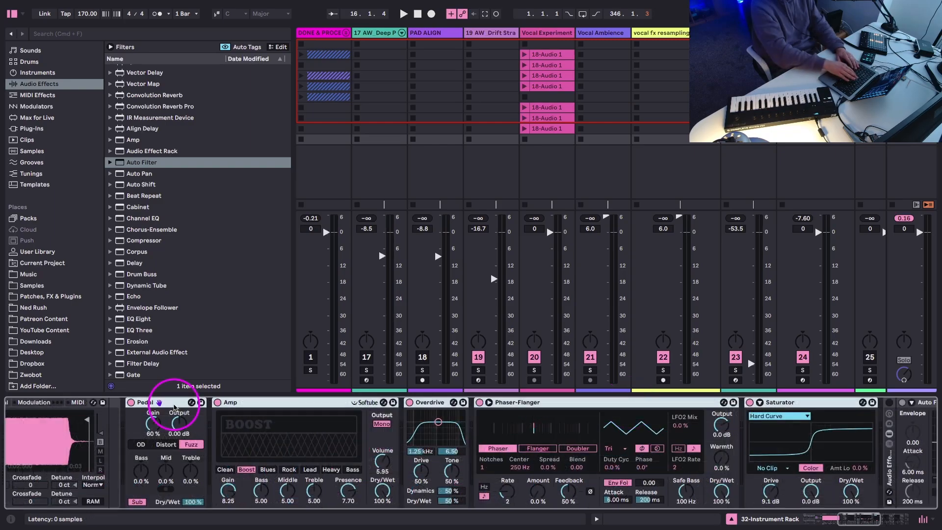
pyautogui.press('super+g')
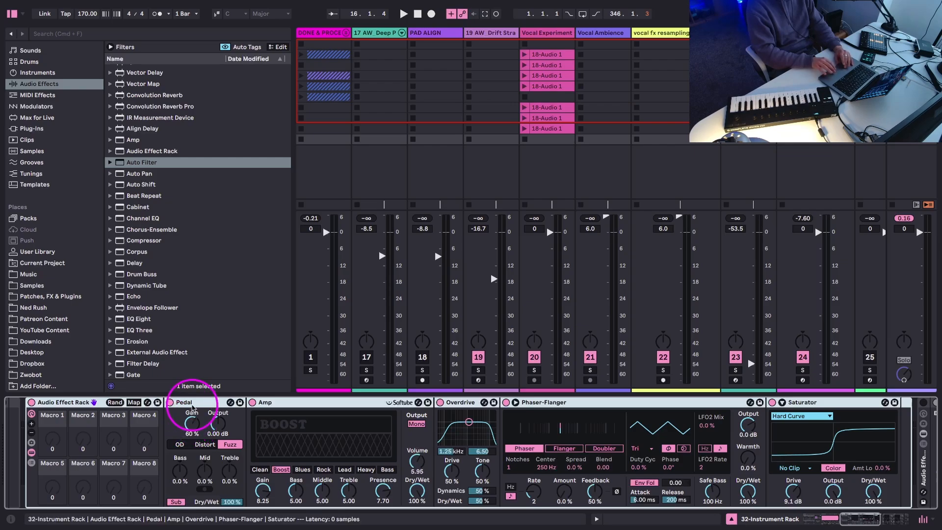
# Expand the new Audio Effect Rack to 16 macros and move the Utility into it after the Saturator
pyautogui.click(31, 424)
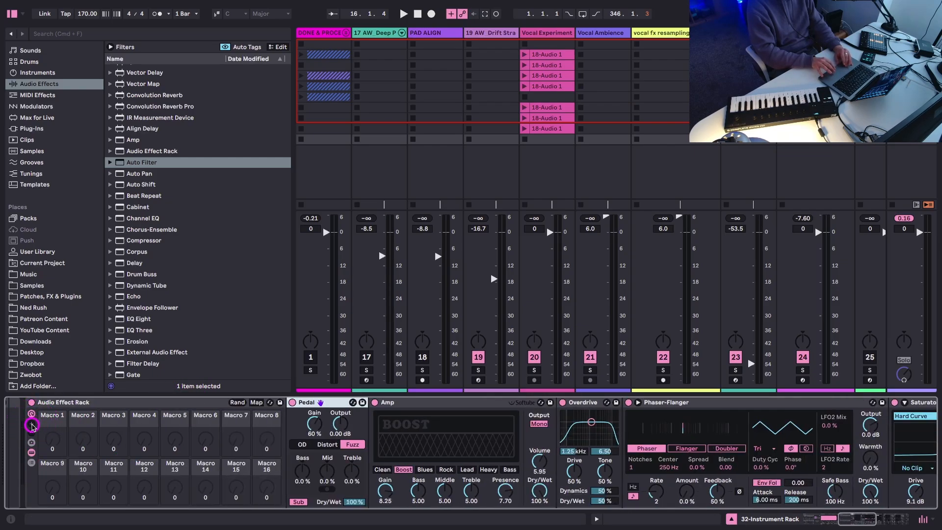
pyautogui.hscroll(15, 572, 459)
pyautogui.moveTo(815, 402); pyautogui.dragTo(268, 457)
pyautogui.hscroll(-10, 466, 472)
# Reset the Utility's Gain to 0.00 dB, map it to Macro 16 and lower that macro to -6.00 dB
pyautogui.doubleClick(625, 443)
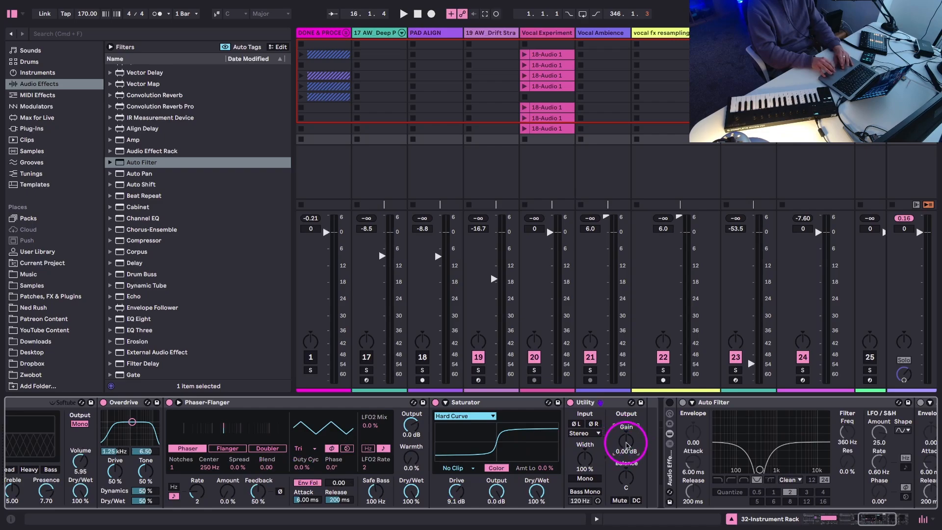
pyautogui.rightClick(626, 445)
pyautogui.click(646, 427)
pyautogui.hscroll(-8, 478, 429)
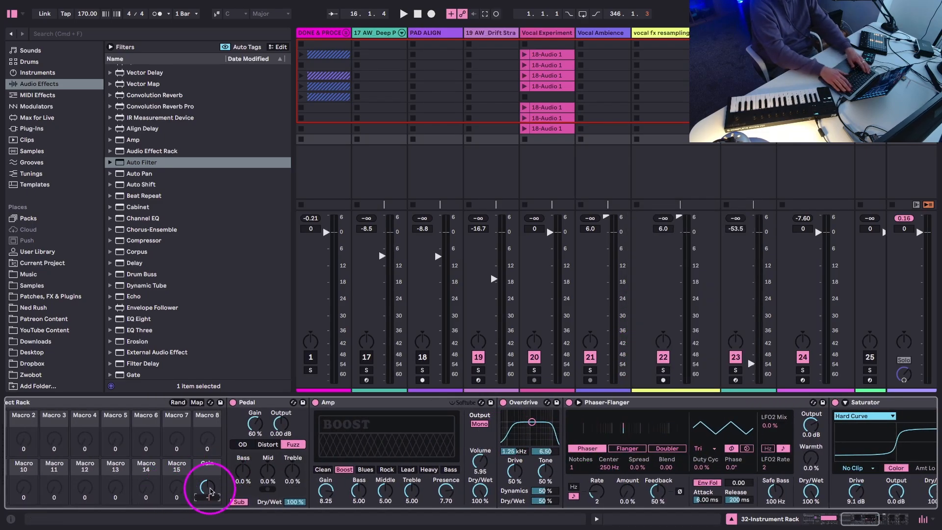
pyautogui.moveTo(210, 490); pyautogui.dragTo(210, 493)
pyautogui.hscroll(-3, 221, 462)
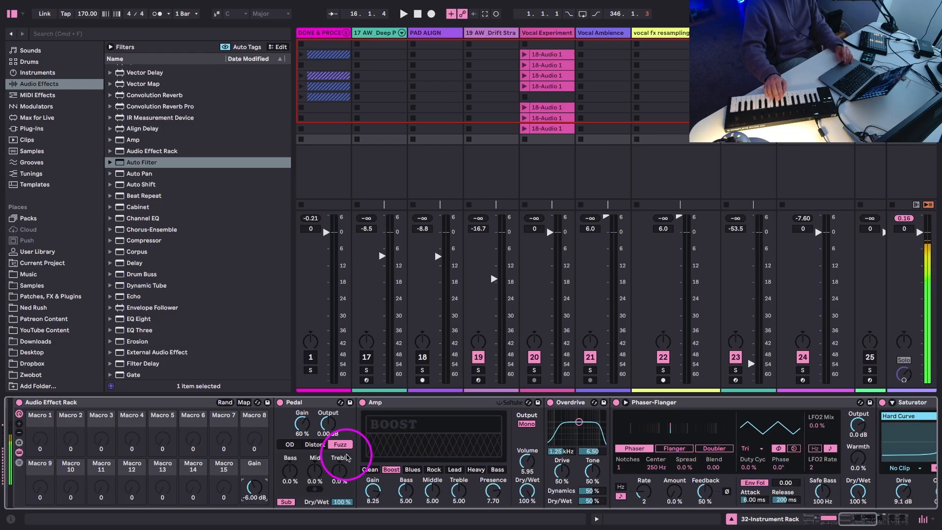
# Set the Pedal's Gain to 0.0% and the Overdrive's filter band to 2.71 kHz with a width of 2.80
pyautogui.hscroll(5, 357, 461)
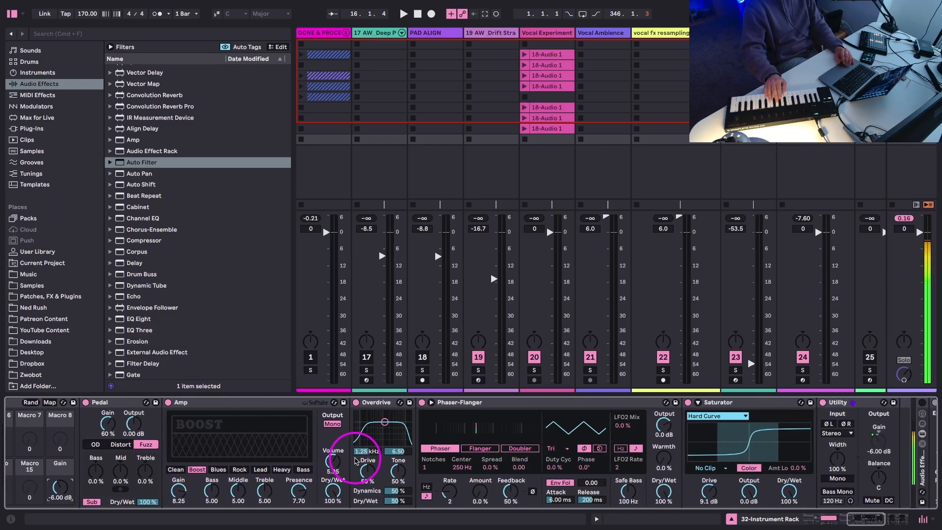
pyautogui.hscroll(-7, 357, 461)
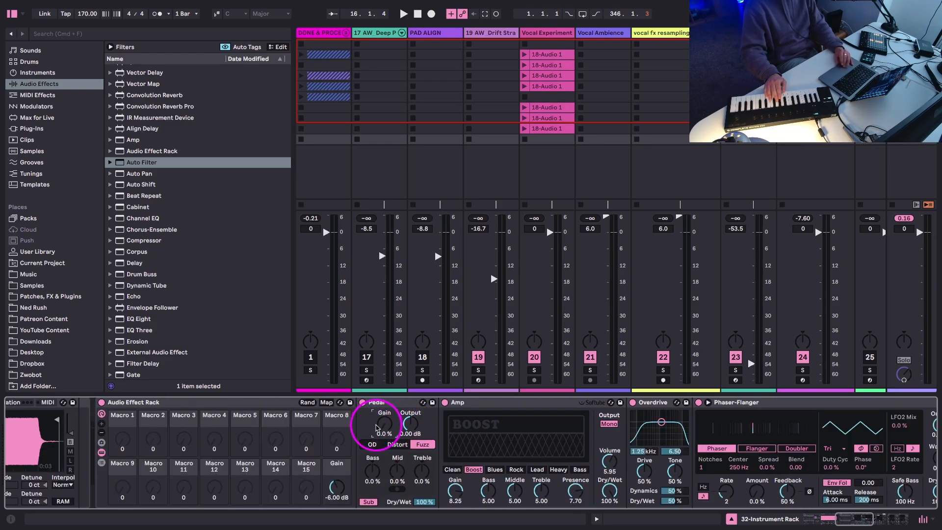
pyautogui.doubleClick(467, 403)
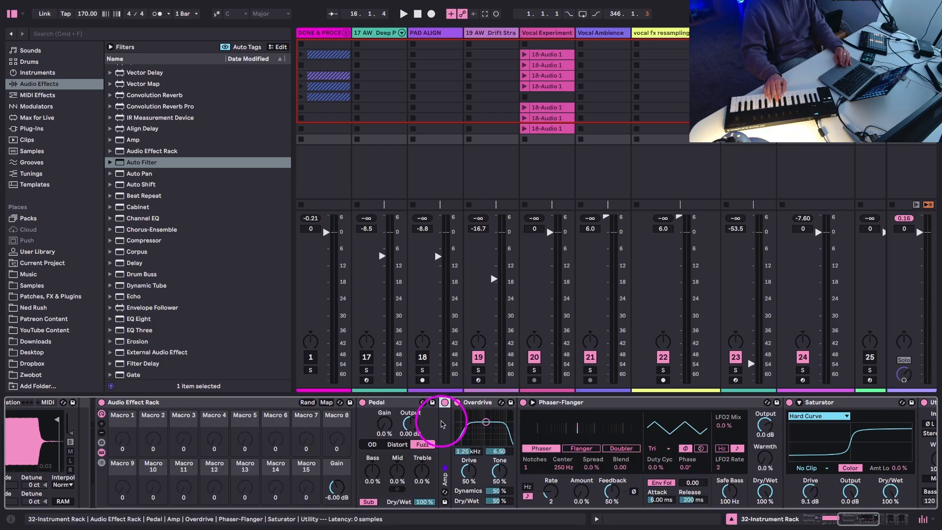
pyautogui.doubleClick(444, 422)
pyautogui.hscroll(4, 470, 432)
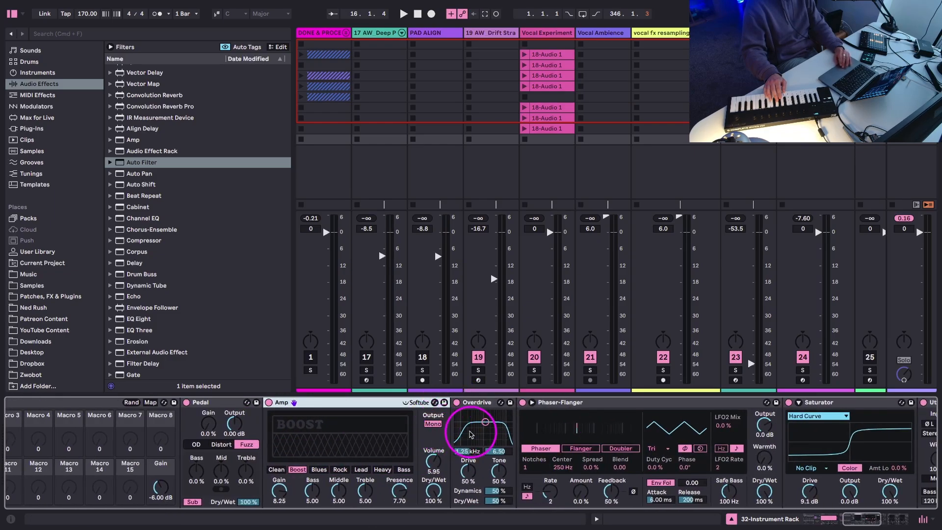
pyautogui.moveTo(485, 424); pyautogui.dragTo(493, 433)
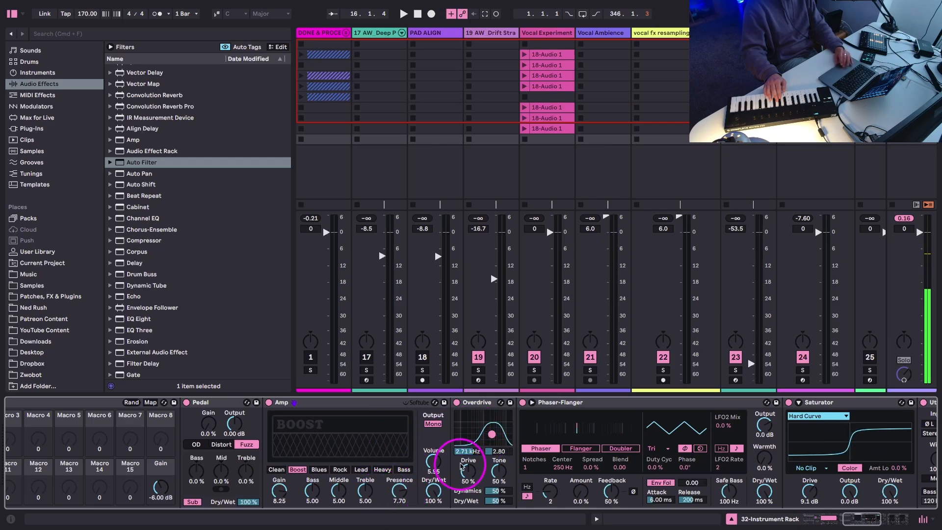
pyautogui.hscroll(-3, 487, 485)
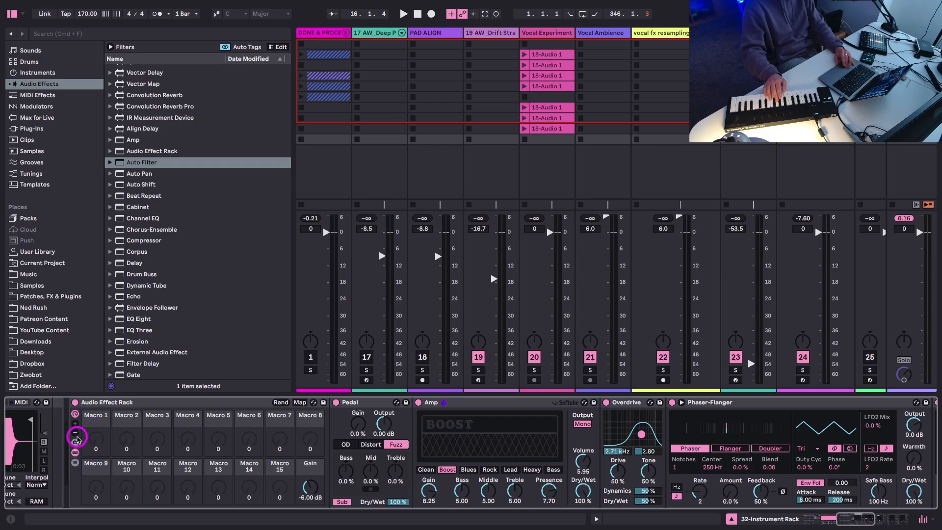
pyautogui.click(75, 434)
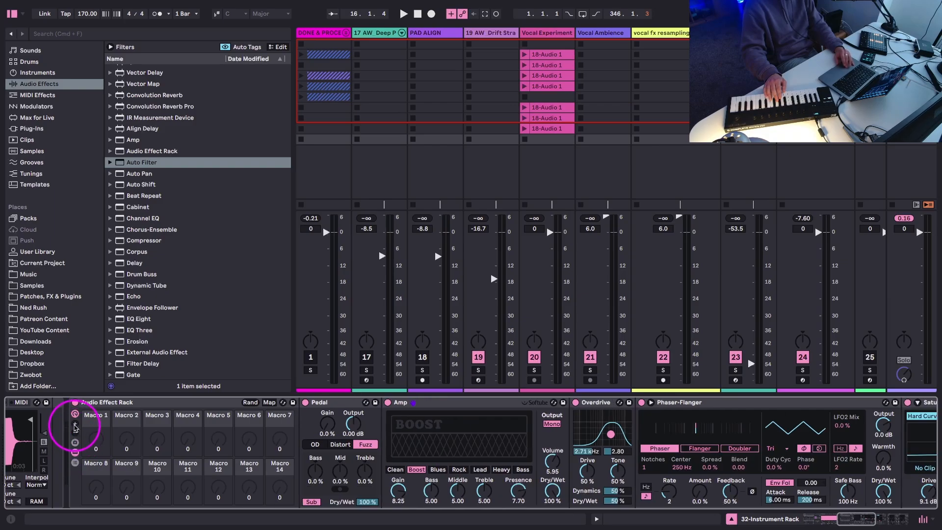
pyautogui.click(74, 425)
# Switch the Pedal to OD and set the Overdrive's filter band to 1.46 kHz with a width of 2.45
pyautogui.hscroll(4, 221, 449)
pyautogui.click(162, 445)
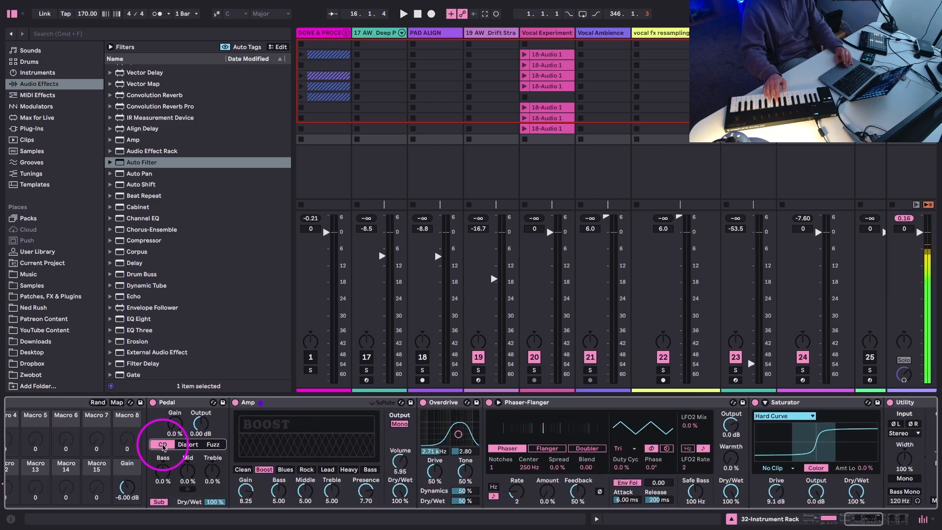
pyautogui.moveTo(458, 434)
pyautogui.mouseDown()
pyautogui.moveTo(445, 435)
pyautogui.moveTo(454, 438)
pyautogui.mouseUp()
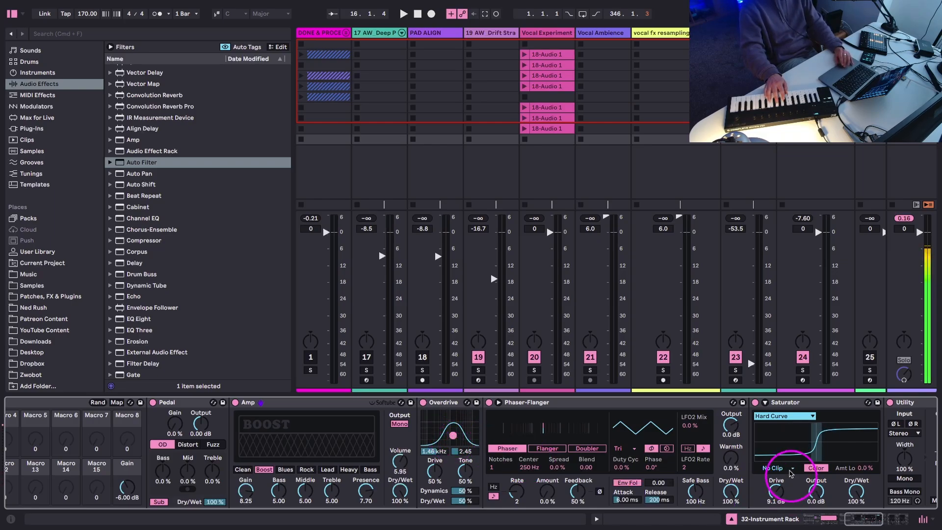
# Set the Instrument Rack's Detune macro to -10 ct
pyautogui.hscroll(6, 788, 466)
pyautogui.hscroll(-10, 427, 452)
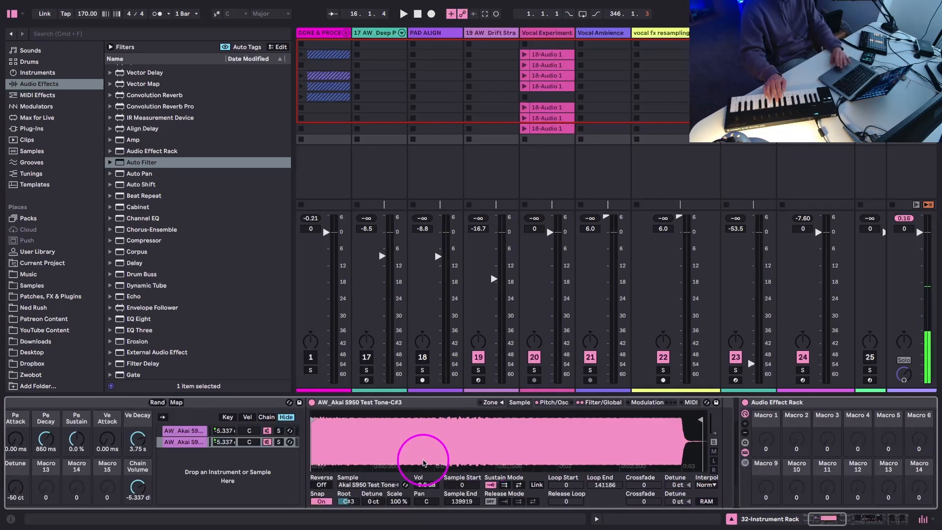
pyautogui.moveTo(121, 485); pyautogui.dragTo(121, 465)
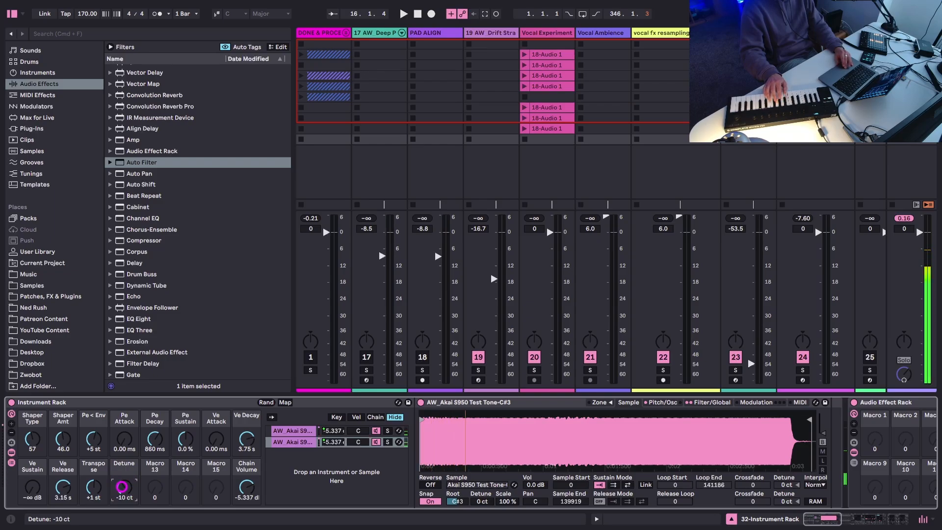
# Set the Instrument Rack's Detune macro to -50 ct and its Transpose macro to 0 st
pyautogui.moveTo(121, 487); pyautogui.dragTo(94, 486)
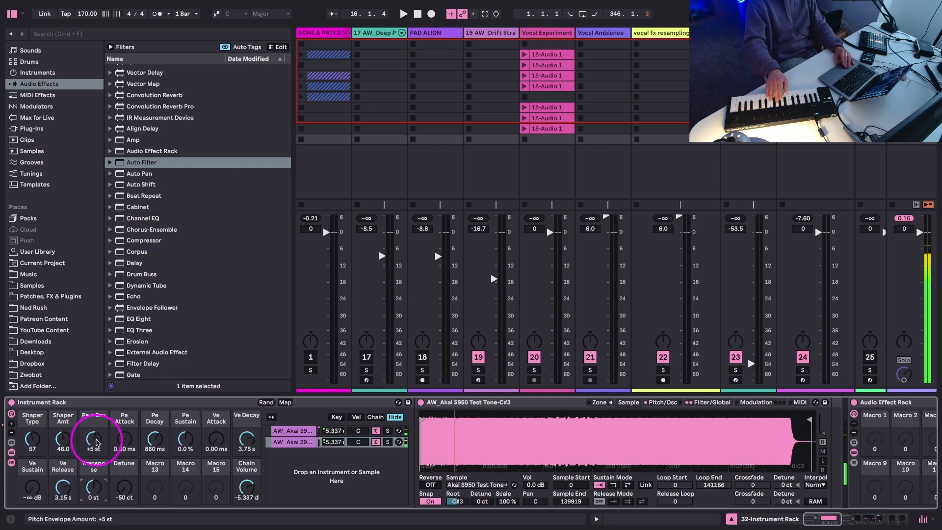
# Bypass the Phaser-Flanger and set the Saturator to the Analog Clip curve with 20 dB of Drive
pyautogui.hscroll(10, 265, 431)
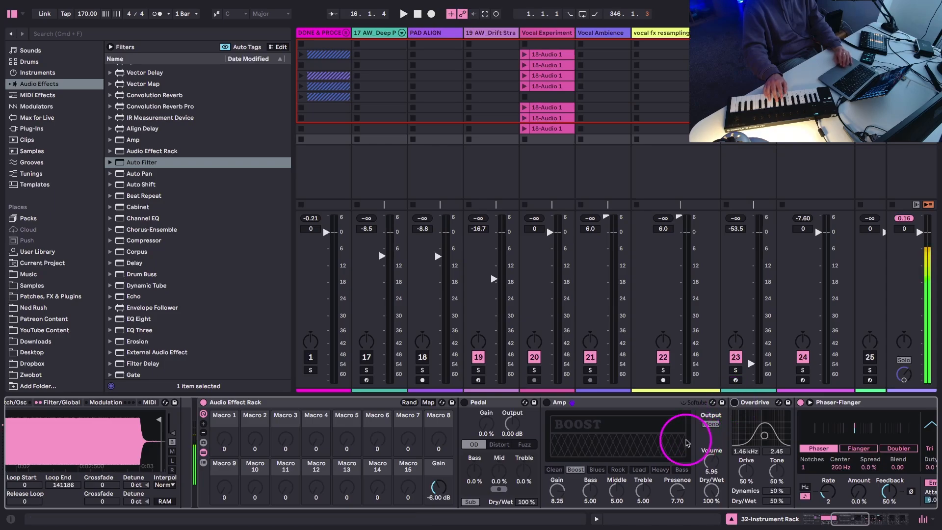
pyautogui.hscroll(5, 684, 442)
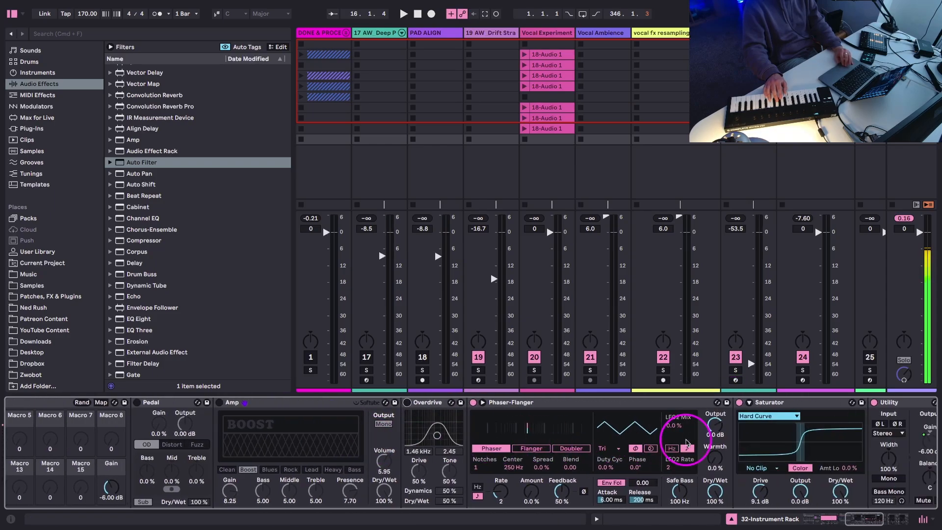
pyautogui.click(472, 402)
pyautogui.hscroll(5, 510, 418)
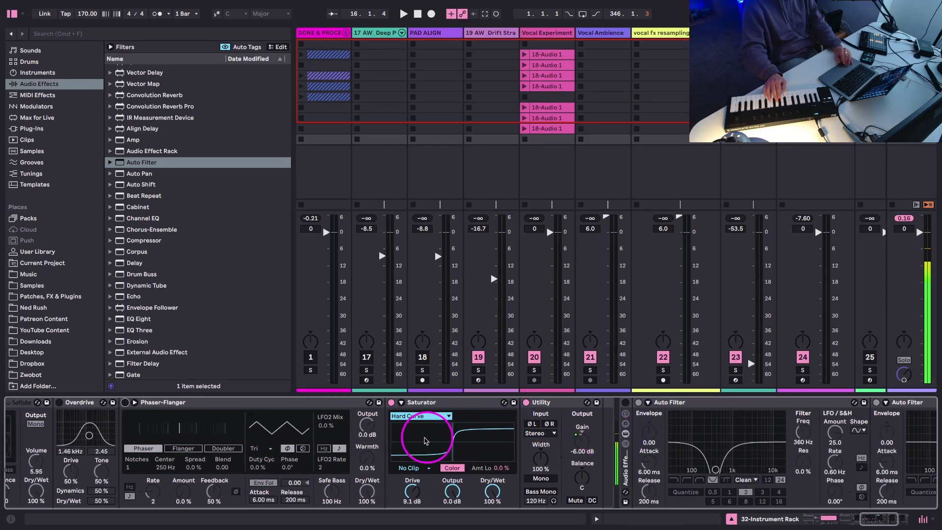
pyautogui.click(409, 416)
pyautogui.click(407, 425)
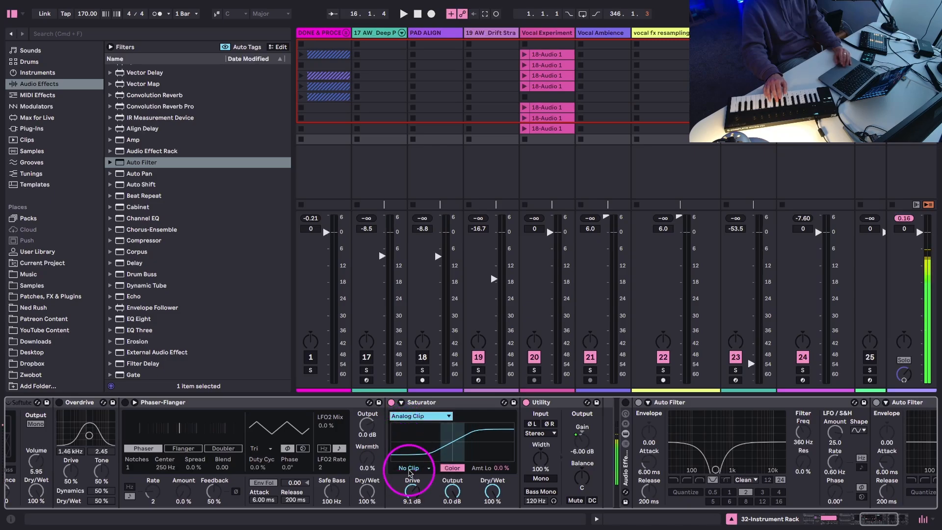
pyautogui.moveTo(412, 489); pyautogui.dragTo(411, 486)
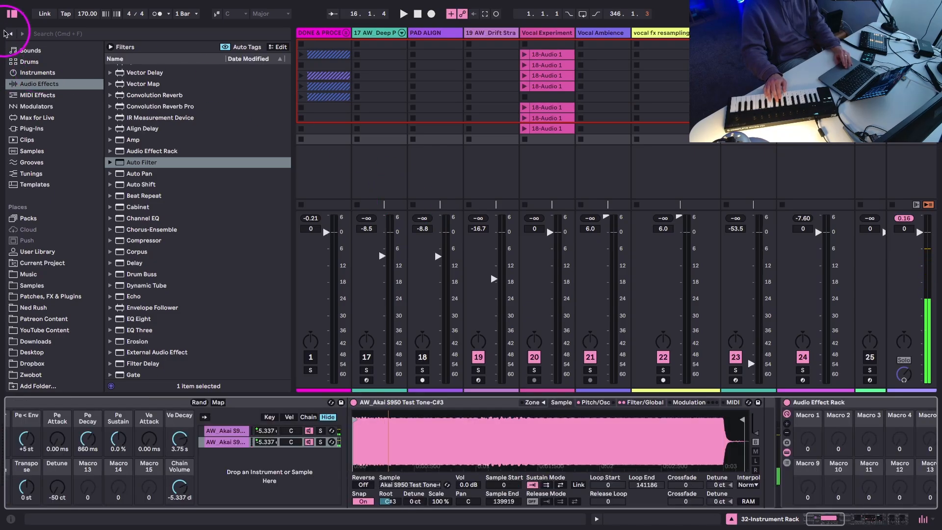
# Hide the browser, try a lower pitch envelope amount, and set the Instrument Rack's Detune macro to -35 ct
pyautogui.click(11, 14)
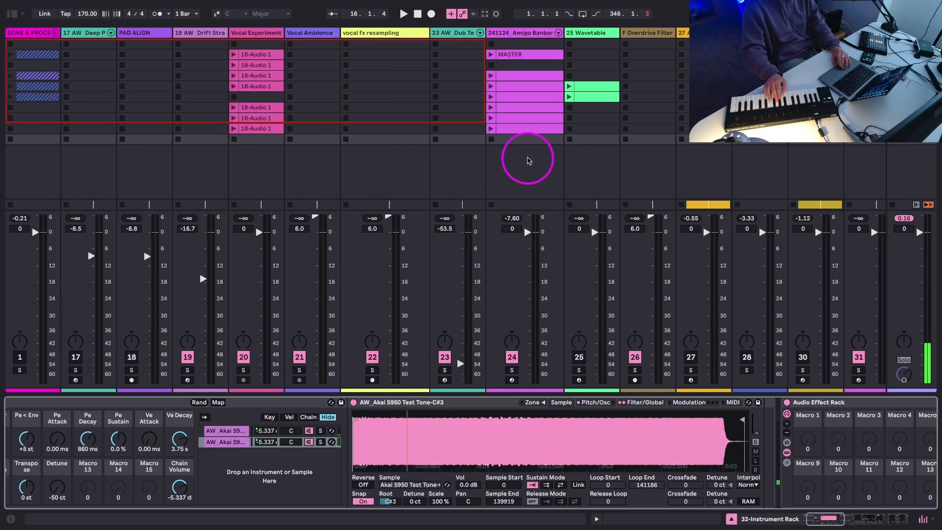
pyautogui.hscroll(5, 528, 161)
pyautogui.moveTo(92, 434); pyautogui.dragTo(92, 435)
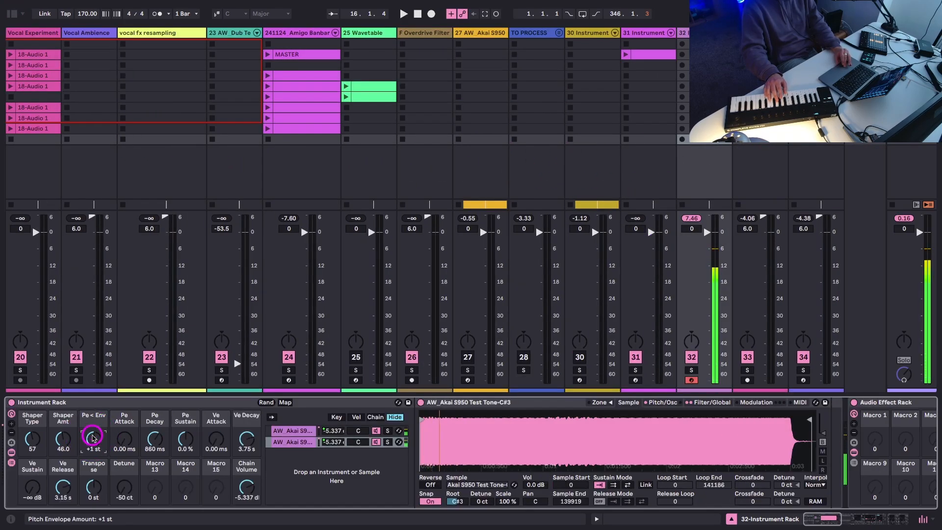
pyautogui.moveTo(124, 489); pyautogui.dragTo(124, 487)
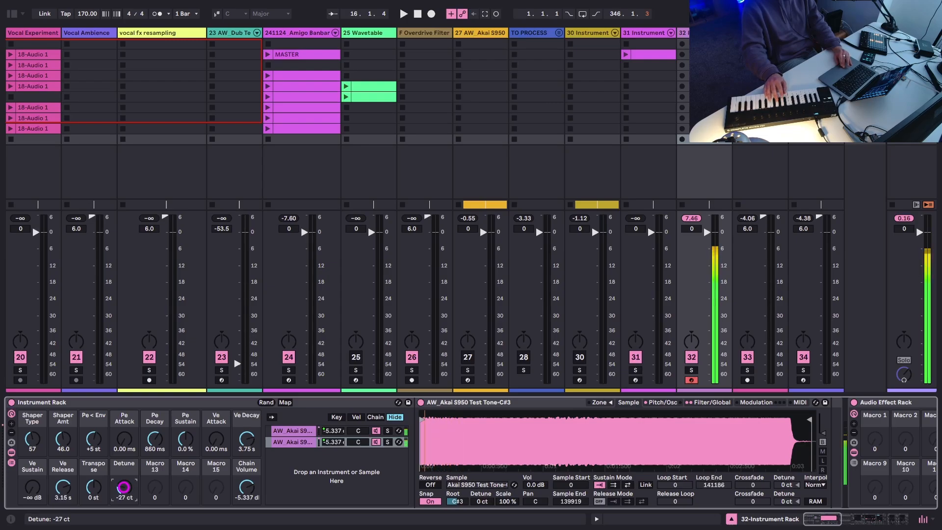
# Set the Pedal to Distort with Sub enabled and its Treble at 30 %
pyautogui.hscroll(10, 496, 473)
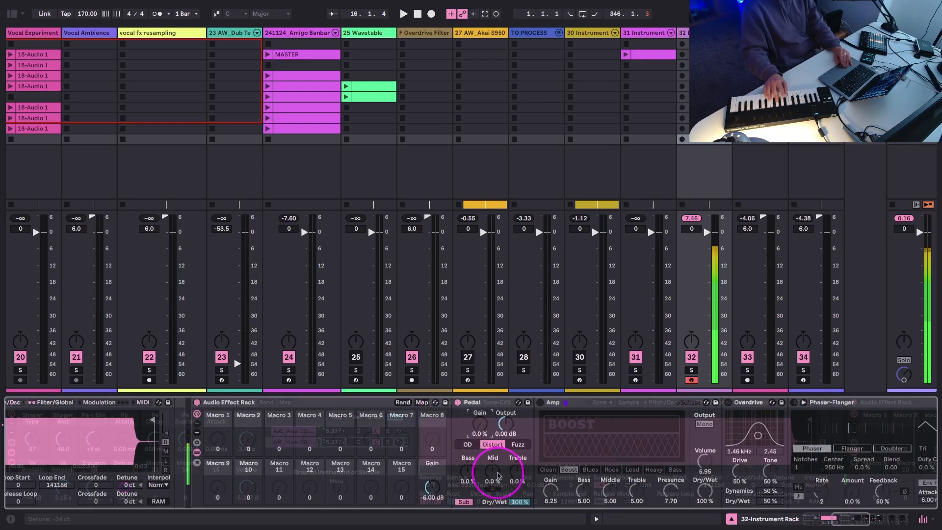
pyautogui.moveTo(516, 475); pyautogui.dragTo(518, 472)
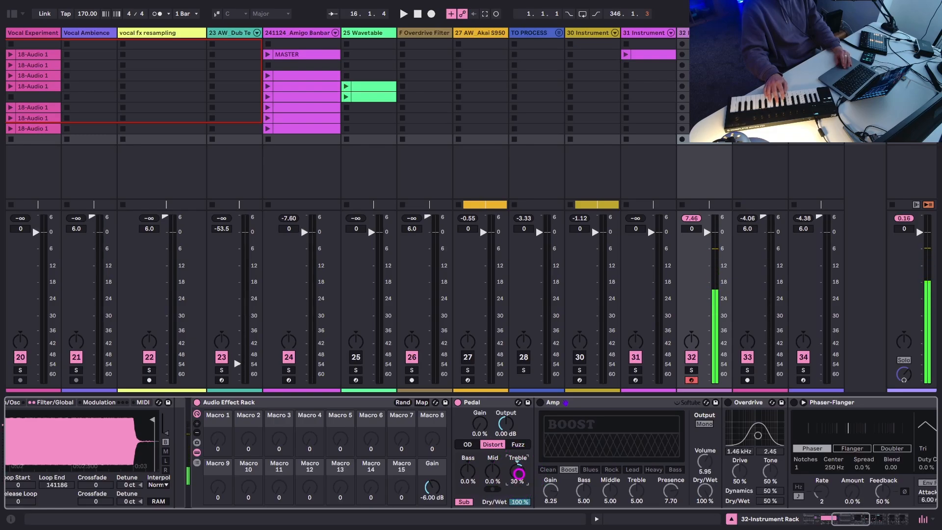
# Enable the Amp and set the Instrument Rack's Shaper Amt macro to 40.0
pyautogui.hscroll(10, 660, 428)
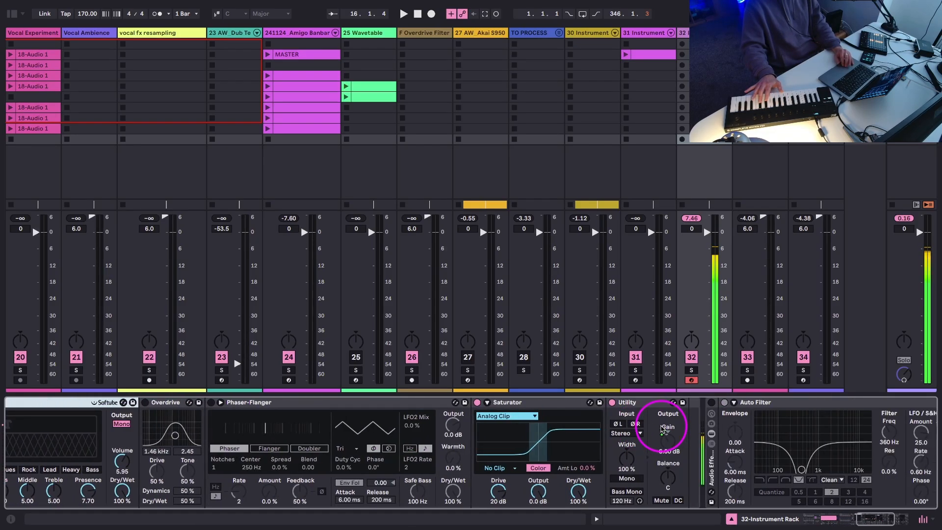
pyautogui.hscroll(-15, 214, 431)
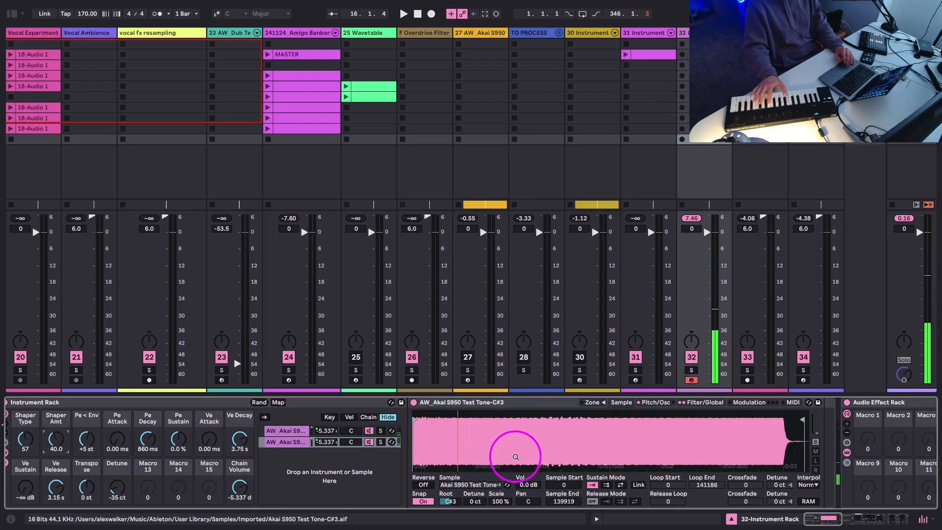
pyautogui.hscroll(-1, 516, 457)
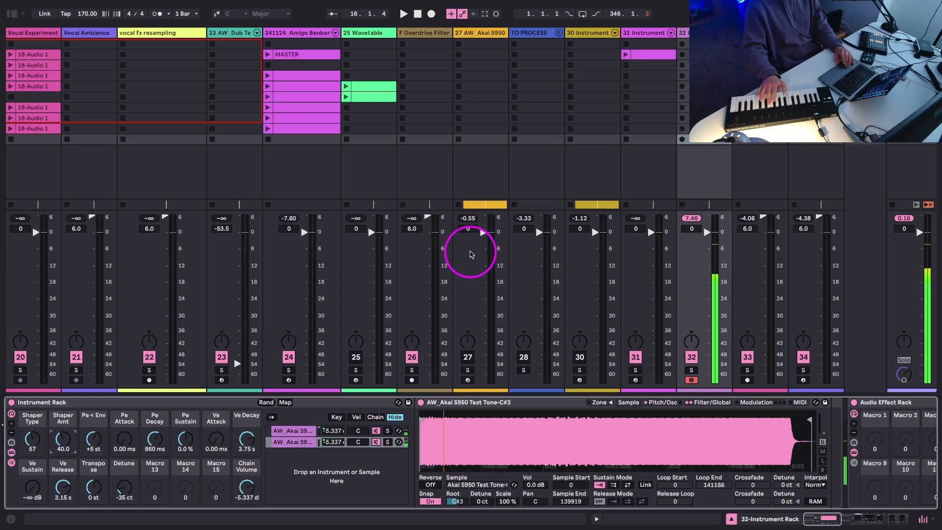
# Switch the Amp to Blues with a Volume of 9.00 and set the effect rack's Gain macro to 0.00 dB
pyautogui.hscroll(10, 237, 422)
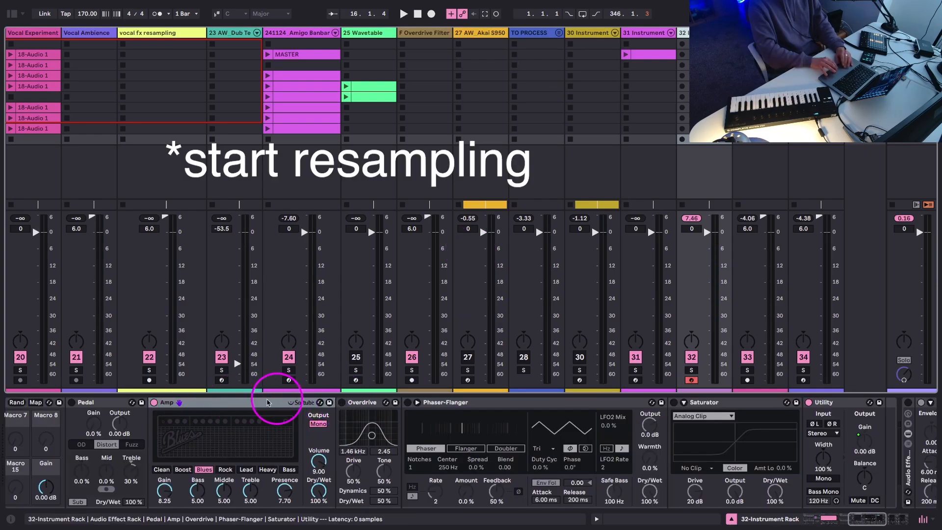
pyautogui.hscroll(15, 338, 447)
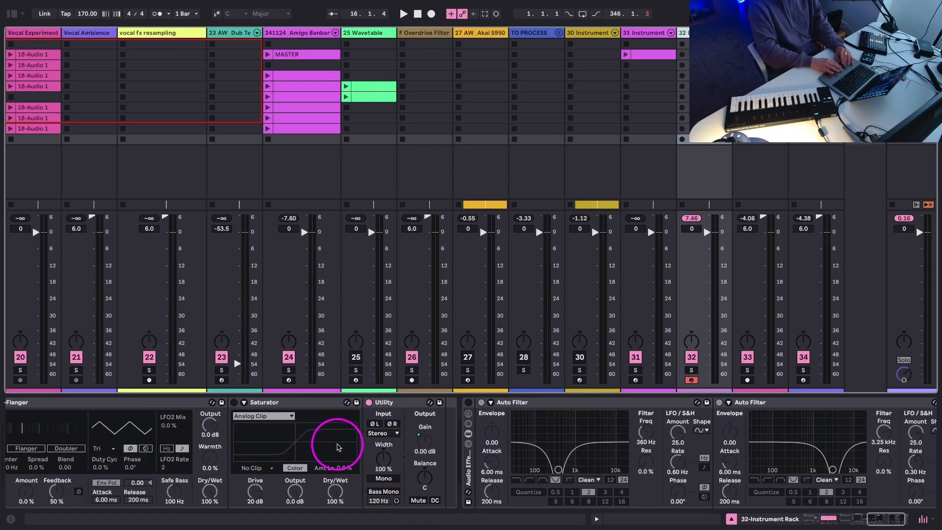
pyautogui.hscroll(-12, 491, 447)
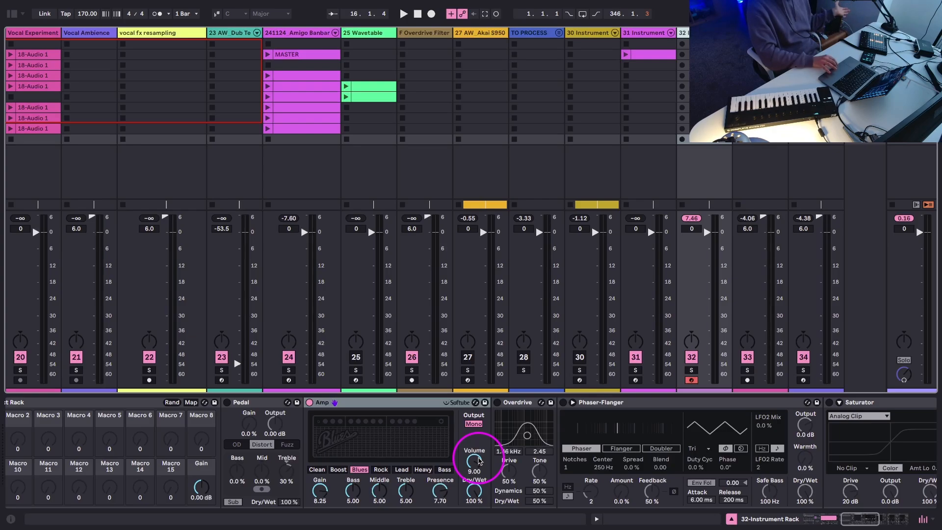
# Enable the Phaser-Flanger and MIDI-map its Center frequency to a hardware controller
pyautogui.click(563, 402)
pyautogui.rightClick(603, 469)
pyautogui.click(570, 406)
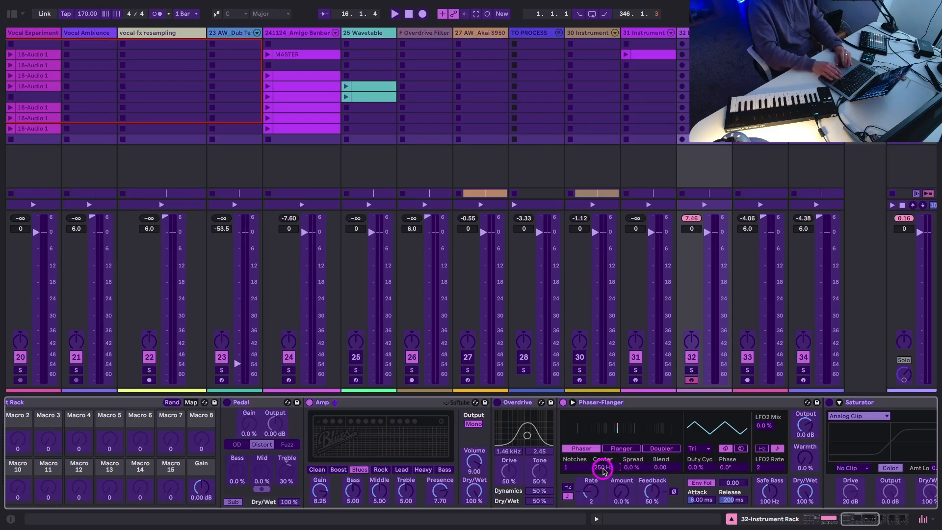
pyautogui.click(800, 497)
pyautogui.press('super+m')
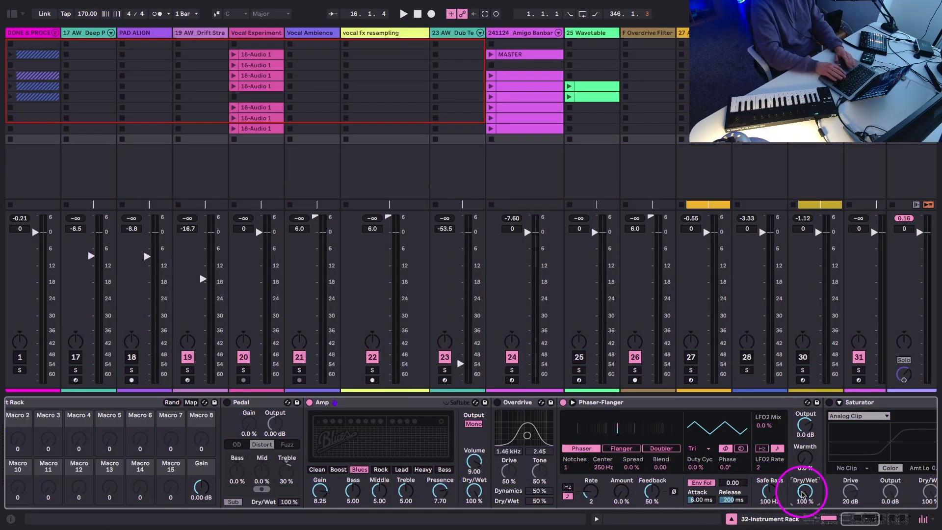
pyautogui.press('super+m')
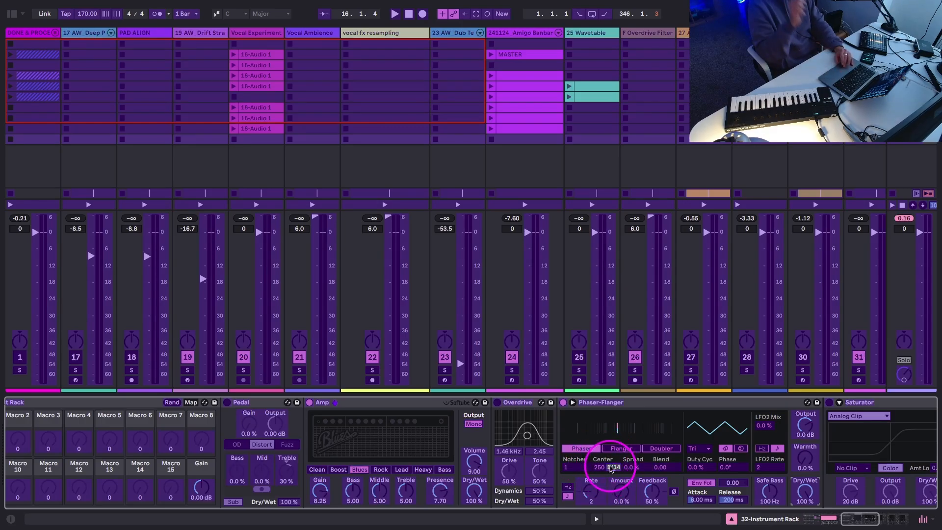
pyautogui.press('super+m')
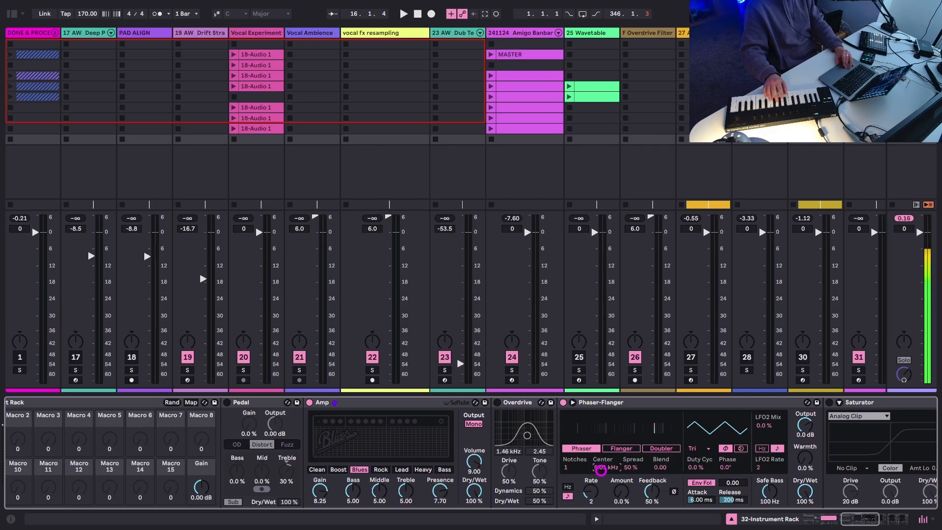
# Set the Phaser-Flanger's Spread to 25 % and Feedback to 70 %, and switch on the Overdrive
pyautogui.moveTo(630, 469); pyautogui.dragTo(630, 441)
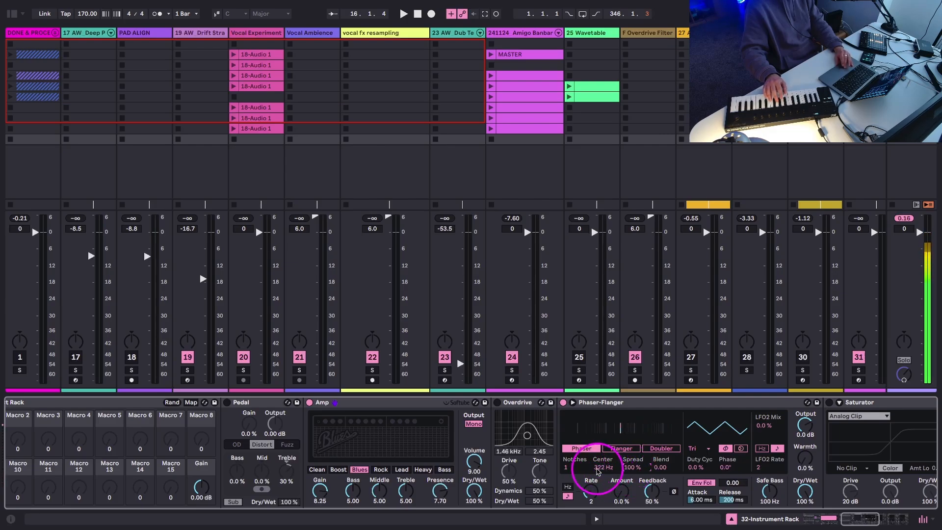
pyautogui.doubleClick(632, 469)
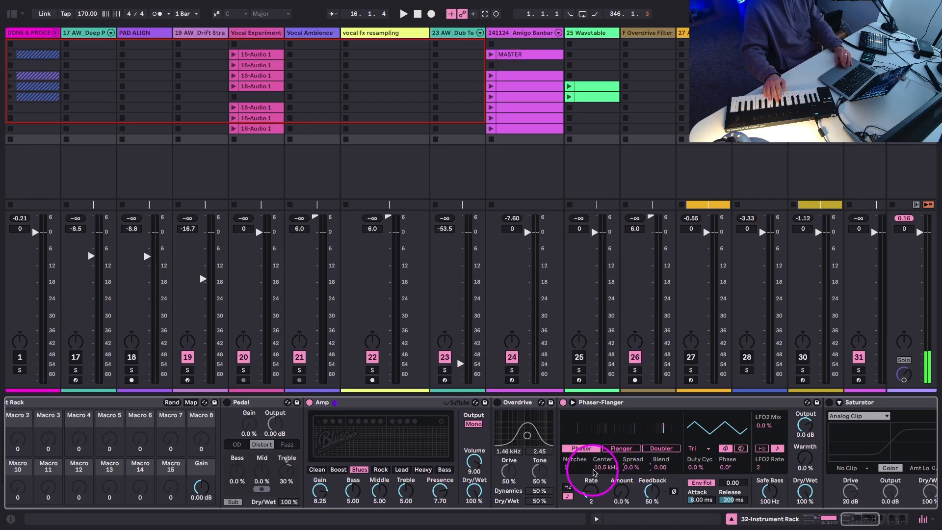
pyautogui.click(628, 469)
pyautogui.moveTo(627, 470)
pyautogui.mouseDown()
pyautogui.moveTo(627, 457)
pyautogui.moveTo(601, 469)
pyautogui.mouseUp()
pyautogui.moveTo(652, 492); pyautogui.dragTo(652, 490)
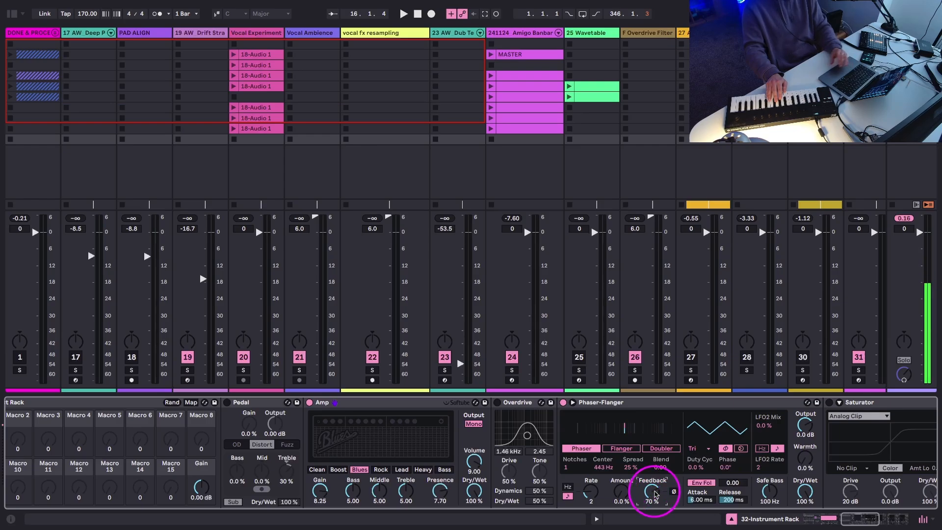
pyautogui.click(515, 409)
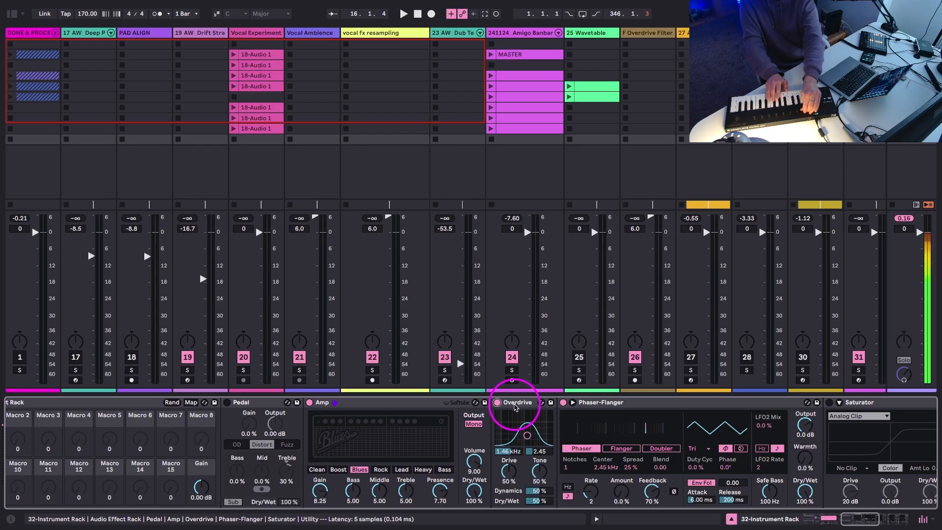
pyautogui.hscroll(-15, 514, 407)
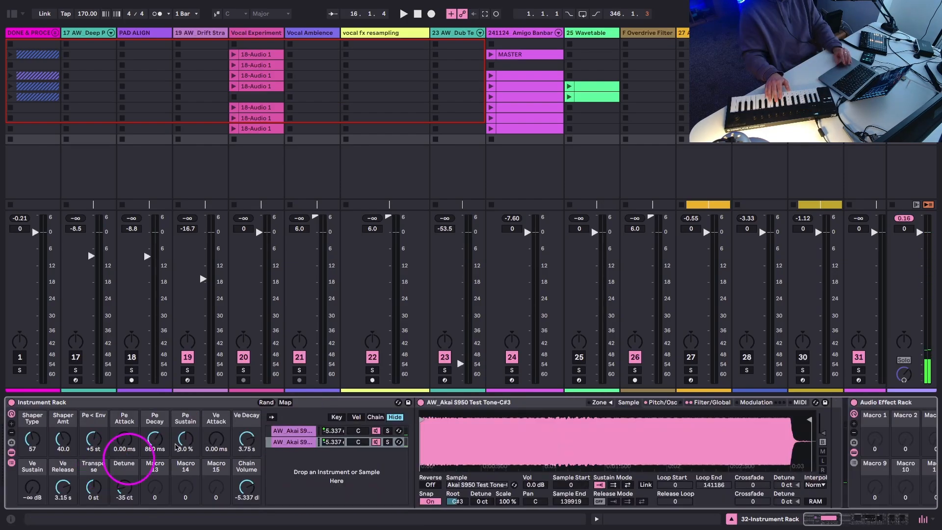
# Arm the Resampling audio track 33 in the arrangement, start recording from bar 1, and return to the Session view
pyautogui.press('Tab')
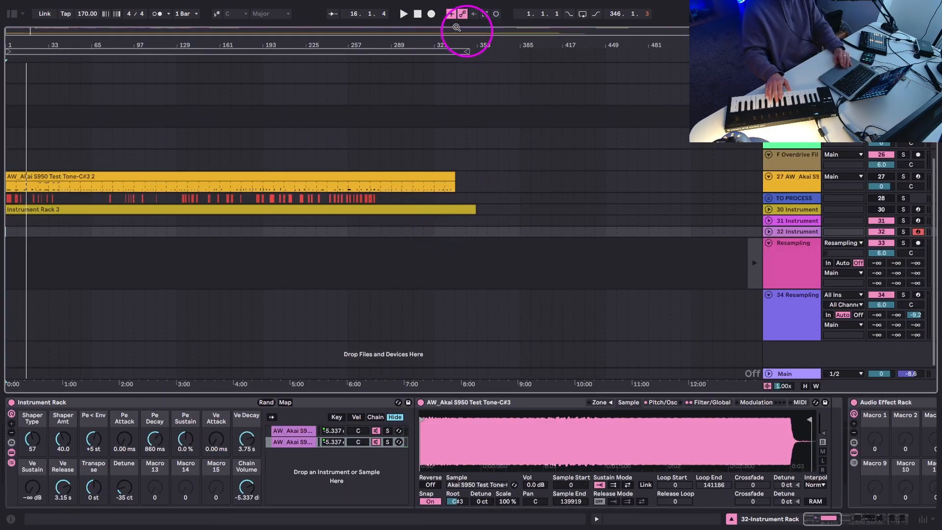
pyautogui.click(782, 303)
pyautogui.click(788, 266)
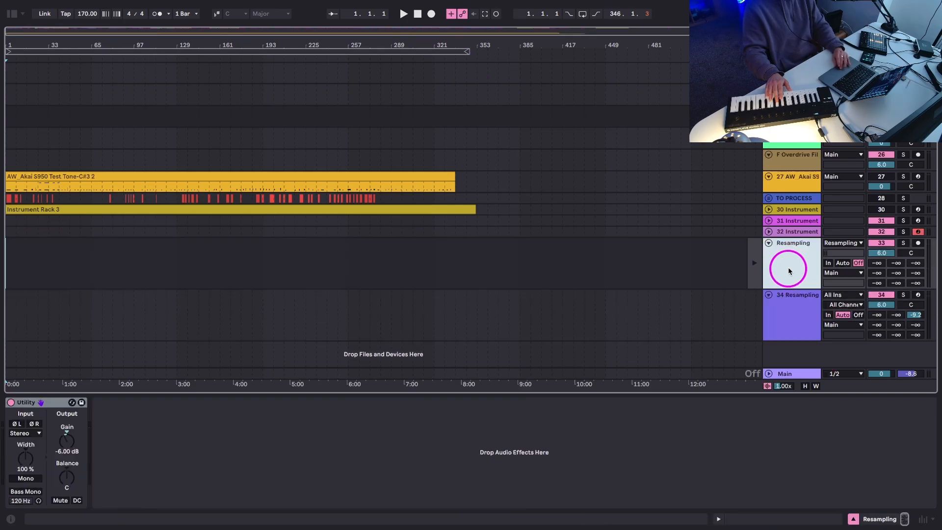
pyautogui.click(918, 243)
pyautogui.press('F9')
pyautogui.press('Tab')
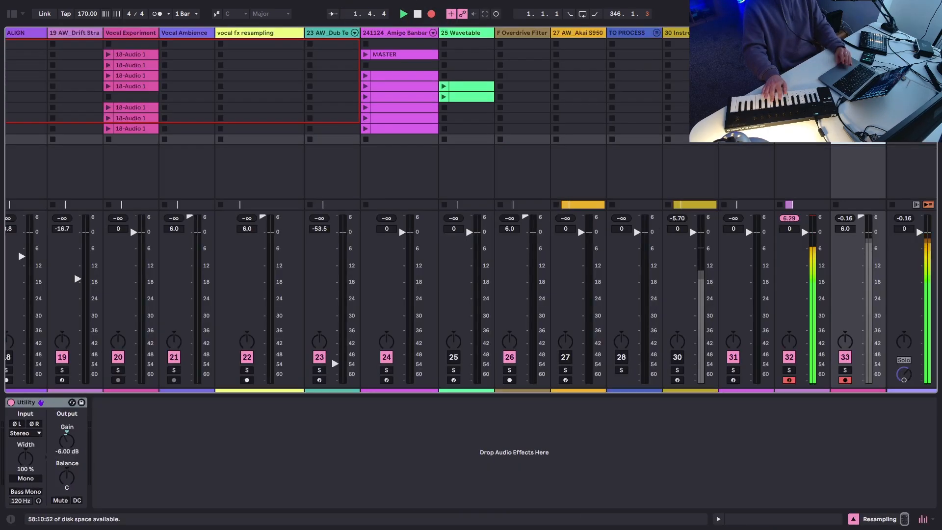
# On track 32, lower the effect rack's Gain macro to about -6.3 dB and set the Ve Sustain macro to -8.2 dB
pyautogui.click(683, 32)
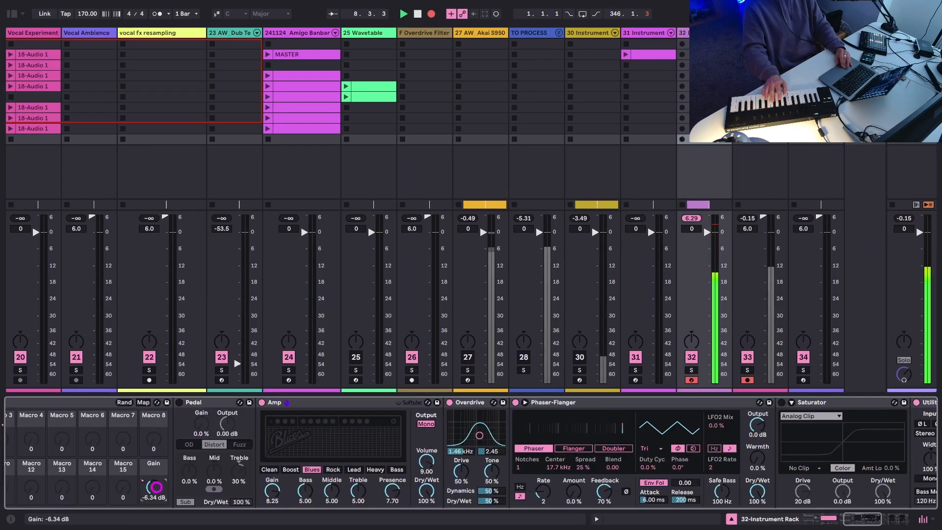
pyautogui.moveTo(156, 487); pyautogui.dragTo(156, 491)
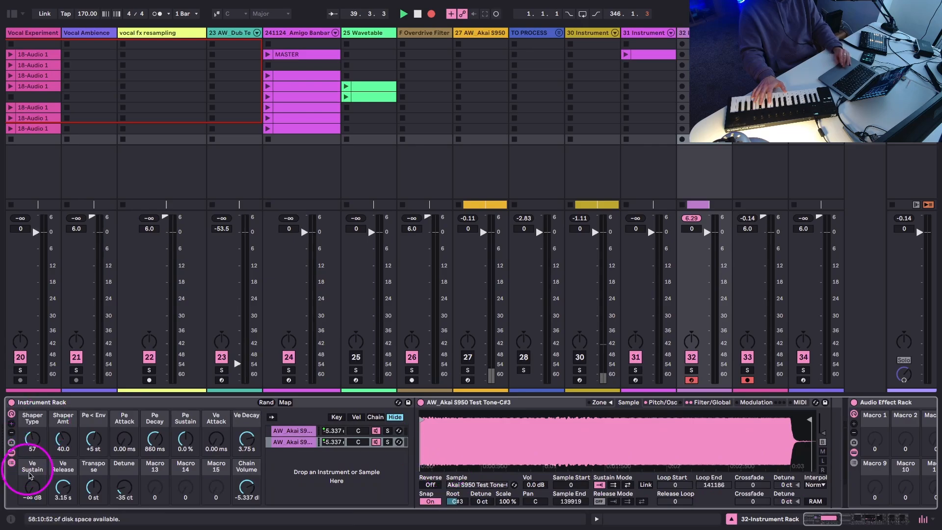
pyautogui.moveTo(29, 495)
pyautogui.mouseDown()
pyautogui.moveTo(28, 505)
pyautogui.moveTo(31, 488)
pyautogui.mouseUp()
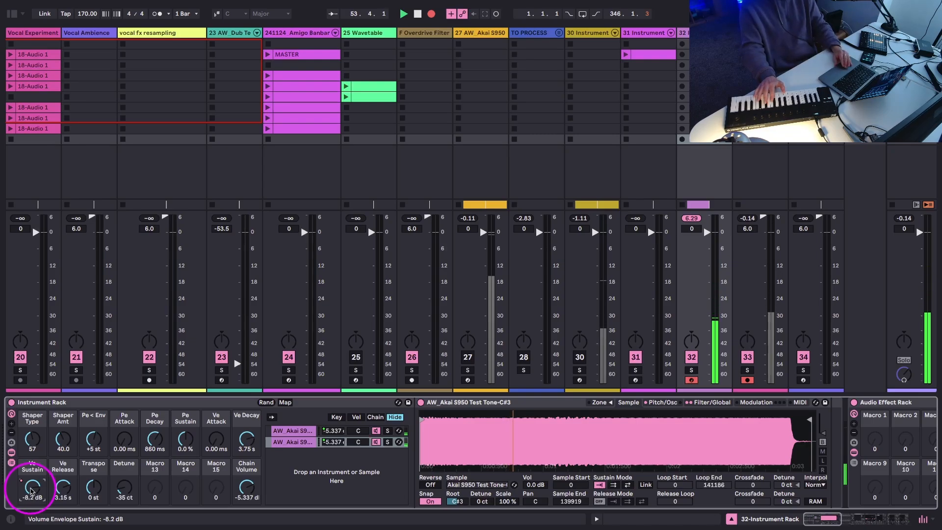
# Sweep the Detune macro while recording, ending at -10 ct, with the Transpose macro set to -1 st
pyautogui.click(121, 487)
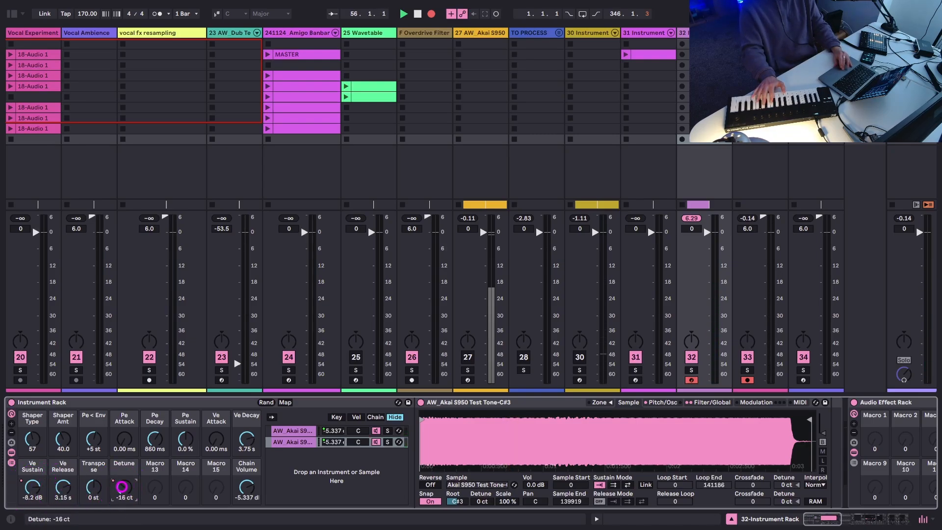
pyautogui.moveTo(122, 486)
pyautogui.mouseDown()
pyautogui.moveTo(90, 488)
pyautogui.moveTo(123, 489)
pyautogui.mouseUp()
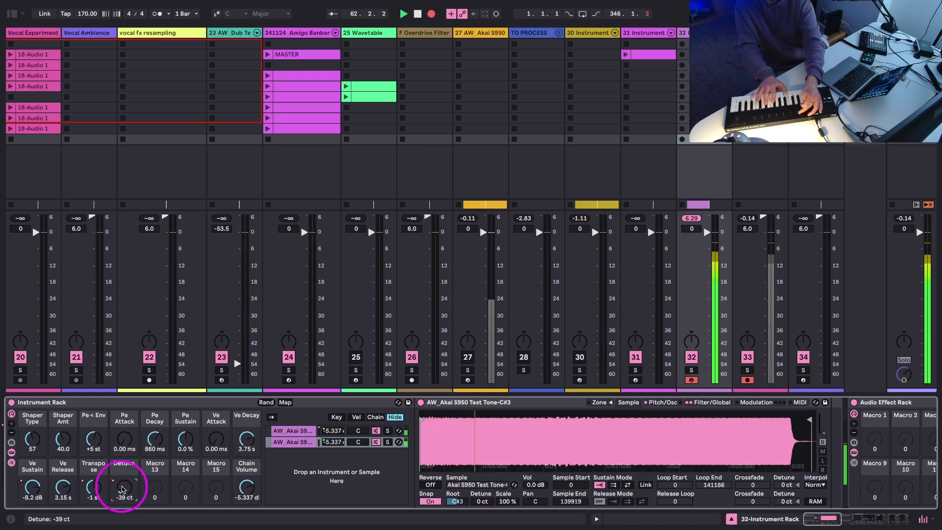
pyautogui.moveTo(123, 489); pyautogui.dragTo(165, 470)
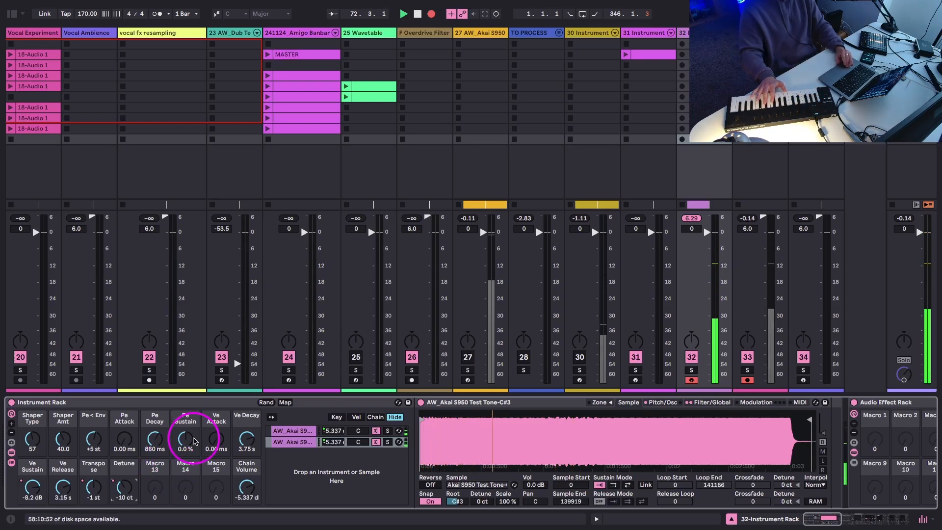
# While recording, set the Pe Sustain macro to -15 %, Ve Sustain to -∞ dB and Ve Decay to 7.50 s
pyautogui.moveTo(185, 438); pyautogui.dragTo(185, 444)
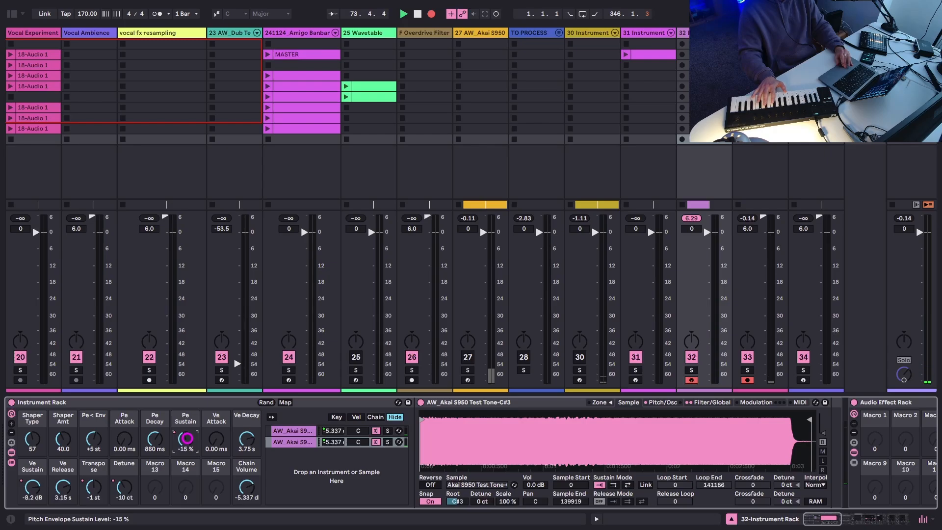
pyautogui.hscroll(10, 370, 451)
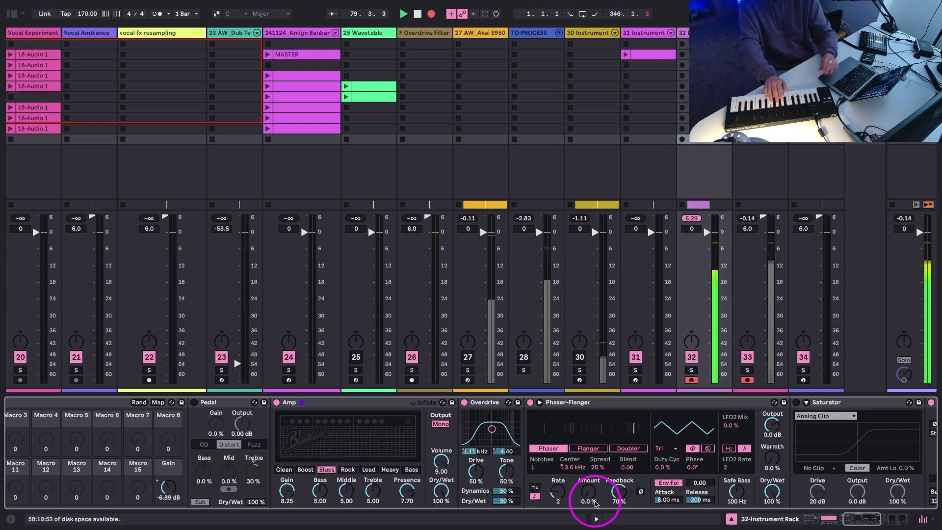
pyautogui.hscroll(-10, 584, 493)
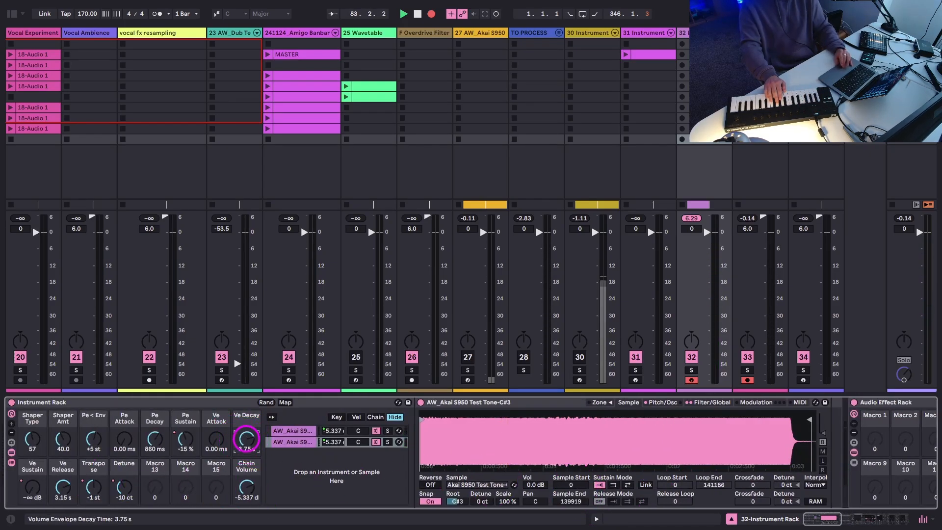
pyautogui.moveTo(247, 438); pyautogui.dragTo(248, 442)
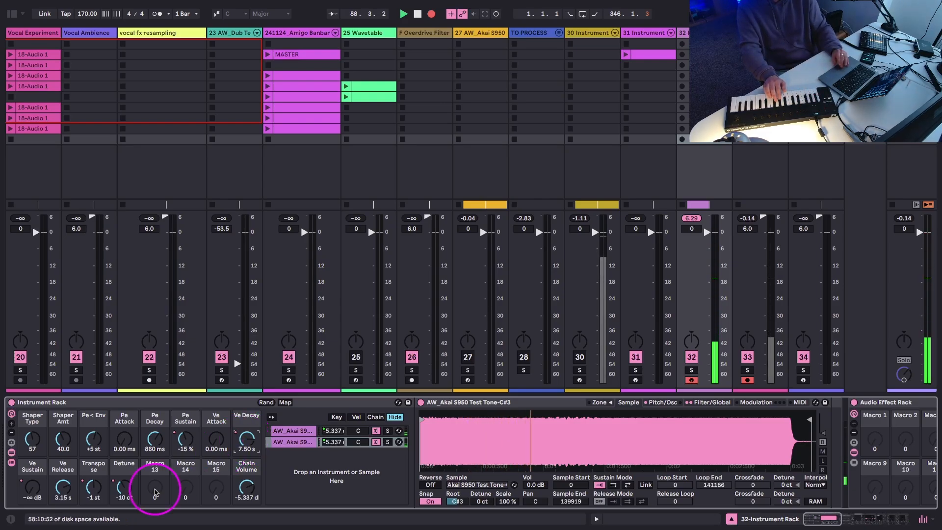
# Set the Transpose macro to 0 st and Detune to -24 ct, and raise the Overdrive's Drive to 74 %
pyautogui.moveTo(94, 489); pyautogui.dragTo(95, 486)
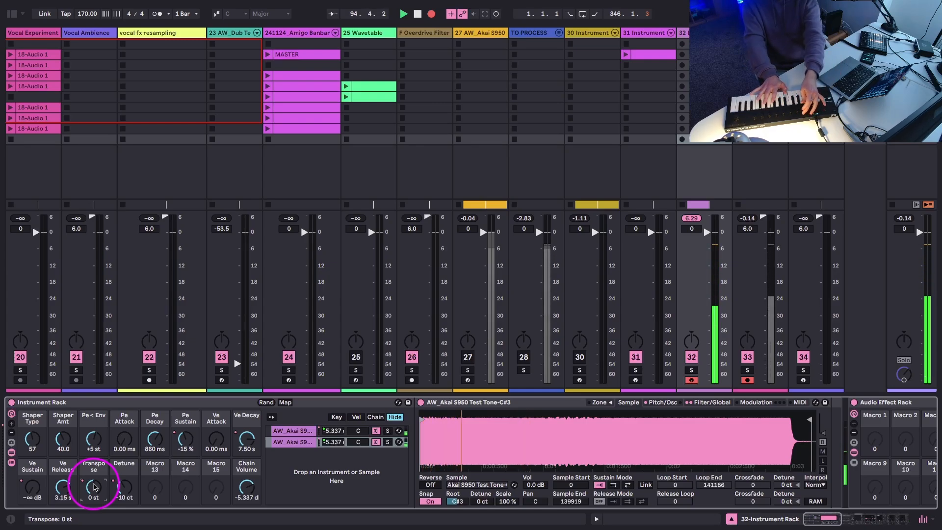
pyautogui.moveTo(126, 487); pyautogui.dragTo(127, 489)
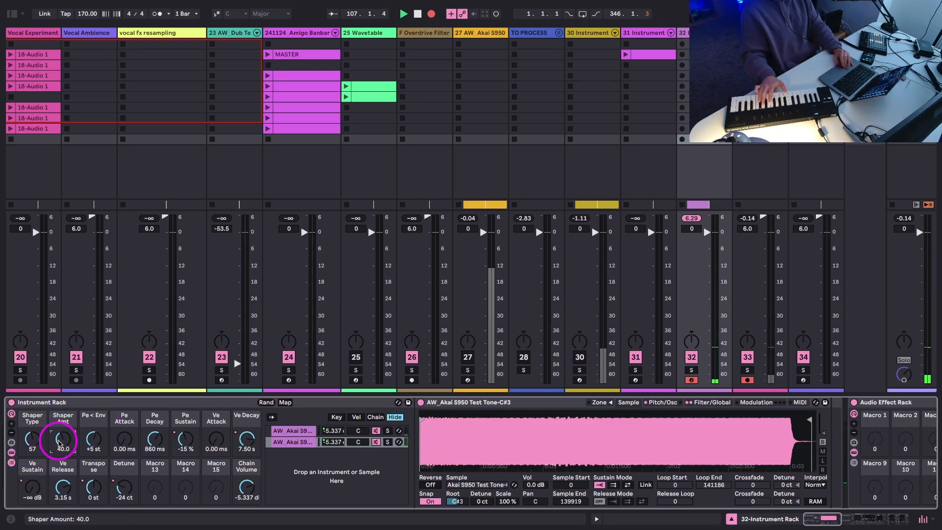
pyautogui.hscroll(3, 471, 463)
pyautogui.hscroll(13, 471, 462)
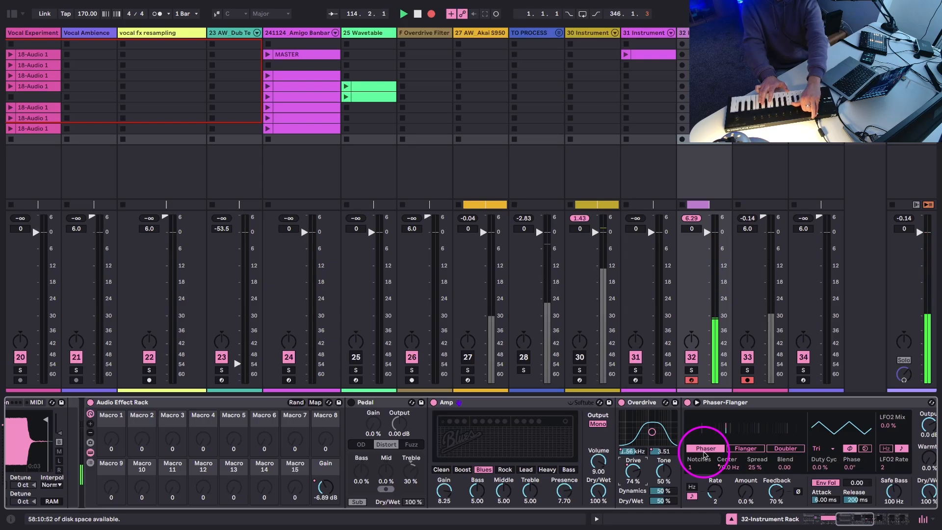
# Lengthen the Pe Decay macro to 2.89 s and set the Pe < Env macro to +10 st
pyautogui.hscroll(-10, 704, 452)
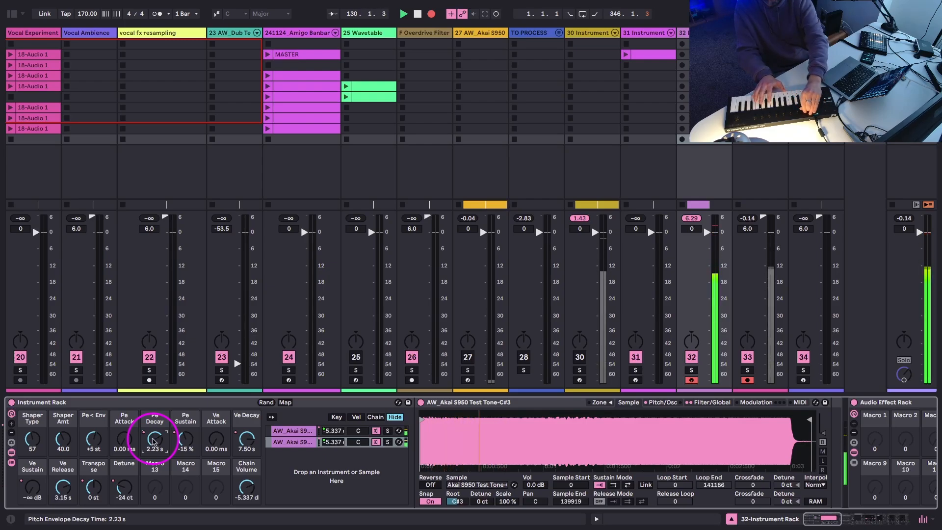
pyautogui.moveTo(155, 441); pyautogui.dragTo(153, 437)
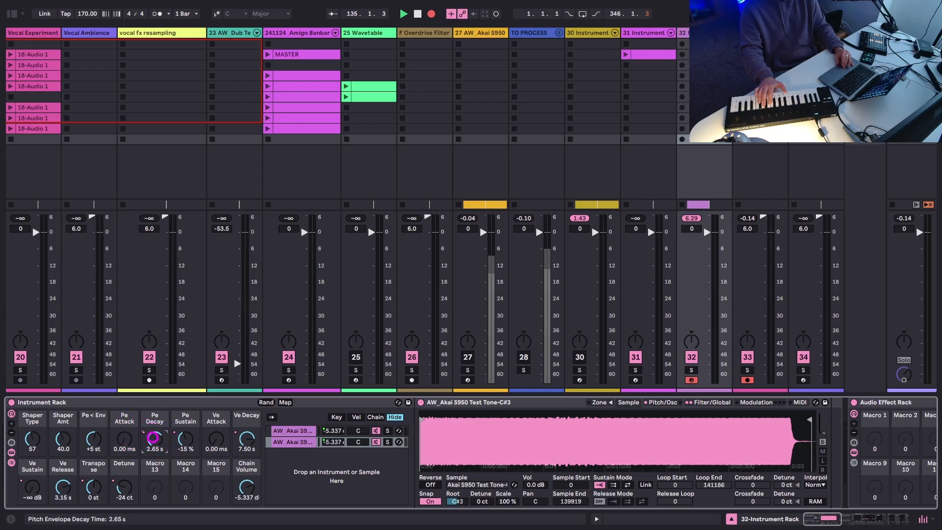
pyautogui.click(96, 434)
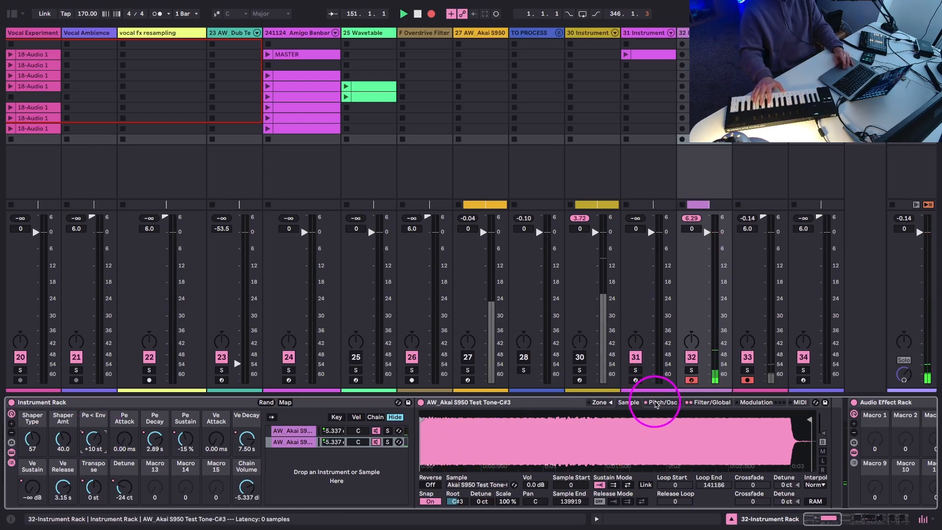
# Show the Sampler's filter settings and set Shaper Type to 83, Shaper Amt to 41.0, Pe < Env to +4 st and Pe Decay to 4.46 s
pyautogui.click(712, 403)
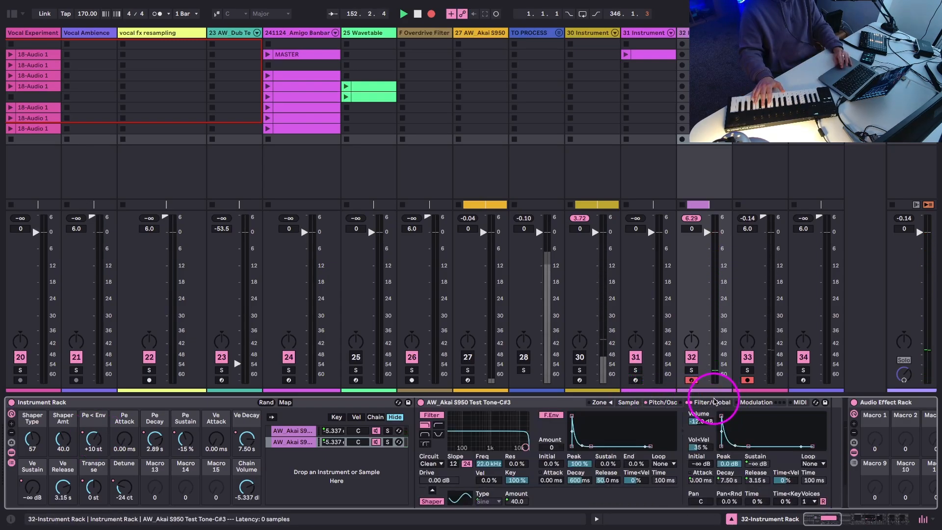
pyautogui.moveTo(32, 439); pyautogui.dragTo(34, 435)
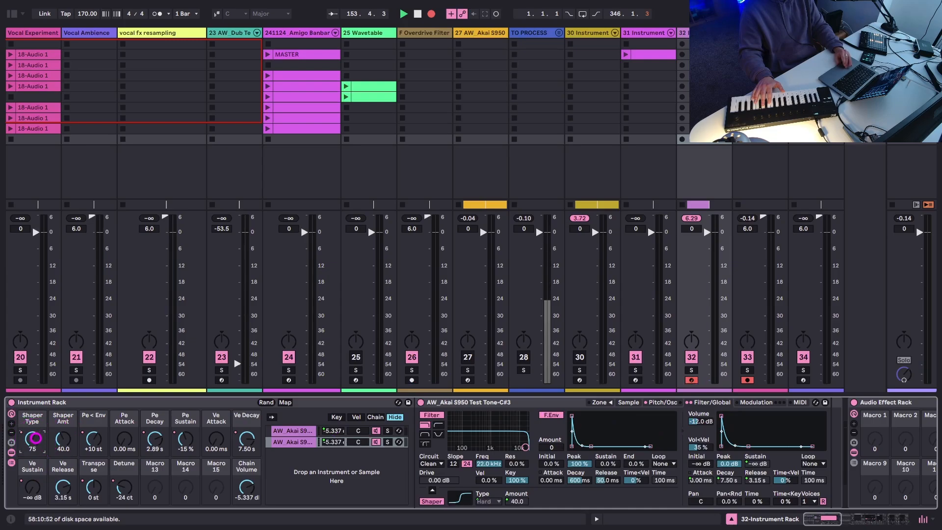
pyautogui.moveTo(98, 440); pyautogui.dragTo(99, 443)
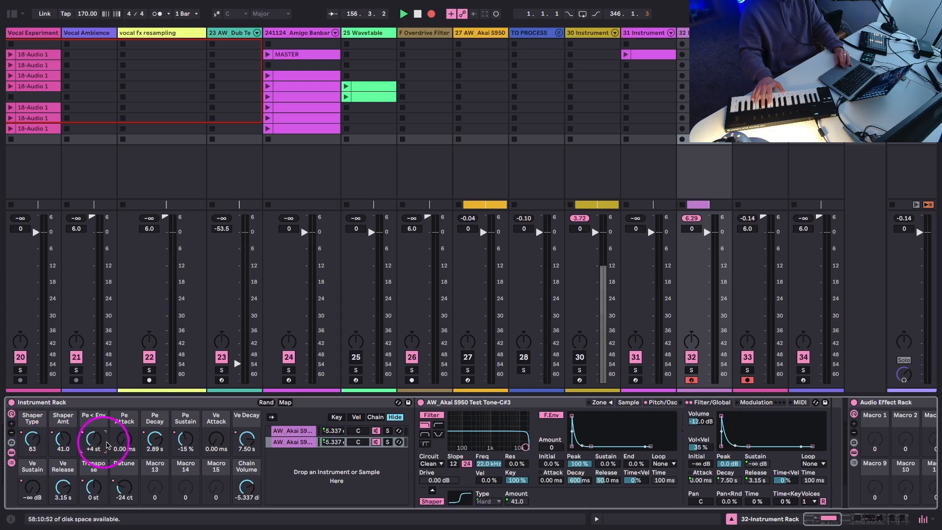
pyautogui.click(153, 439)
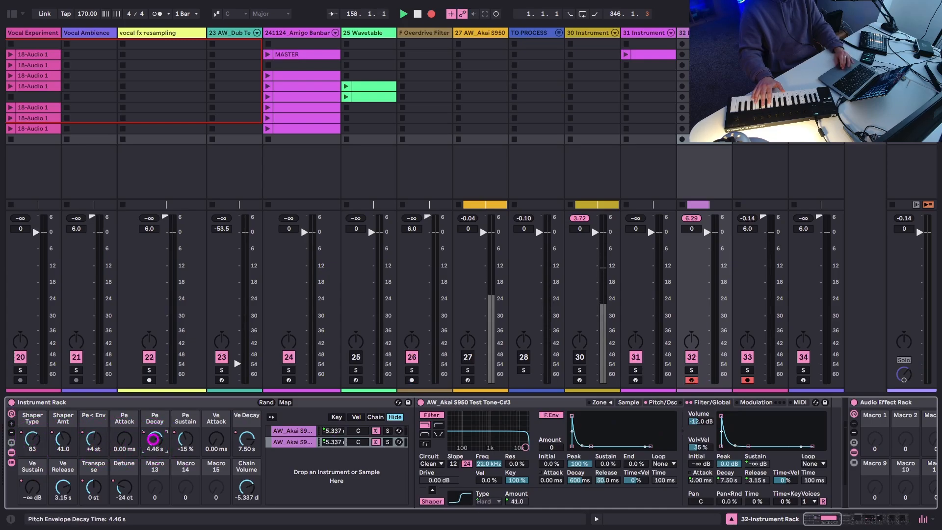
pyautogui.click(180, 439)
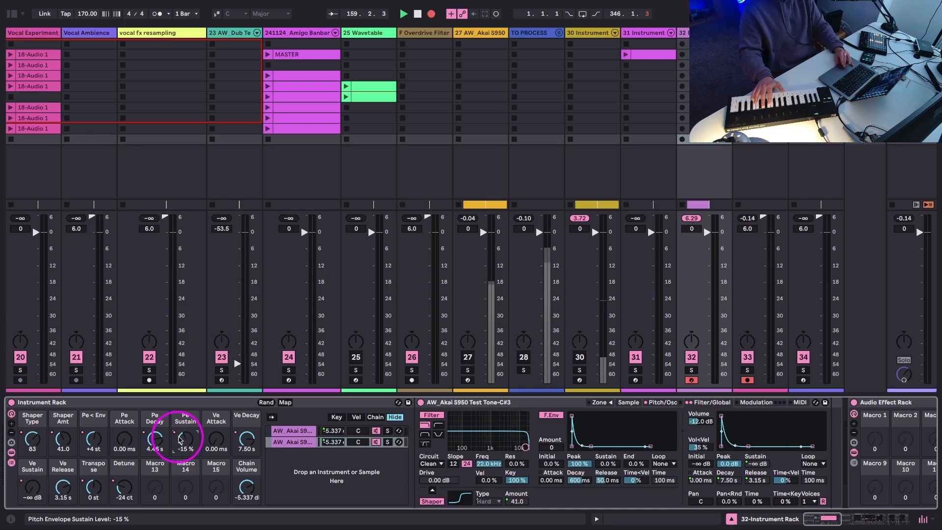
pyautogui.click(122, 441)
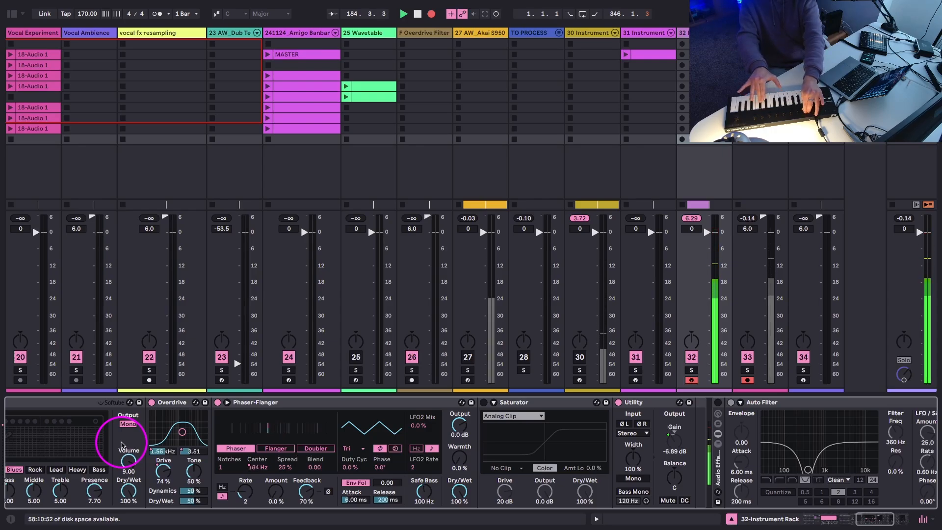
# Switch on the Saturator, set its Drive to 10 dB and choose the Bass Shaper curve
pyautogui.click(484, 402)
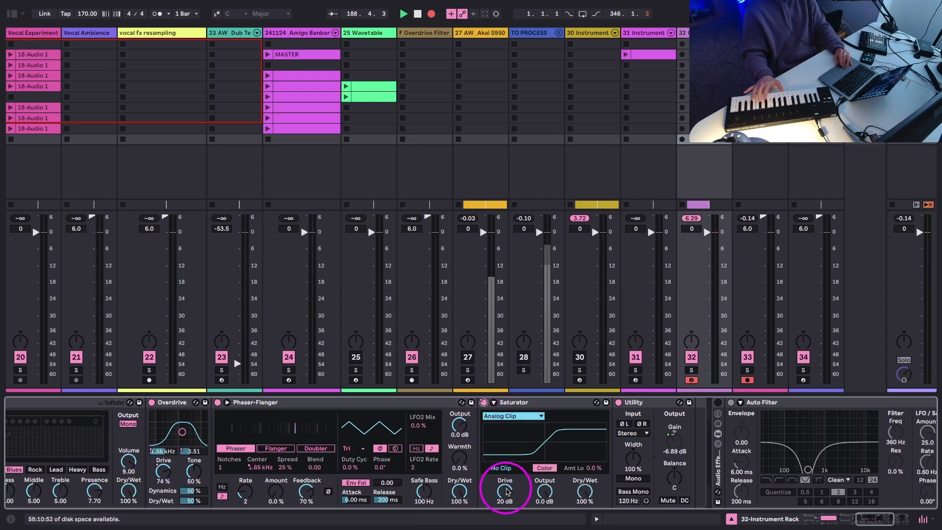
pyautogui.moveTo(506, 491); pyautogui.dragTo(506, 500)
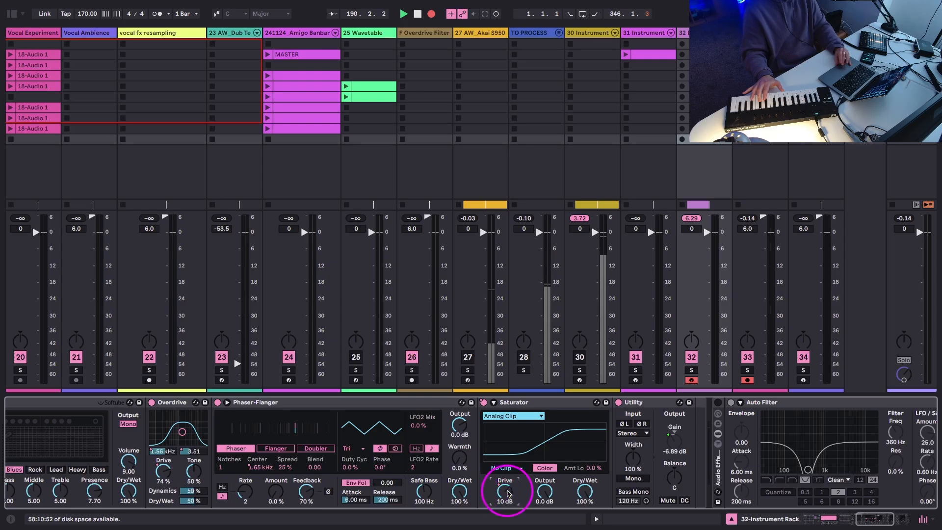
pyautogui.click(506, 415)
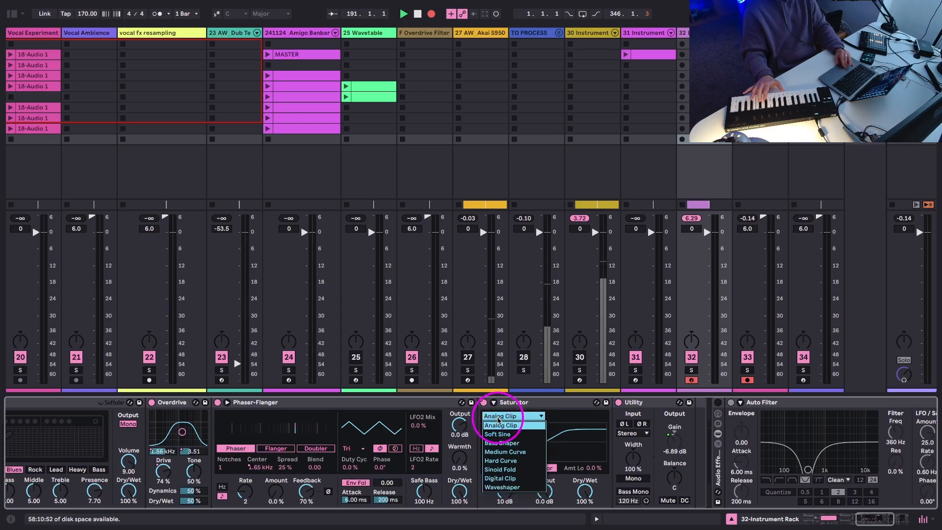
pyautogui.click(500, 443)
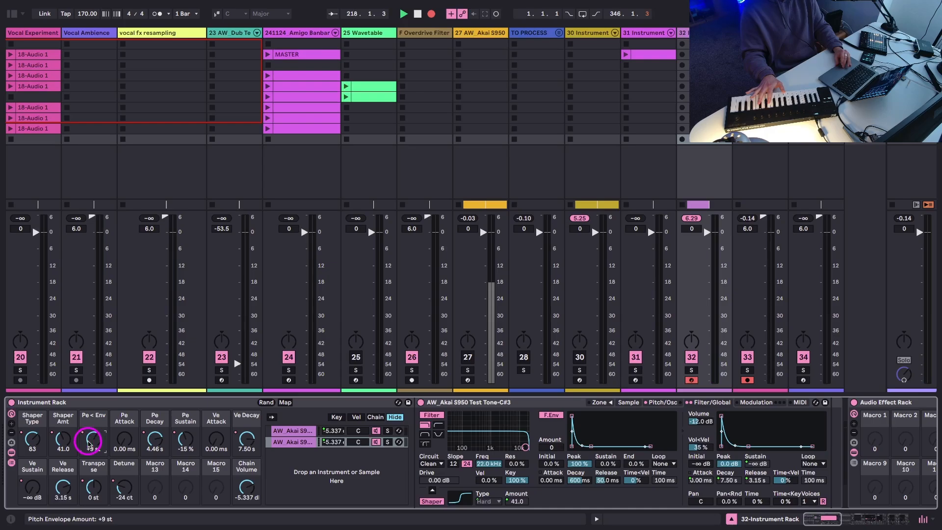
# Set Pe < Env to +9 st, Shaper Amt to 69.0, Ve Sustain to -20 dB and Detune to -28 ct, and switch the Amp to Boost
pyautogui.click(63, 438)
pyautogui.moveTo(33, 486)
pyautogui.mouseDown()
pyautogui.moveTo(33, 476)
pyautogui.moveTo(33, 488)
pyautogui.mouseUp()
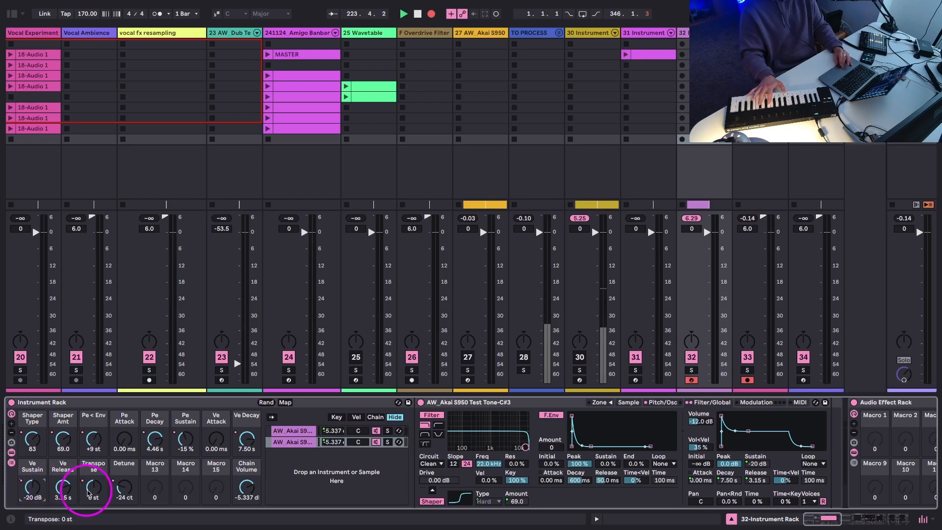
pyautogui.click(123, 487)
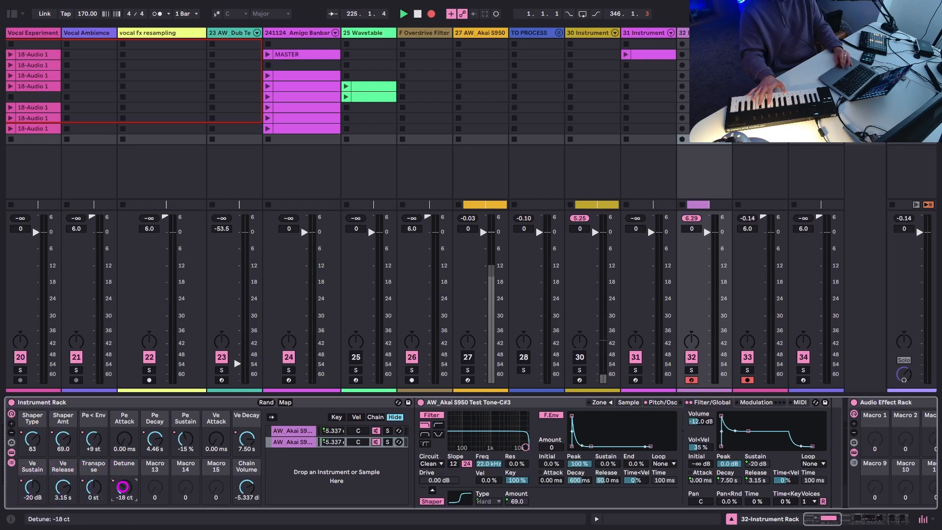
pyautogui.moveTo(123, 487); pyautogui.dragTo(125, 490)
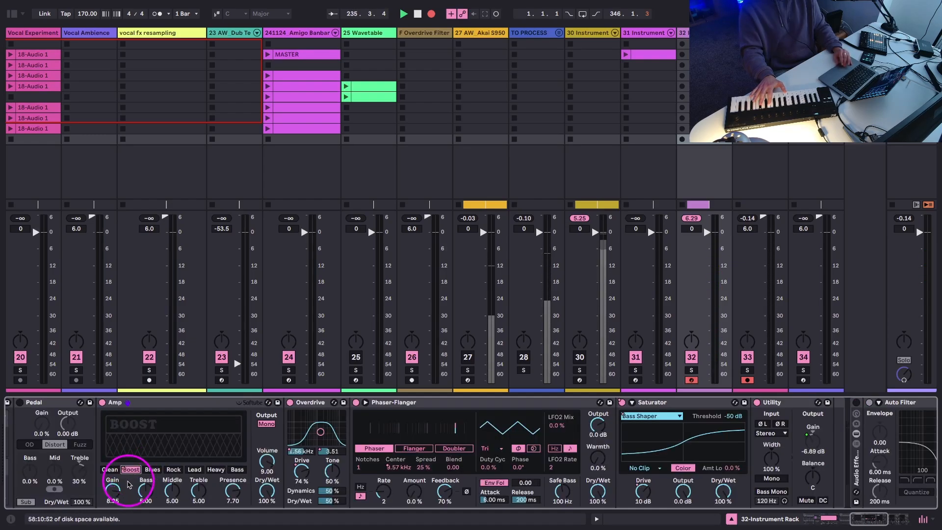
pyautogui.hscroll(-2, 105, 475)
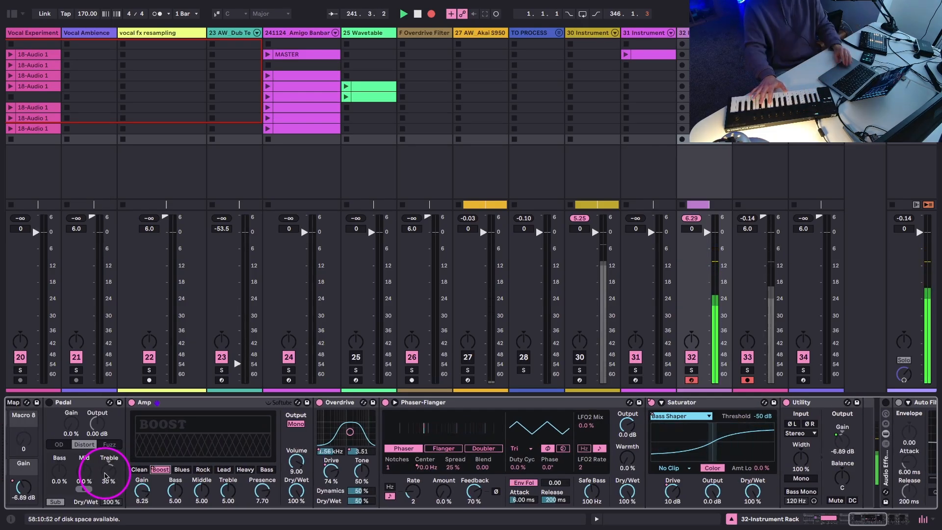
# Set the pitch envelope's Release to 2.10 s in the second chain's Sampler and stop the transport
pyautogui.hscroll(-20, 104, 476)
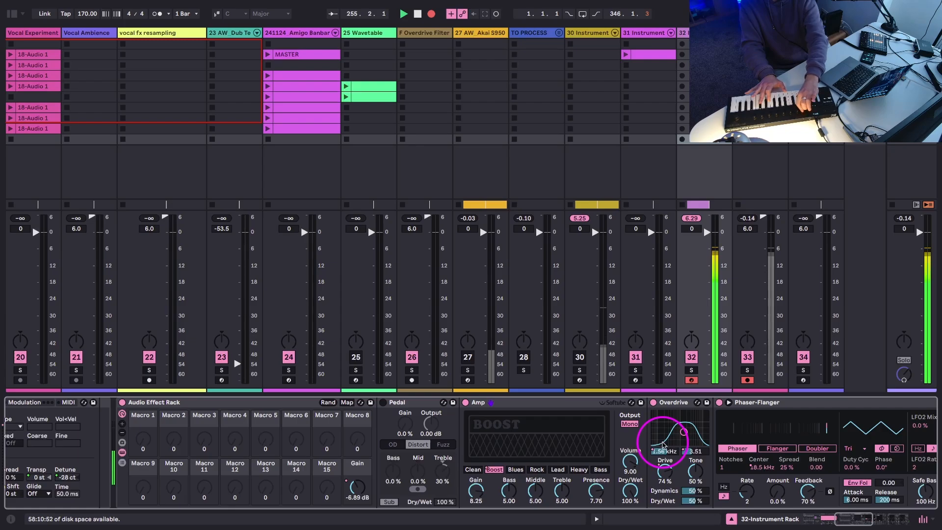
pyautogui.hscroll(-15, 665, 452)
pyautogui.click(635, 493)
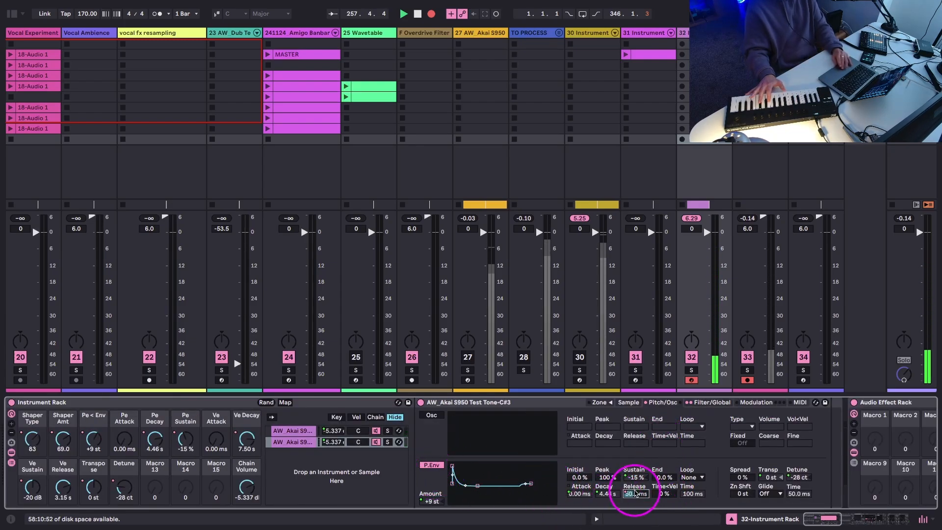
pyautogui.moveTo(635, 494); pyautogui.dragTo(629, 493)
pyautogui.press('space')
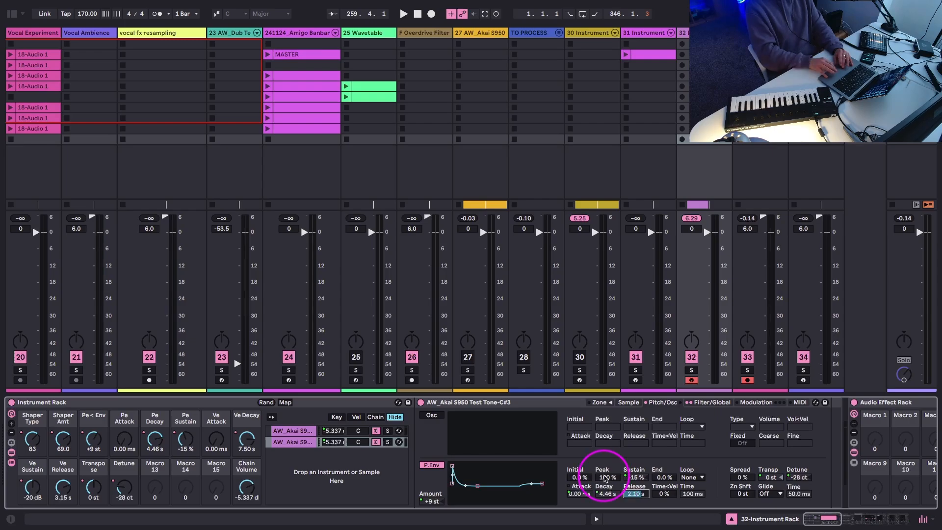
# Map the pitch envelope's End value in both chains' Samplers to the Pe Sustain macro (Macro 6)
pyautogui.rightClick(662, 477)
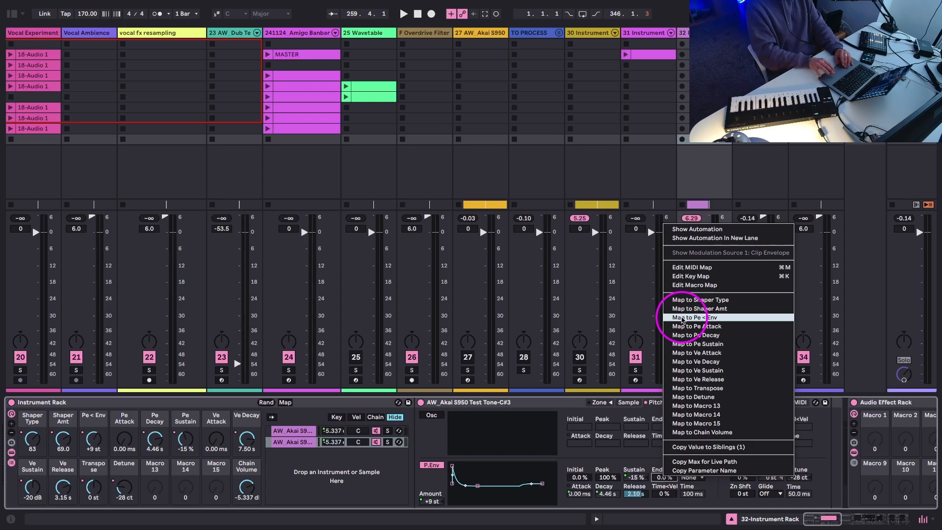
pyautogui.click(689, 345)
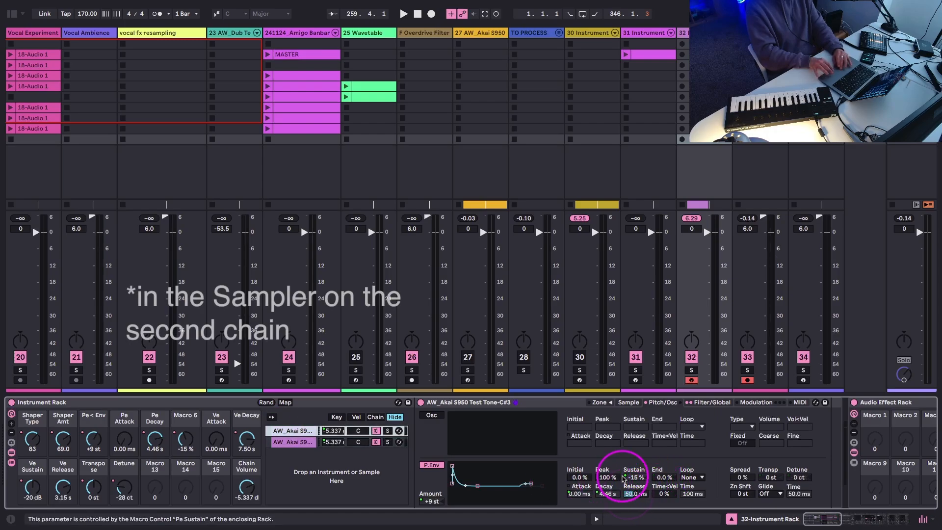
pyautogui.rightClick(663, 477)
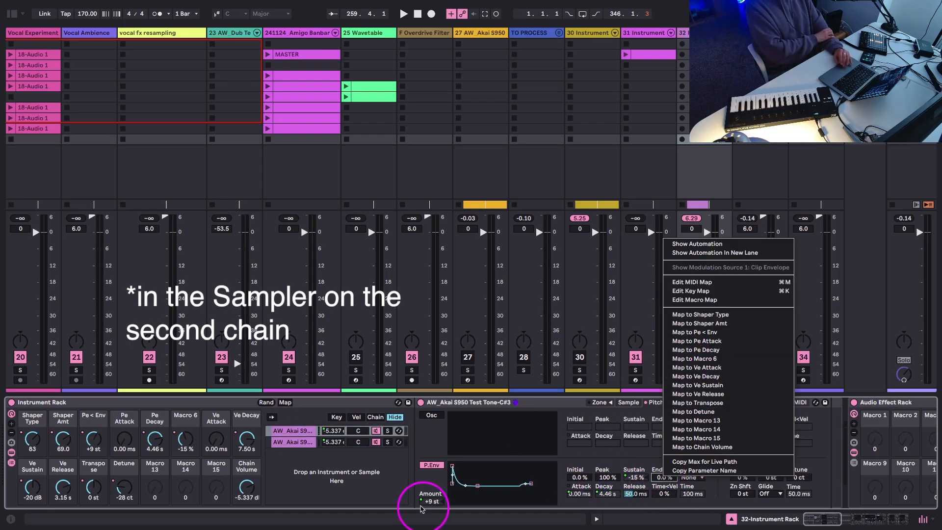
pyautogui.click(691, 358)
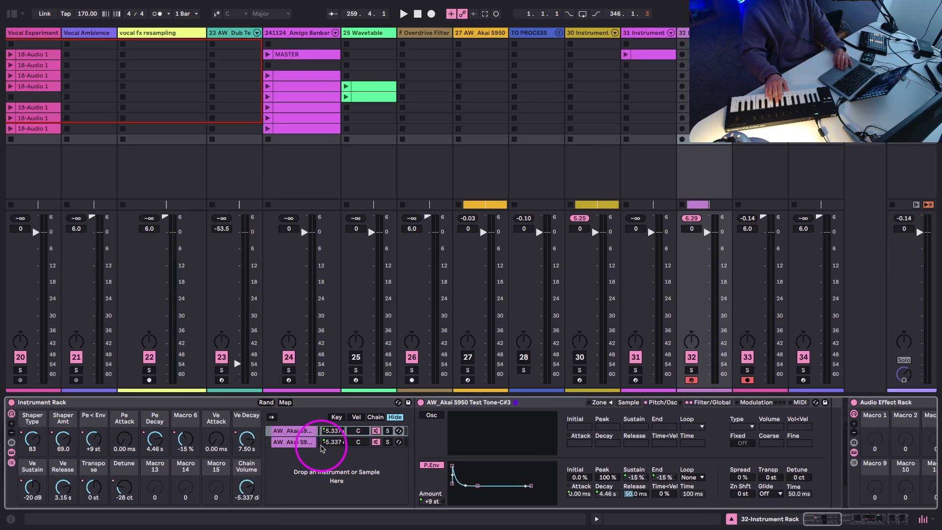
# Set the Shaper Amt macro to 24.0 and the Amp model to Rock, and switch to the Arrangement view
pyautogui.moveTo(67, 434); pyautogui.dragTo(67, 439)
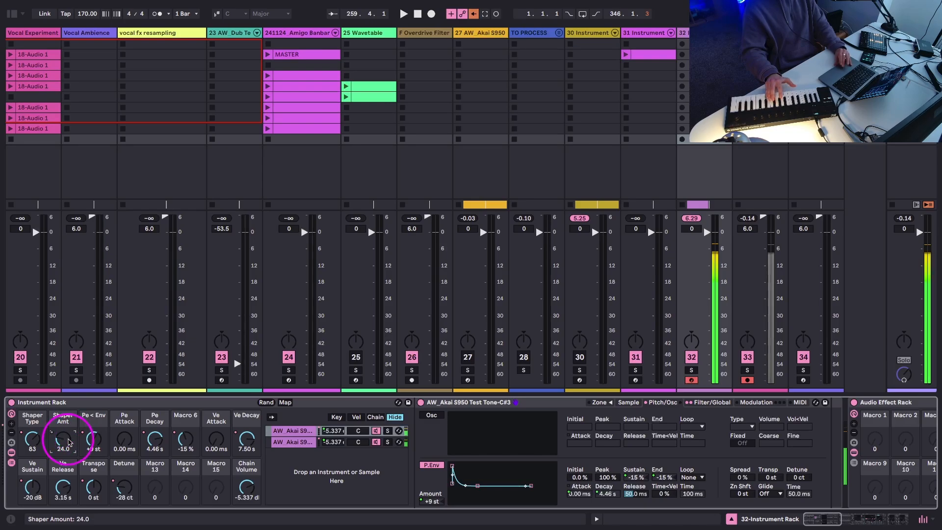
pyautogui.hscroll(10, 319, 441)
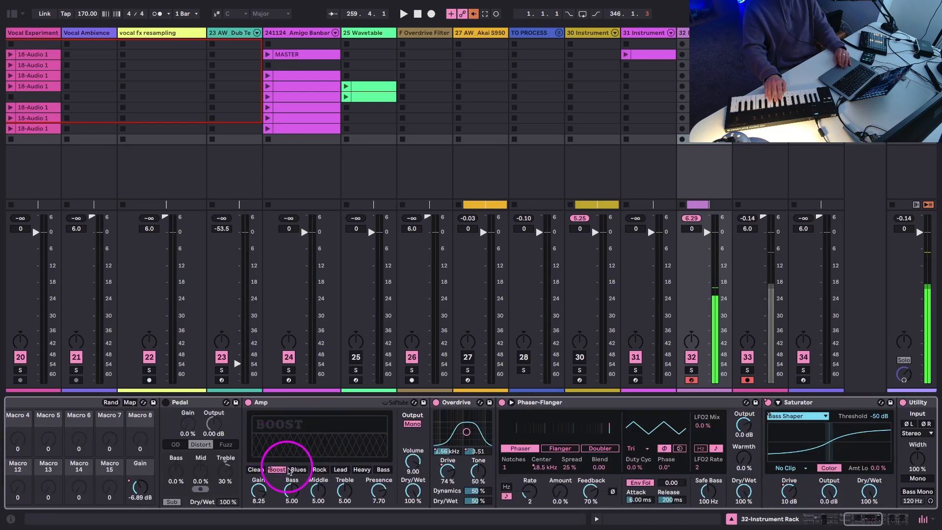
pyautogui.click(320, 469)
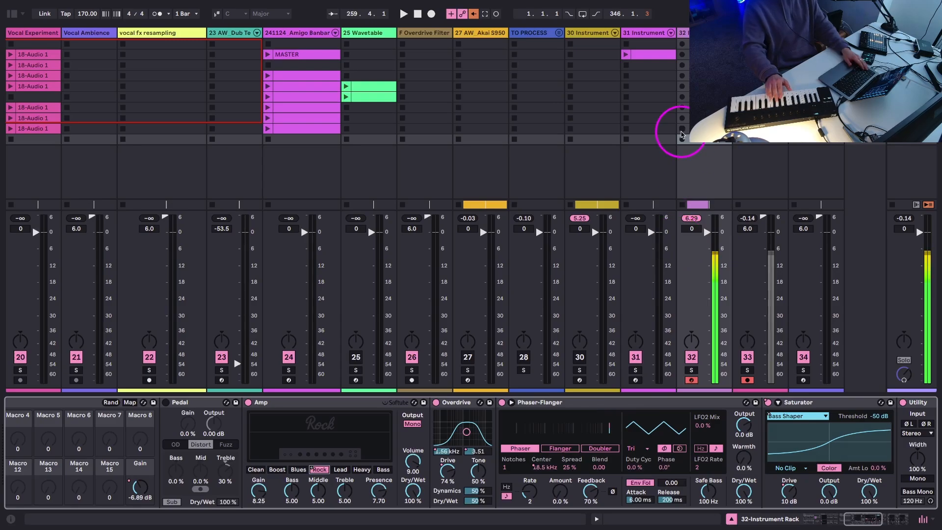
pyautogui.press('Tab')
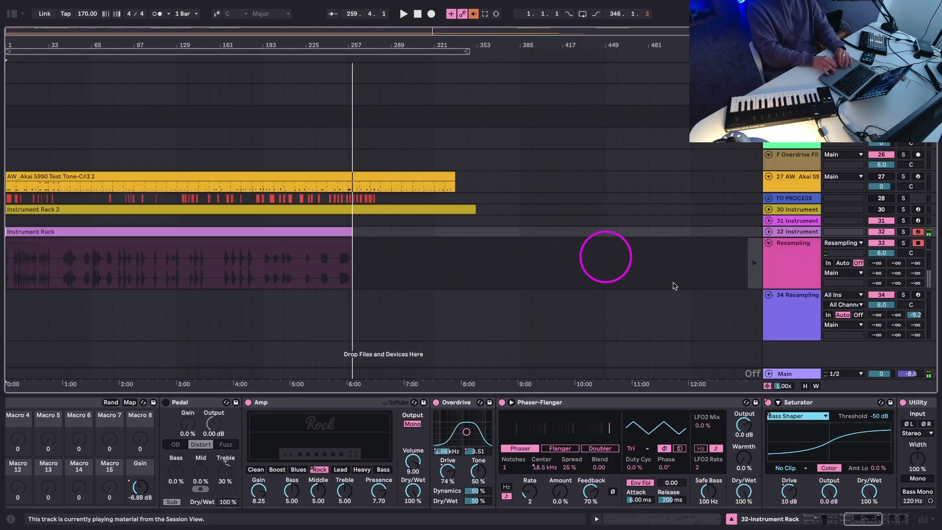
# Start recording on the Resampling track and show the 32-Instrument Rack track's devices in the Session view
pyautogui.click(793, 267)
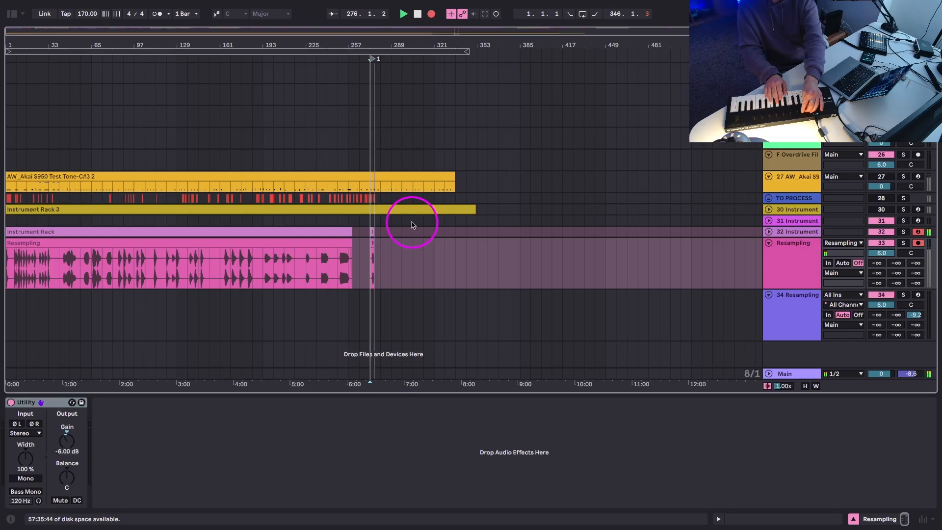
pyautogui.press('Tab')
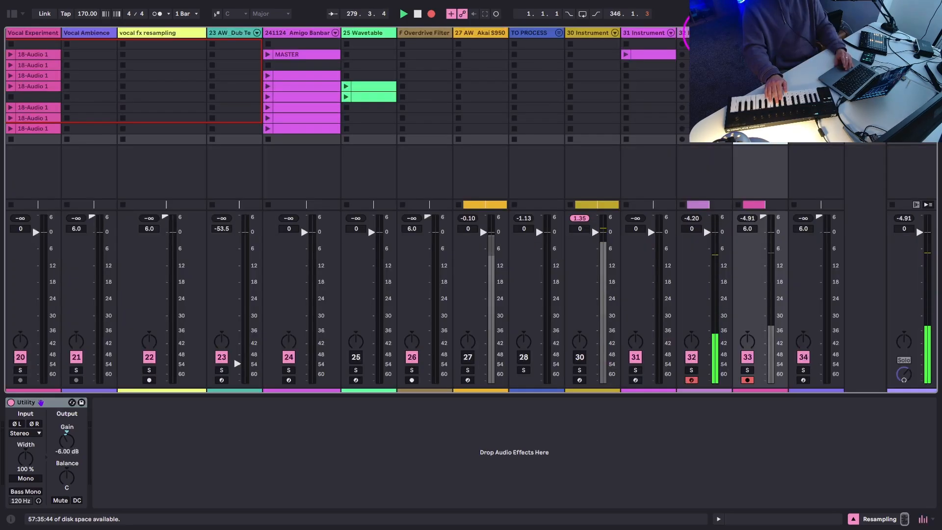
pyautogui.click(704, 33)
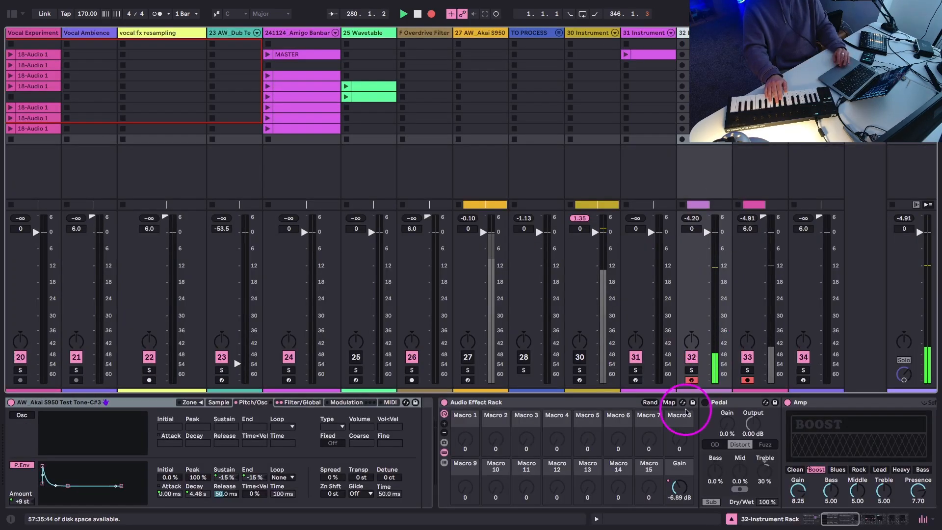
# Set the Amp model to Rock and raise the Phaser-Flanger's Feedback to 86 %
pyautogui.hscroll(10, 685, 411)
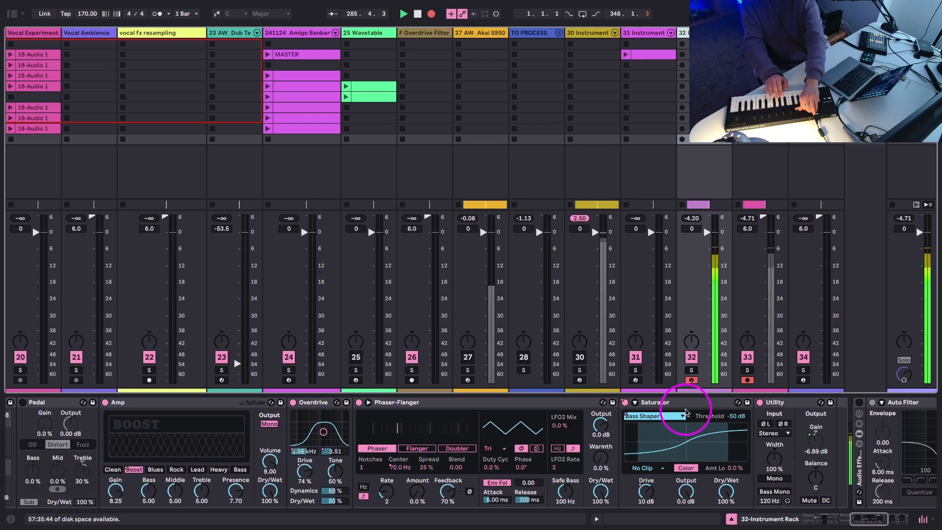
pyautogui.hscroll(-10, 608, 409)
pyautogui.hscroll(8, 606, 407)
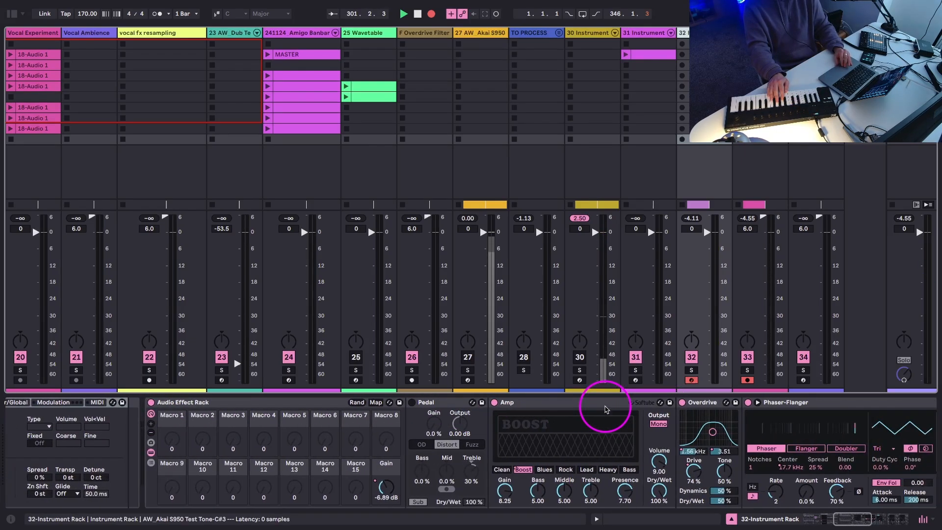
pyautogui.click(566, 470)
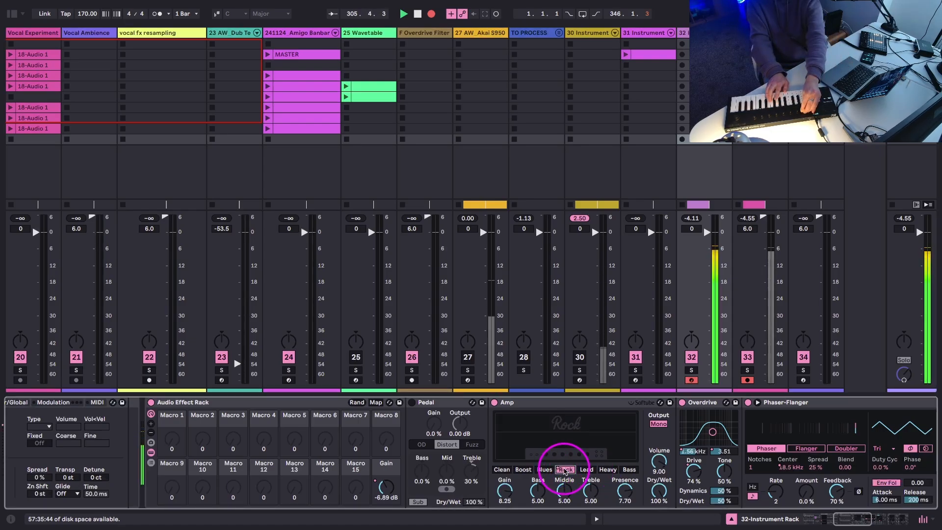
pyautogui.hscroll(8, 565, 470)
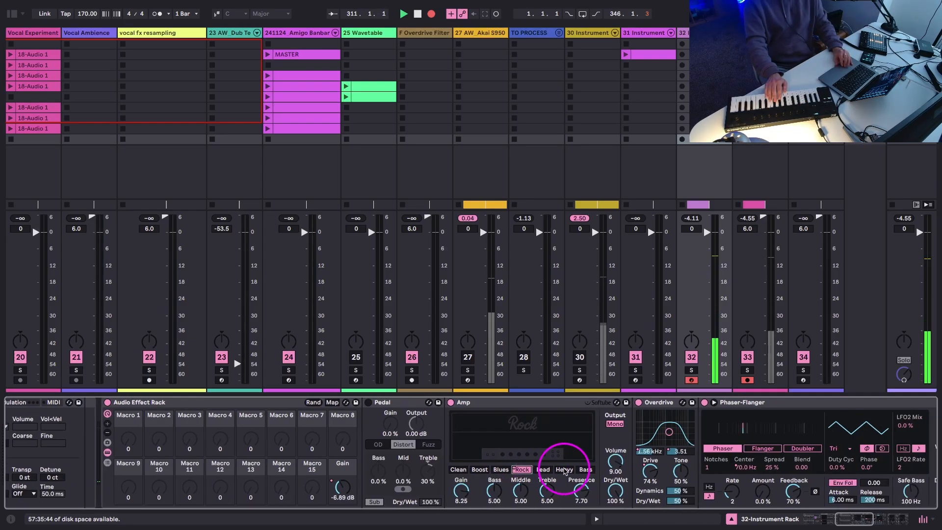
pyautogui.hscroll(6, 565, 471)
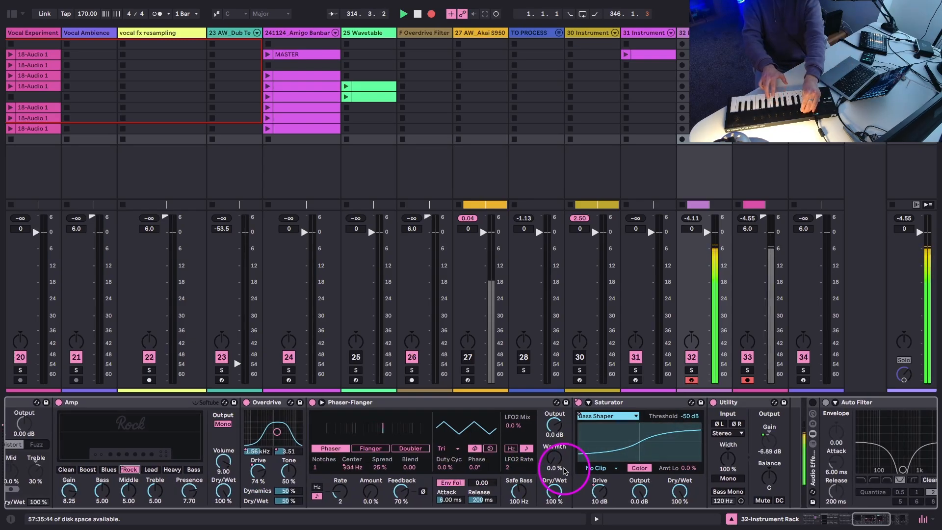
pyautogui.moveTo(401, 492); pyautogui.dragTo(401, 491)
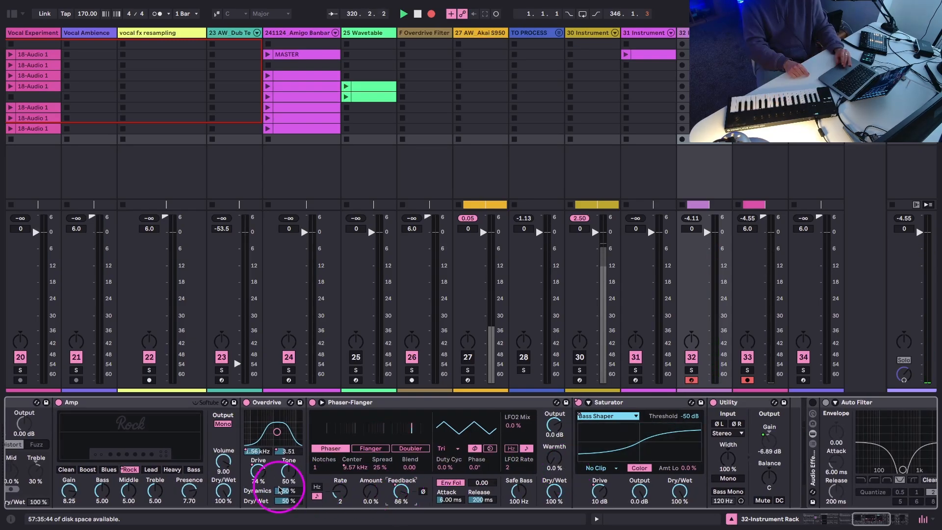
# Set the Overdrive's Dry/Wet to 100 %, Tone to 67 % and Dynamics to 31 %, and switch the Saturator to Hard Curve
pyautogui.moveTo(283, 500)
pyautogui.mouseDown()
pyautogui.moveTo(289, 470)
pyautogui.moveTo(290, 493)
pyautogui.mouseUp()
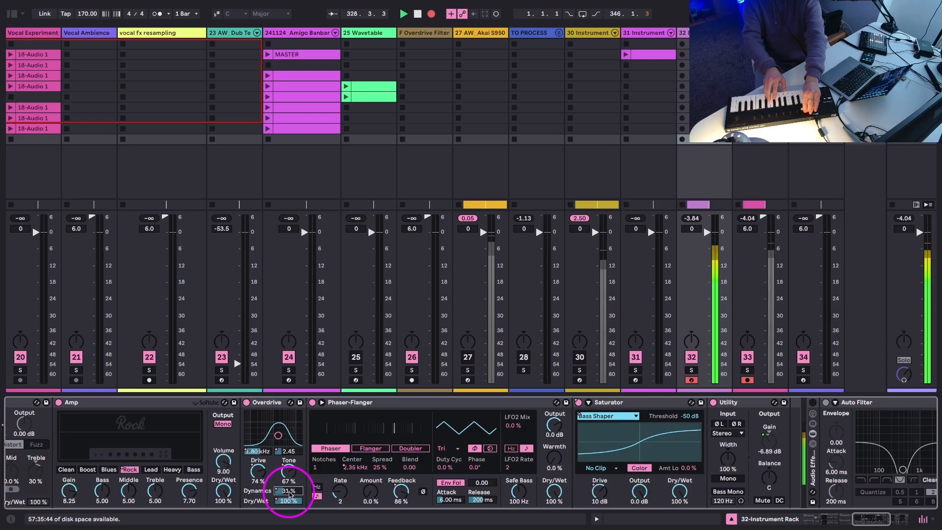
pyautogui.moveTo(277, 435); pyautogui.dragTo(268, 437)
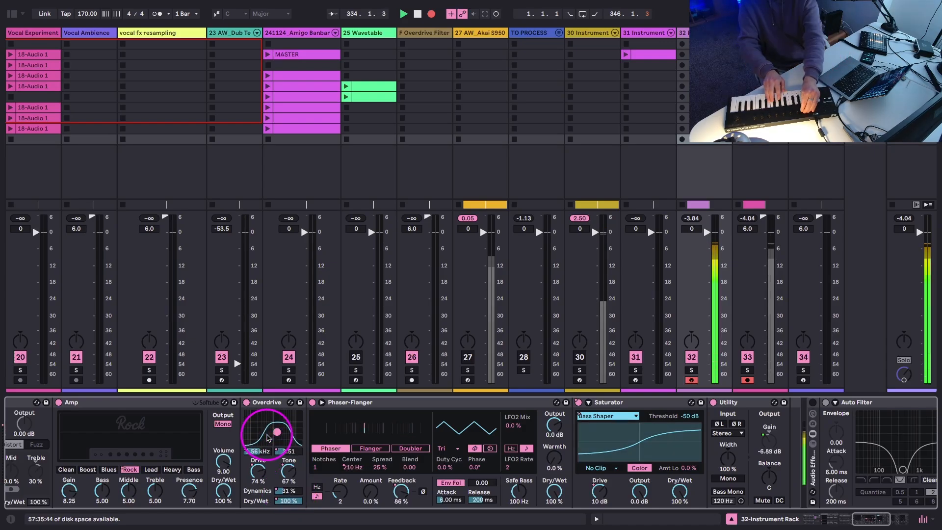
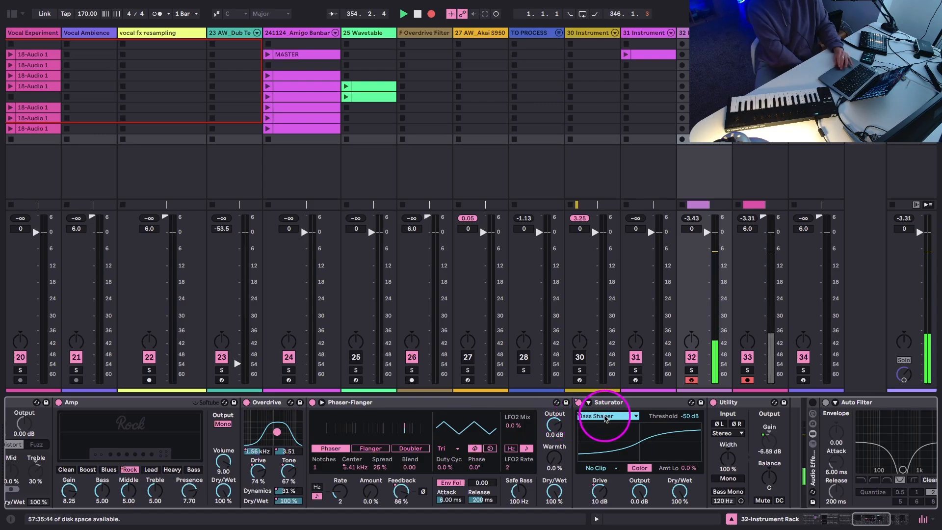
pyautogui.click(606, 417)
pyautogui.click(595, 461)
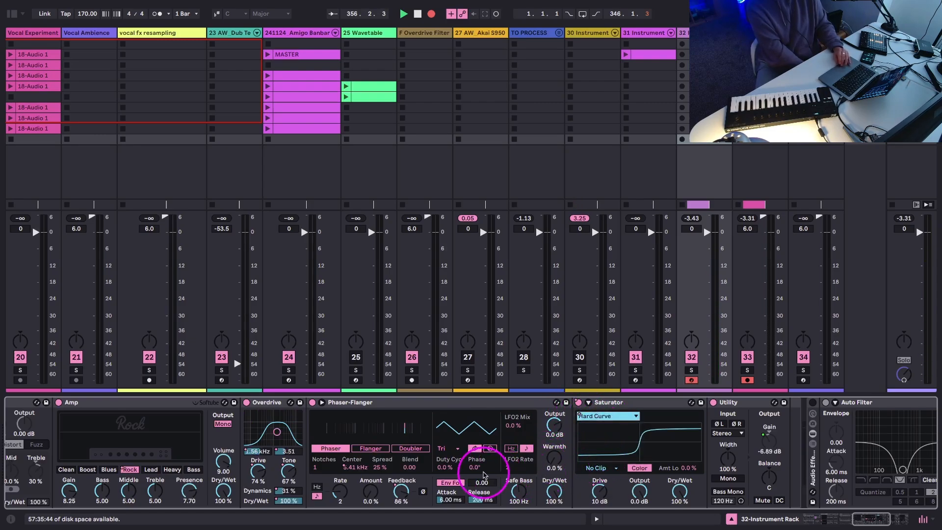
# Sweep the Overdrive's filter band from about 344 Hz to 685 Hz and switch the Saturator to Sinoid Fold
pyautogui.moveTo(249, 443); pyautogui.dragTo(264, 438)
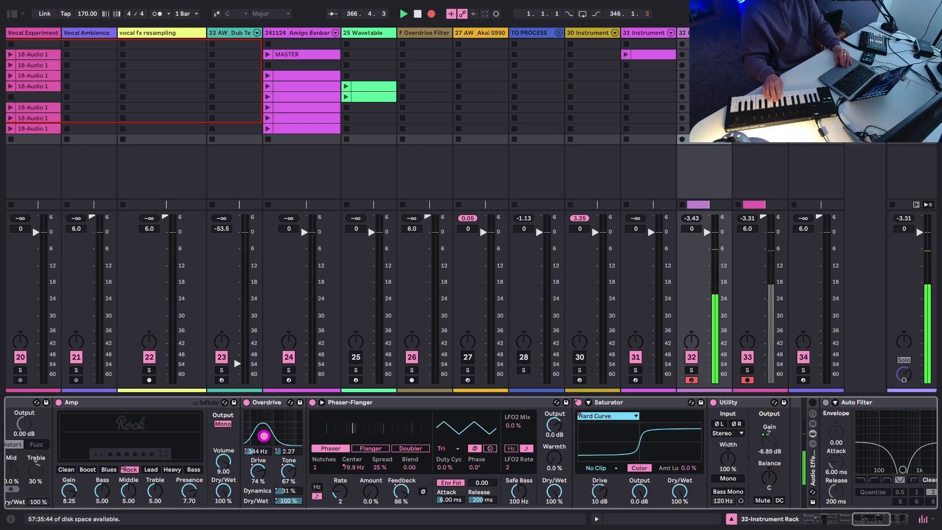
pyautogui.moveTo(264, 437); pyautogui.dragTo(278, 439)
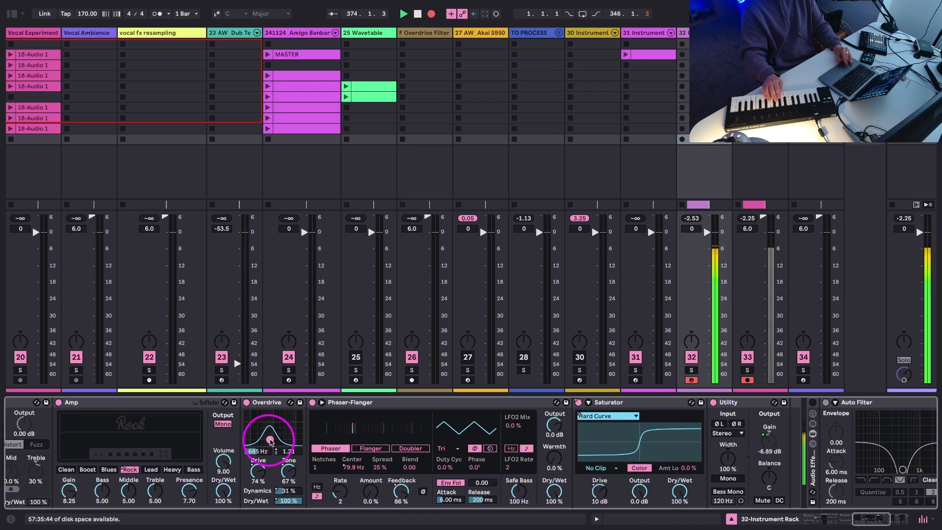
pyautogui.click(596, 416)
pyautogui.click(588, 471)
# Switch the Saturator to Soft Sine and the Amp model to Bass, with the Amp's Gain at 5.00
pyautogui.click(596, 416)
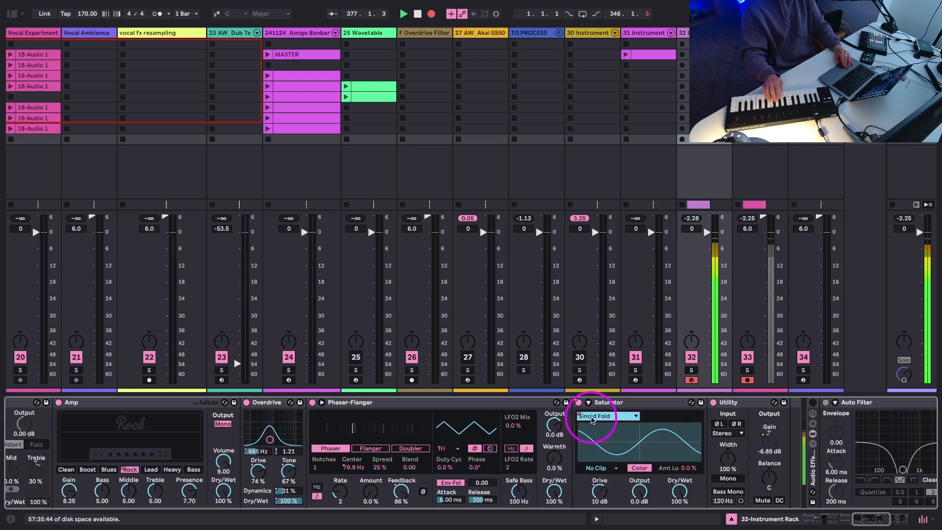
pyautogui.click(595, 478)
pyautogui.hscroll(-5, 411, 471)
pyautogui.click(414, 470)
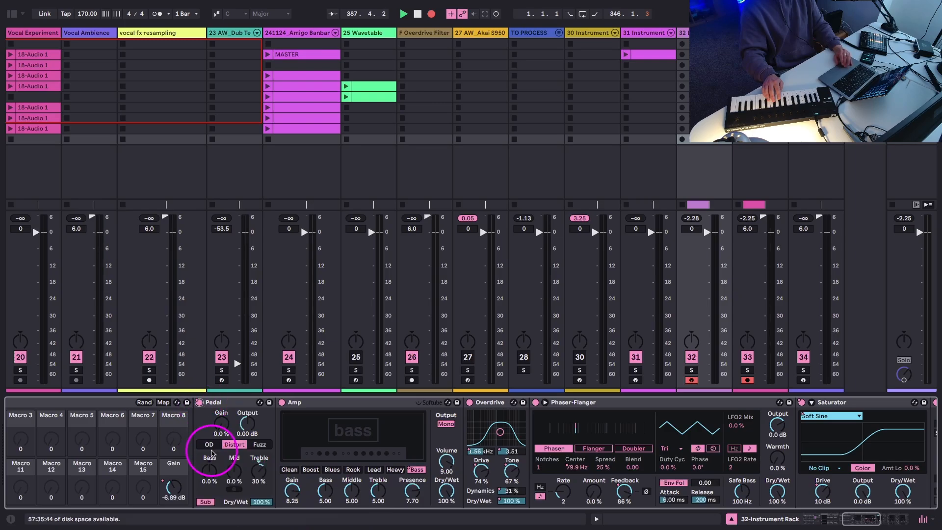
pyautogui.hscroll(-10, 275, 452)
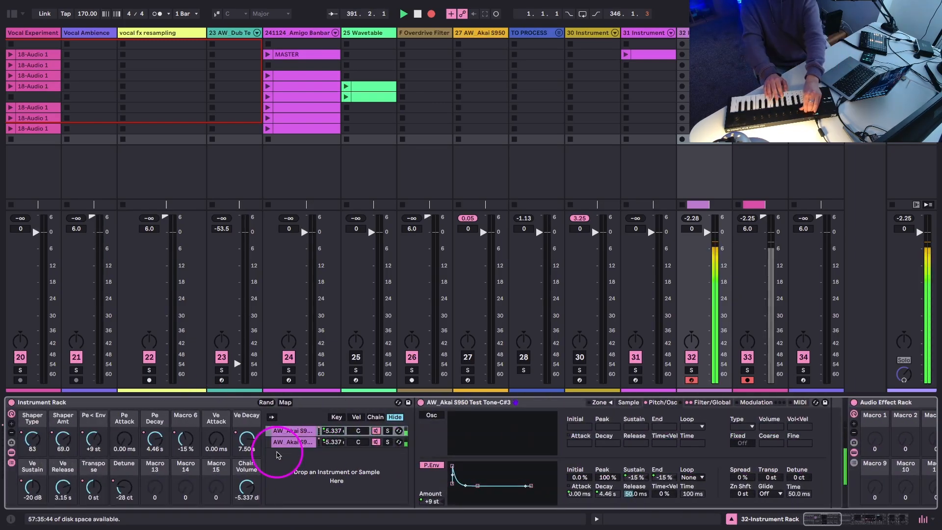
pyautogui.hscroll(10, 277, 454)
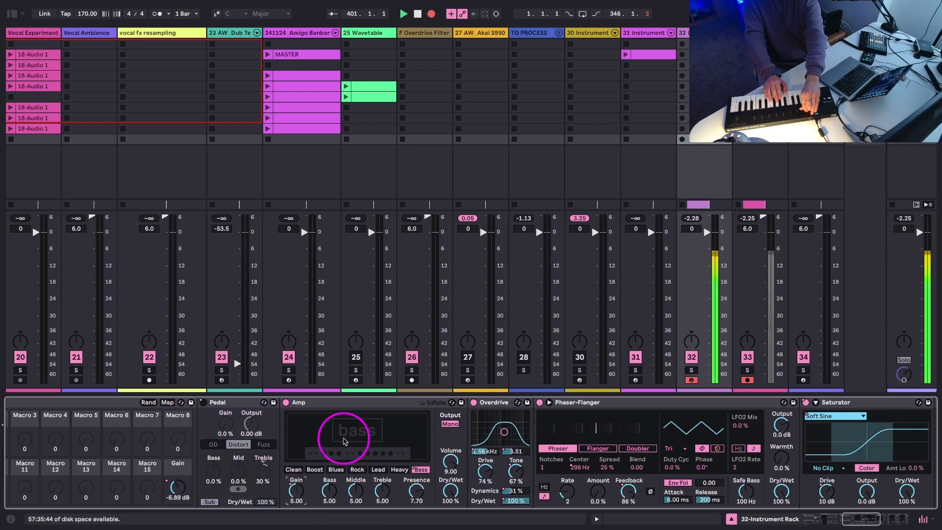
# Switch the Saturator to Bass Shaper and lower its Dry/Wet to 31 %
pyautogui.hscroll(5, 345, 441)
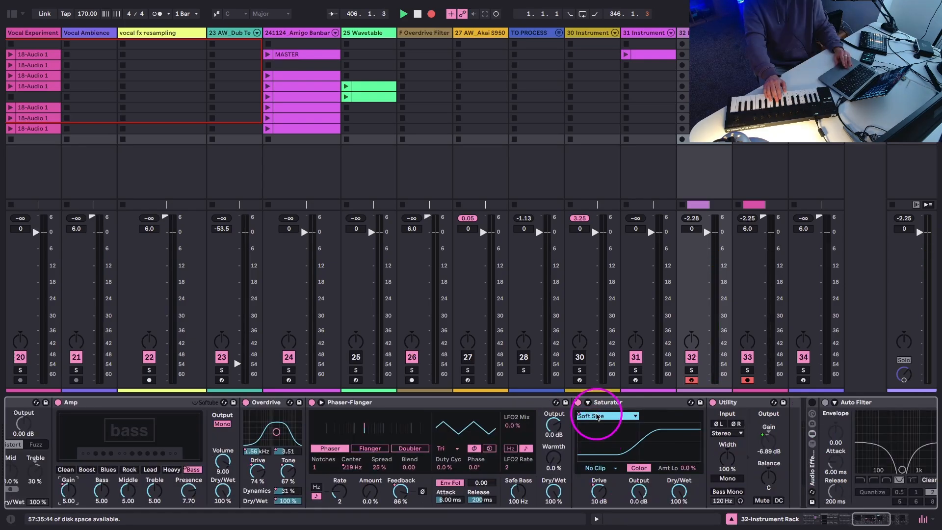
pyautogui.click(607, 415)
pyautogui.click(596, 437)
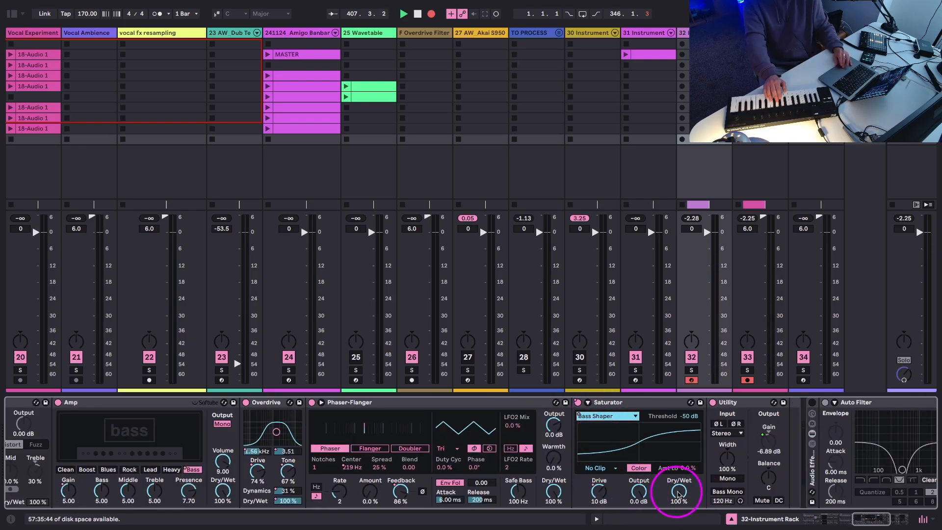
pyautogui.moveTo(679, 492); pyautogui.dragTo(678, 492)
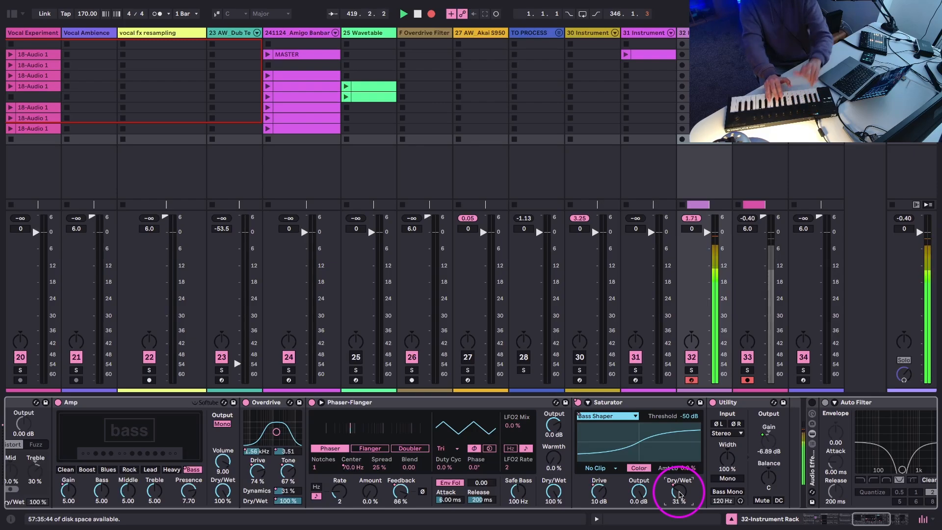
# Set the Amp's Gain to 8.02 and the Overdrive's Dry/Wet to 50 %, and dip the Phaser-Flanger's Output before resetting it to 0.0 dB
pyautogui.moveTo(65, 494); pyautogui.dragTo(67, 491)
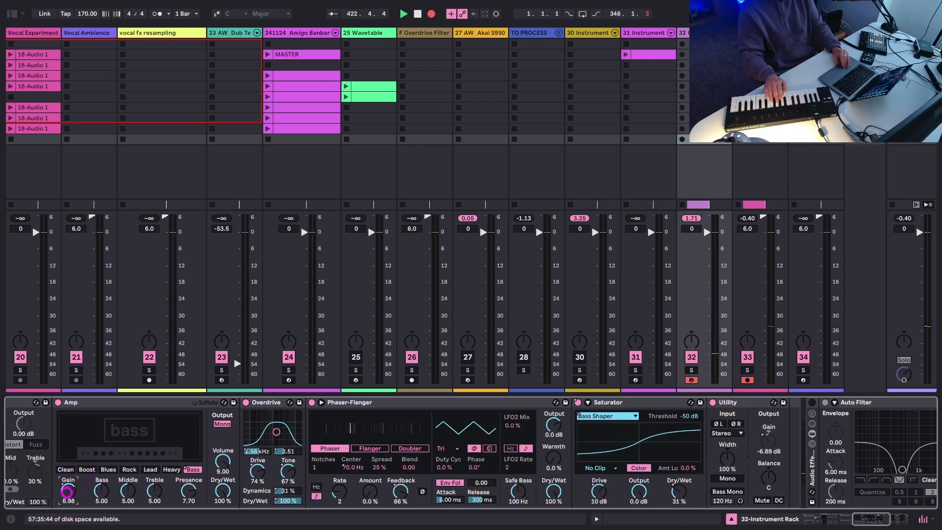
pyautogui.doubleClick(284, 501)
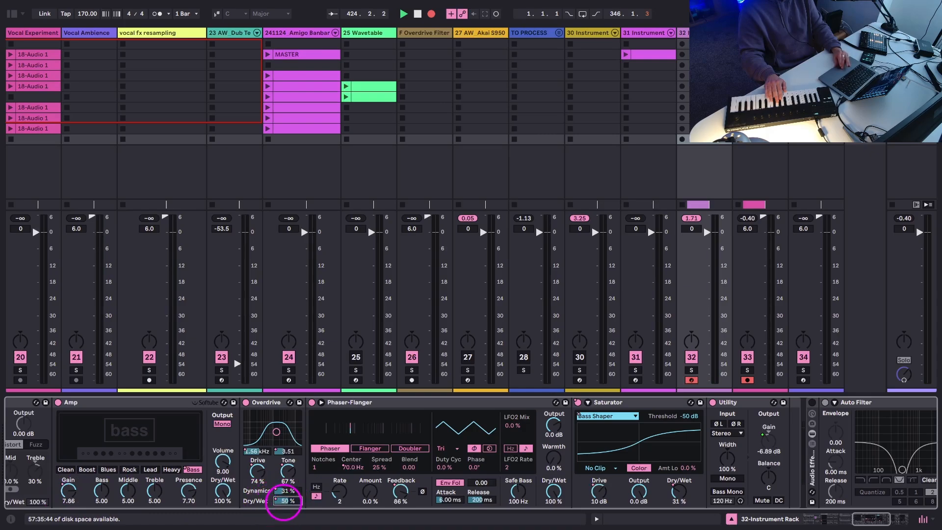
pyautogui.click(67, 489)
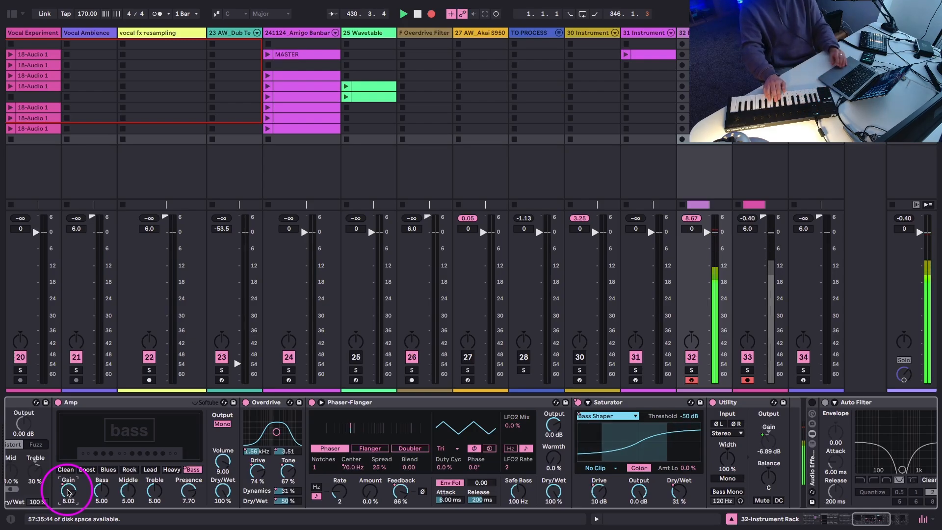
pyautogui.moveTo(553, 425); pyautogui.dragTo(555, 441)
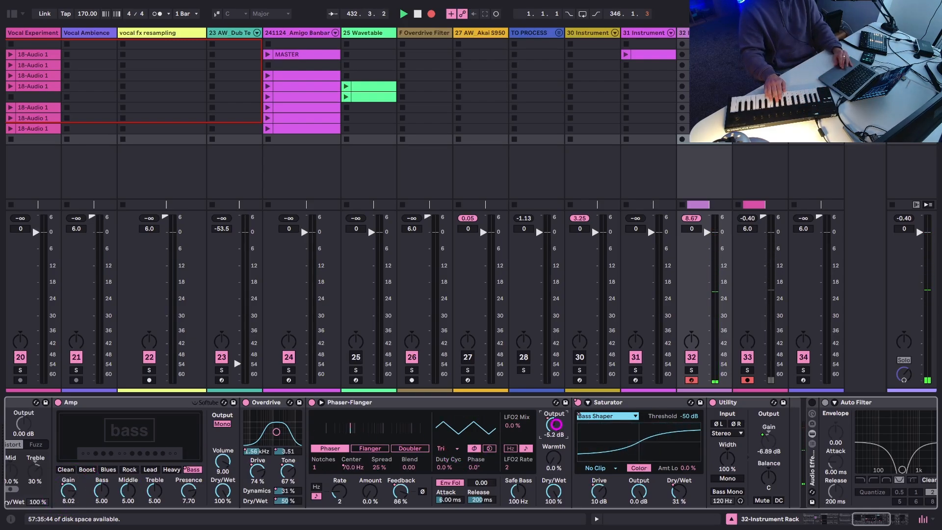
pyautogui.doubleClick(557, 427)
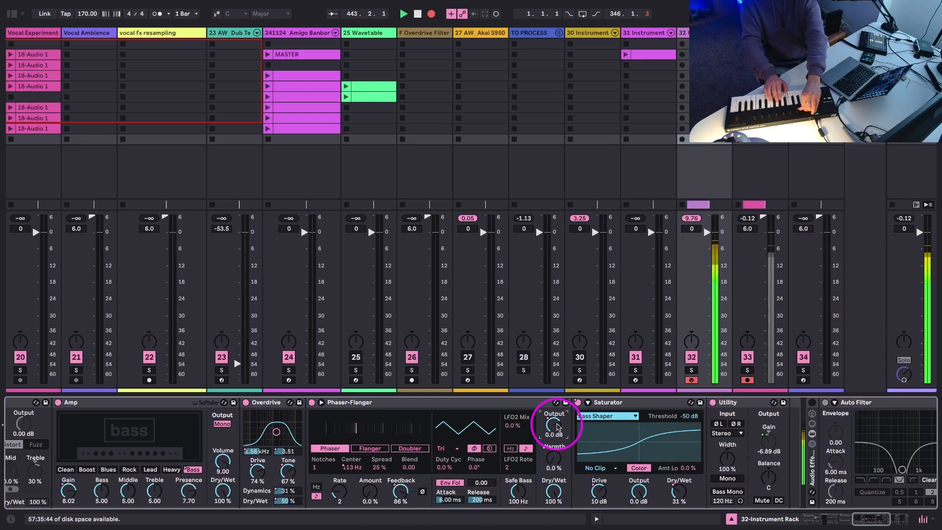
# Set the Phaser-Flanger's Spread to 40 %, lower its Feedback, and switch the Saturator to Medium Curve at 100 % Dry/Wet
pyautogui.hscroll(-5, 227, 446)
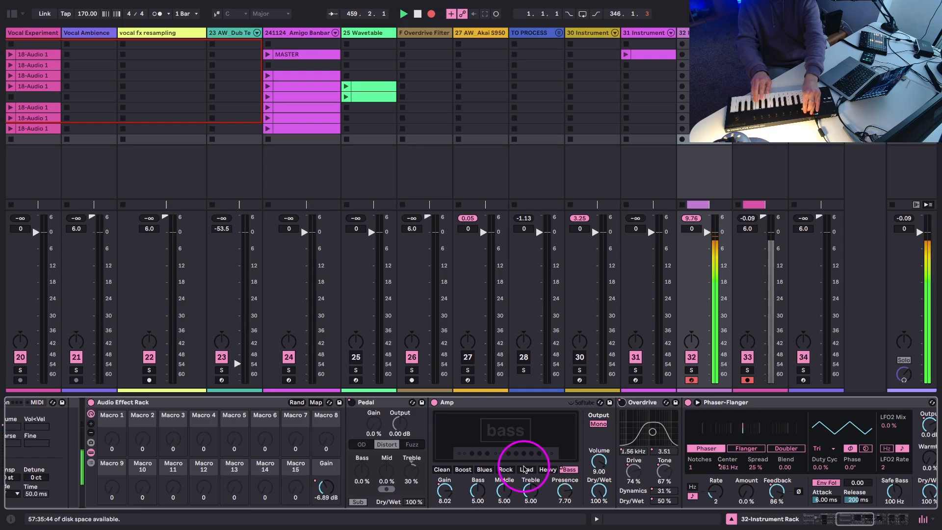
pyautogui.moveTo(753, 468); pyautogui.dragTo(753, 472)
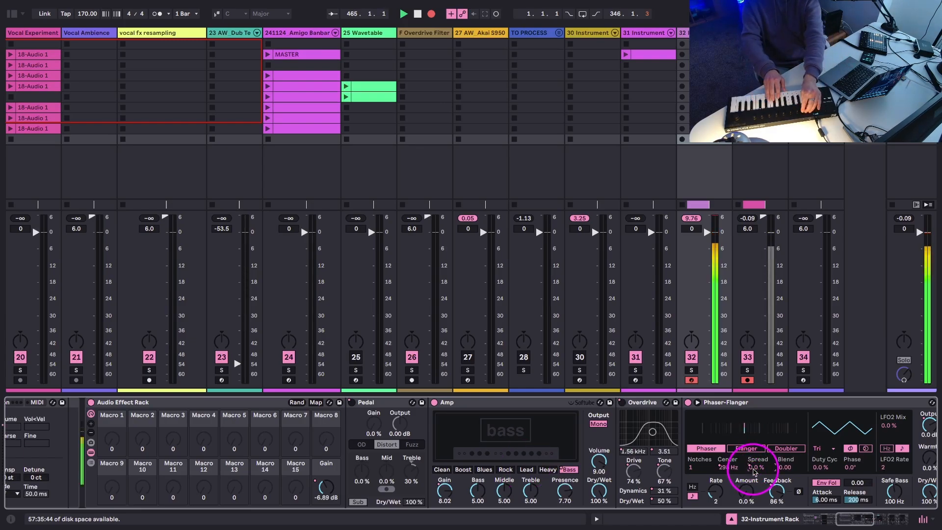
pyautogui.moveTo(754, 472); pyautogui.dragTo(753, 467)
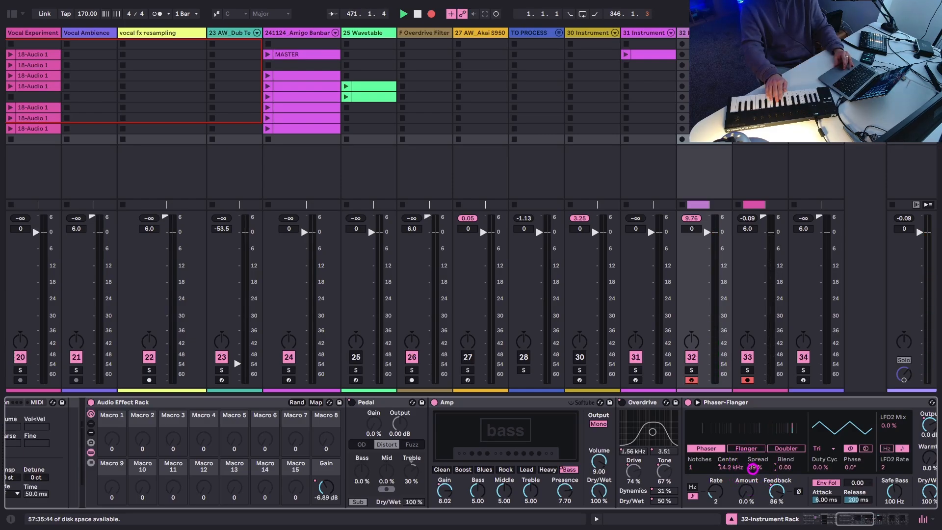
pyautogui.moveTo(754, 469); pyautogui.dragTo(754, 467)
pyautogui.moveTo(777, 496); pyautogui.dragTo(778, 495)
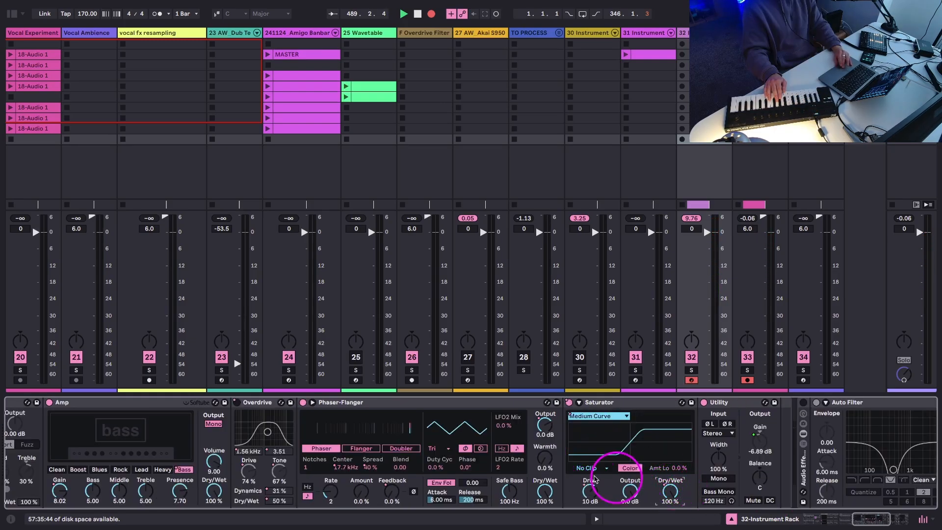
pyautogui.click(588, 490)
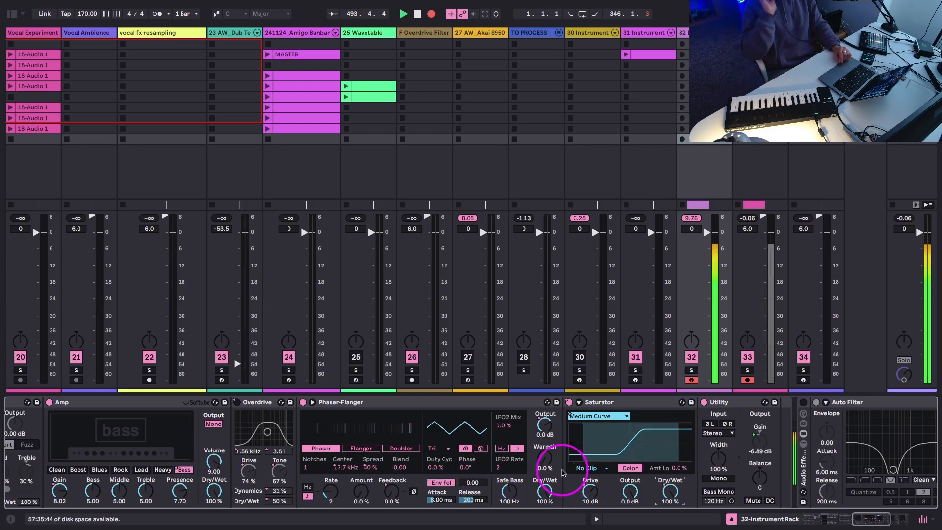
# Set the Instrument Rack's Transpose macro to +1 st, Detune to -28 ct and Pe Decay to 6.31 s
pyautogui.hscroll(-5, 567, 454)
pyautogui.hscroll(-5, 568, 454)
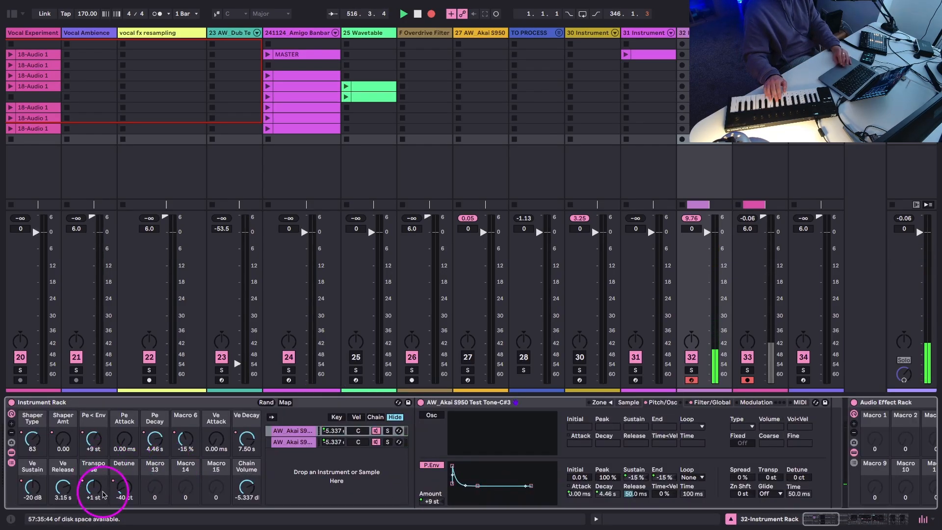
pyautogui.doubleClick(120, 488)
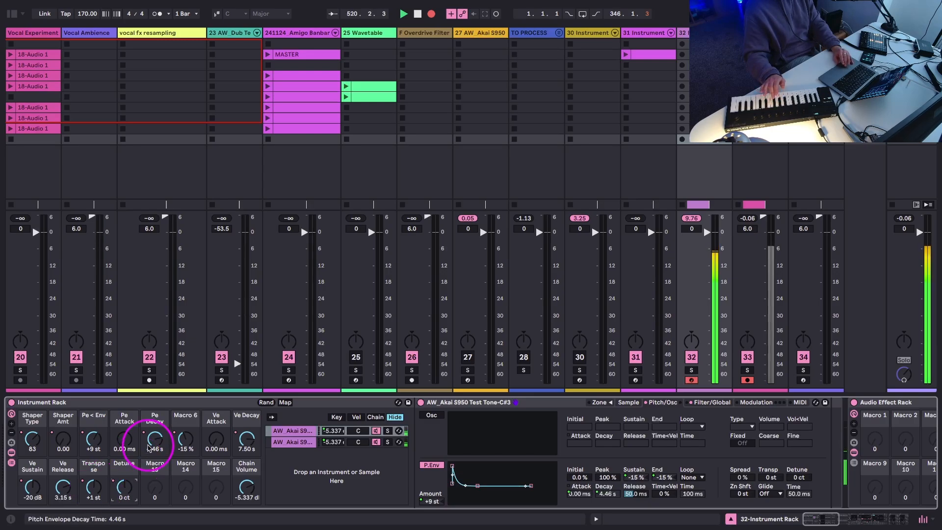
pyautogui.moveTo(123, 484); pyautogui.dragTo(123, 484)
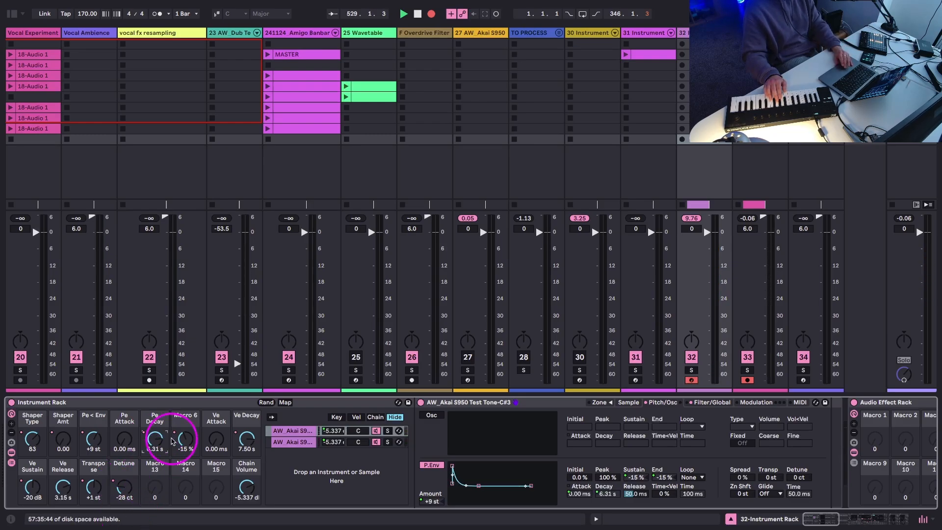
# Set the Instrument Rack's Macro 6 to -34 % and sweep the Detune macro through +26 ct
pyautogui.moveTo(187, 437); pyautogui.dragTo(187, 435)
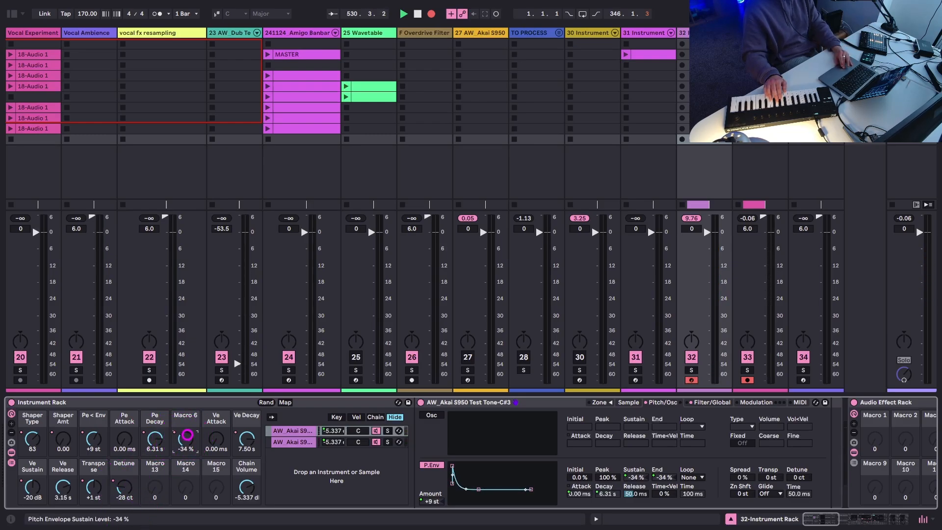
pyautogui.moveTo(123, 488); pyautogui.dragTo(122, 487)
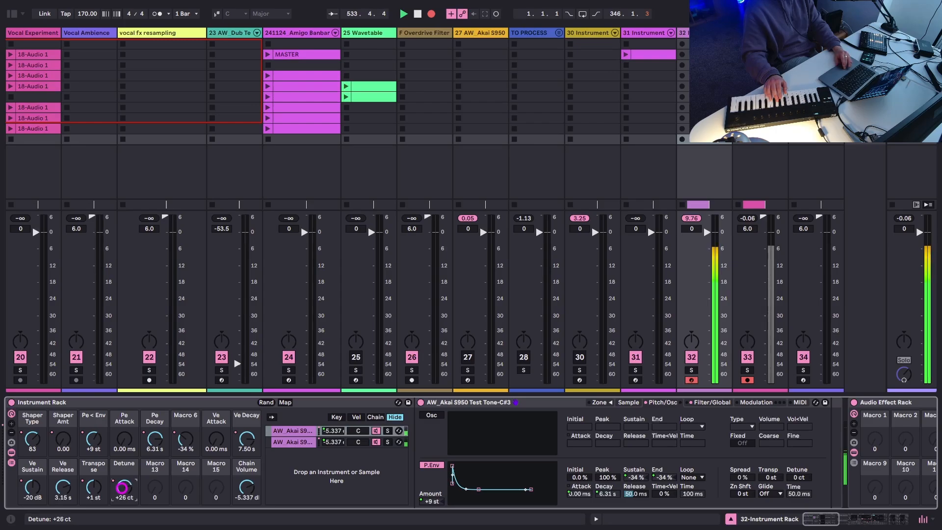
pyautogui.moveTo(122, 488); pyautogui.dragTo(121, 489)
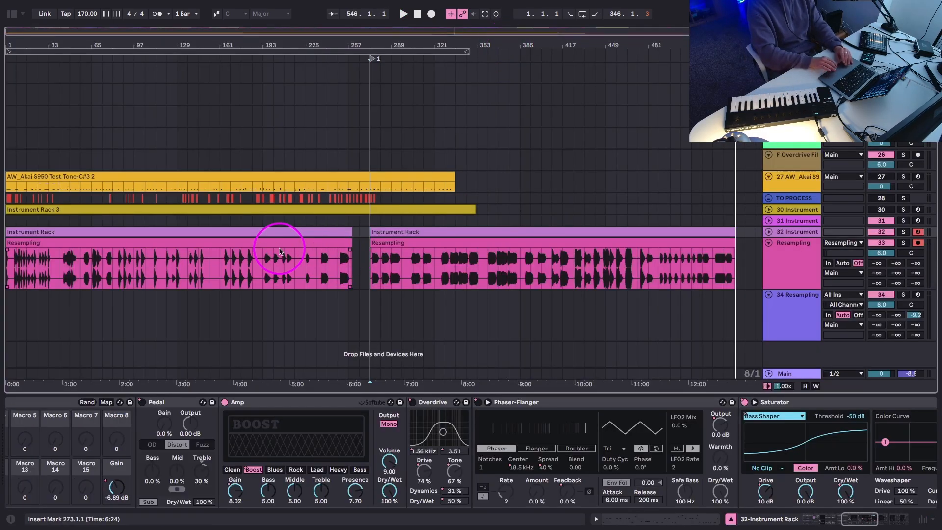
# Lower the Doubler Time of the Phaser-Flanger after the Utility to 21.6 ms, and show the device's full controls
pyautogui.hscroll(-5, 423, 439)
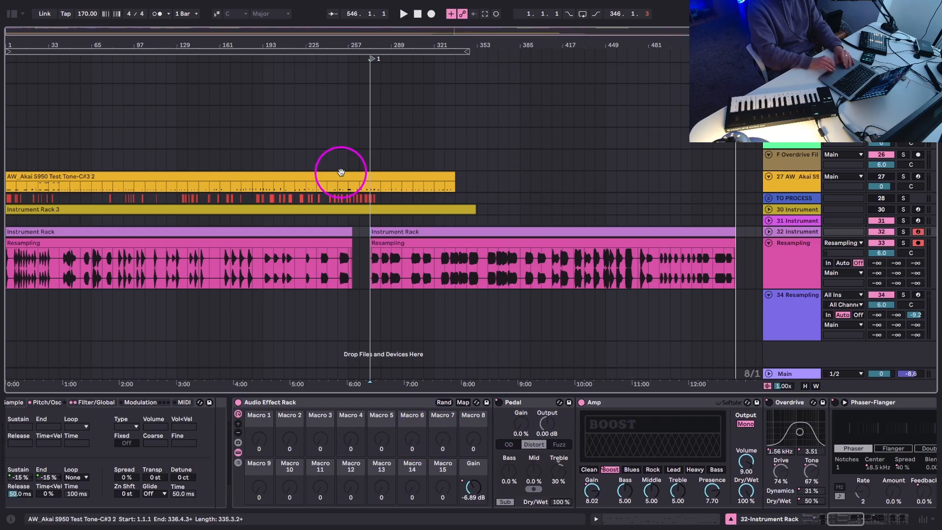
pyautogui.hscroll(10, 344, 441)
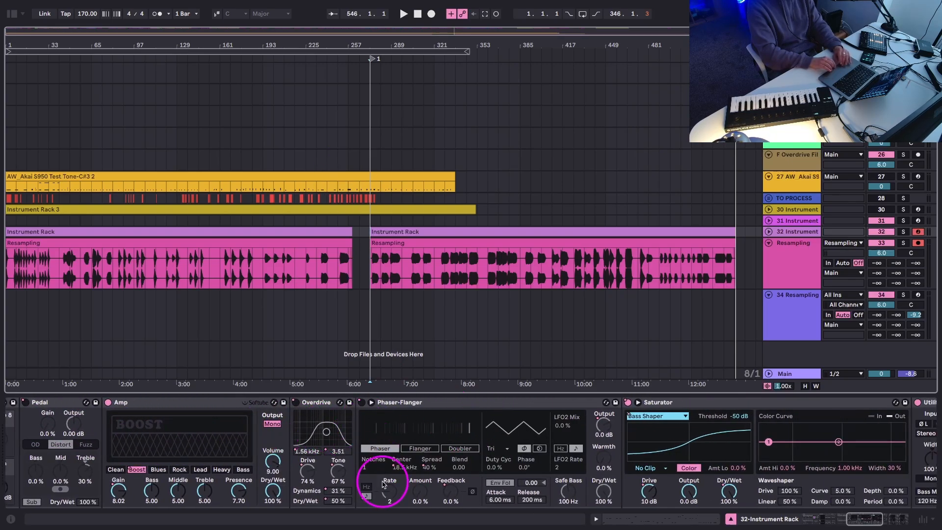
pyautogui.hscroll(-5, 358, 458)
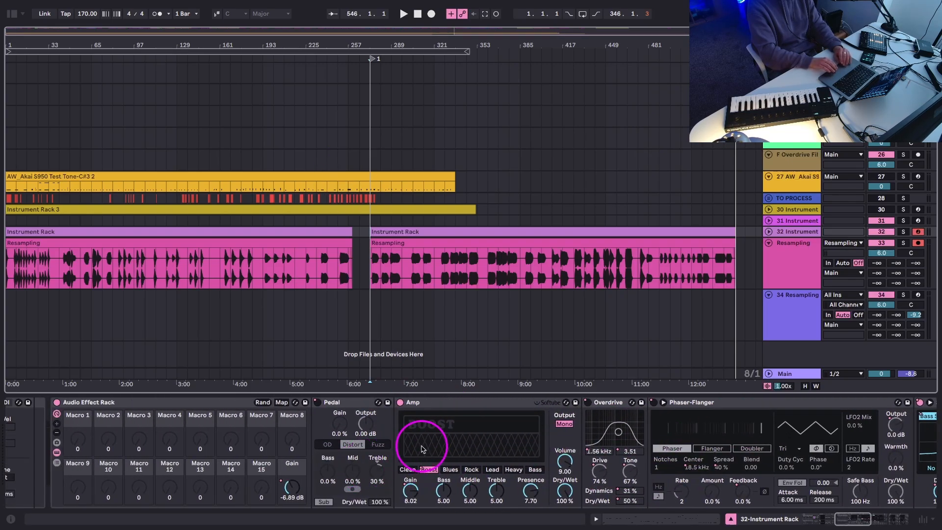
pyautogui.hscroll(5, 421, 447)
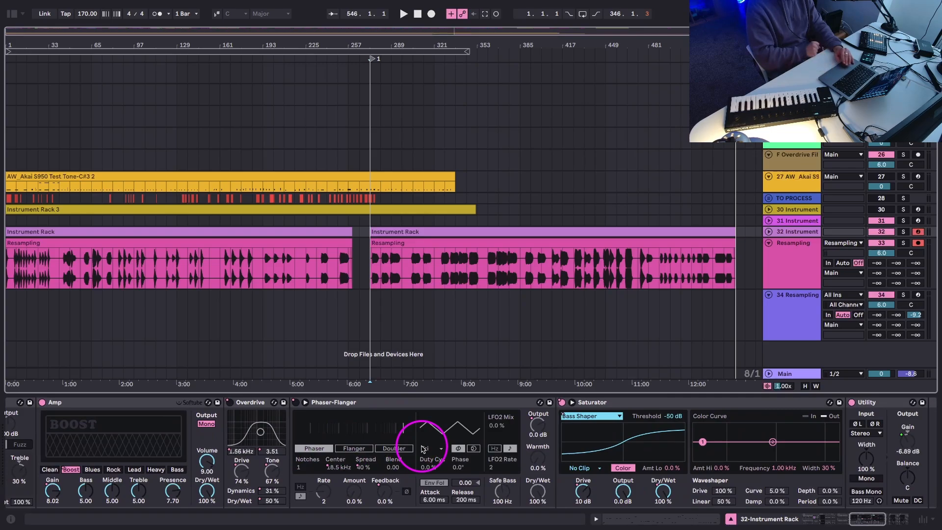
pyautogui.hscroll(8, 575, 427)
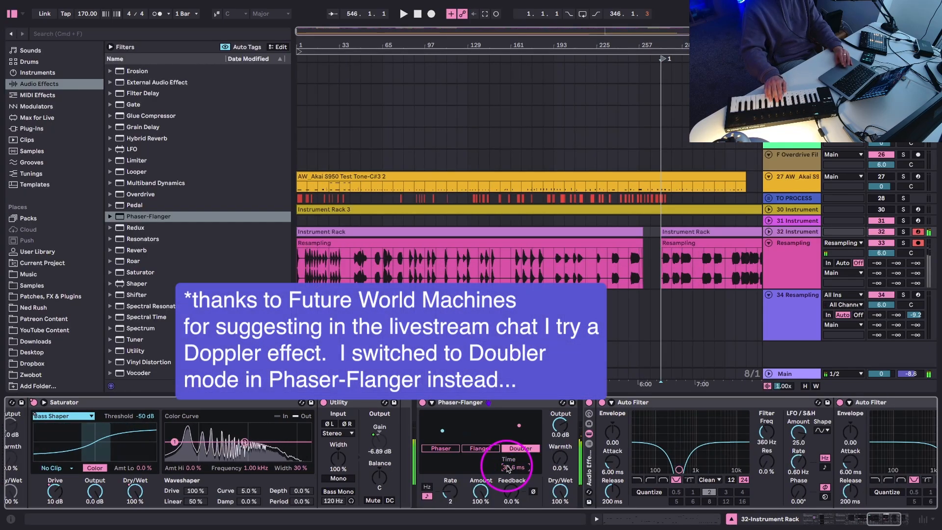
pyautogui.moveTo(507, 469); pyautogui.dragTo(507, 466)
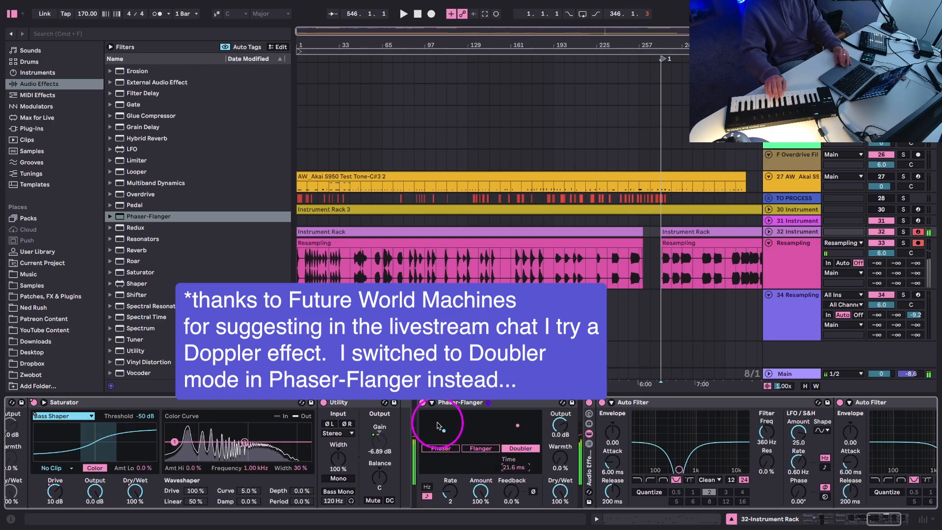
pyautogui.click(432, 402)
pyautogui.click(586, 465)
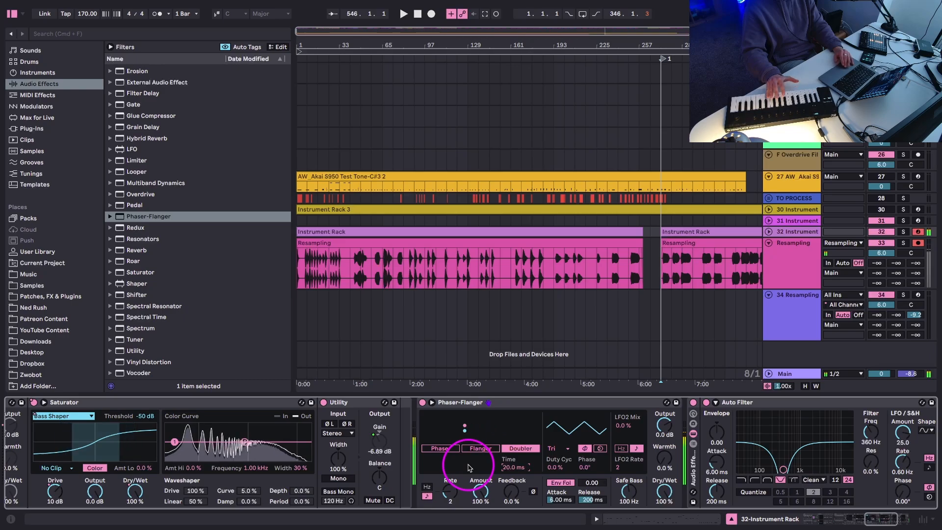
# Try the Doubler Time at 55.6 ms and 200 ms, bypassing the Audio Effect Rack that holds the Auto Filters
pyautogui.hscroll(-5, 468, 467)
pyautogui.hscroll(4, 479, 449)
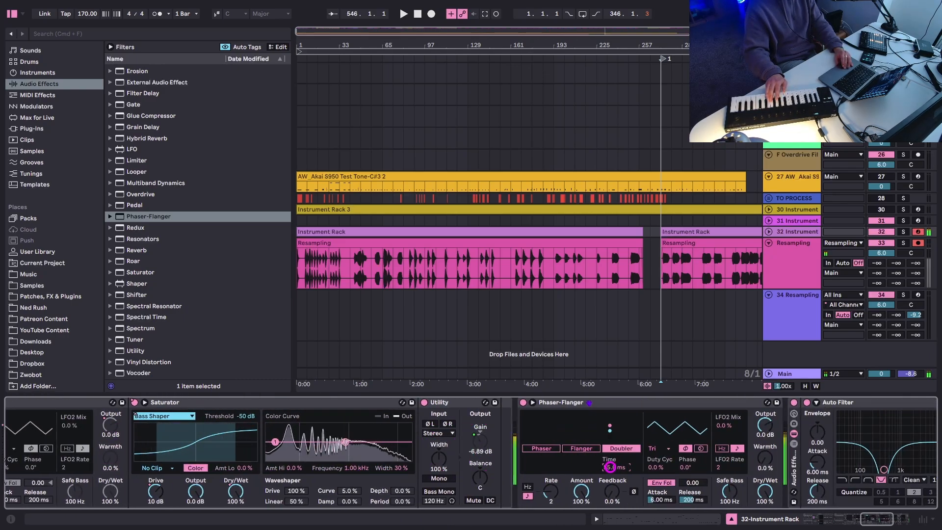
pyautogui.moveTo(610, 466); pyautogui.dragTo(610, 458)
pyautogui.hscroll(4, 798, 402)
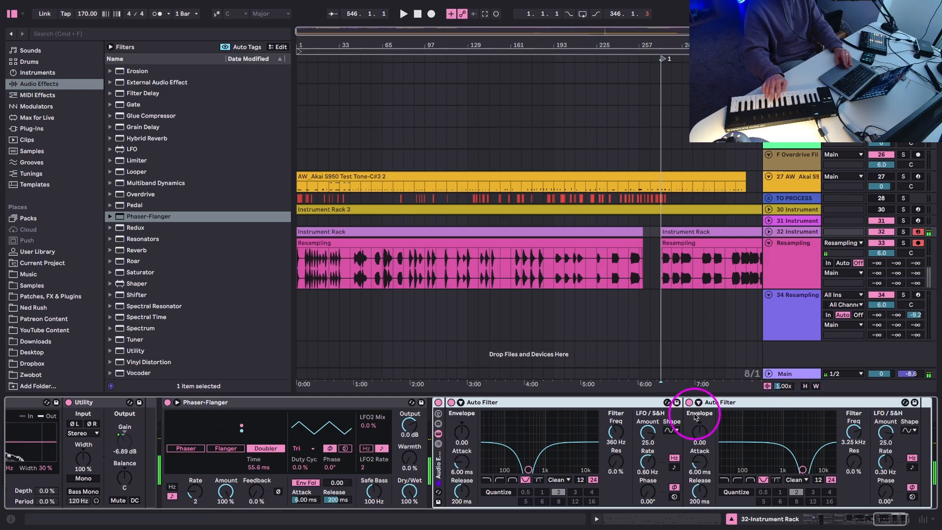
pyautogui.click(438, 403)
pyautogui.moveTo(209, 466); pyautogui.dragTo(253, 467)
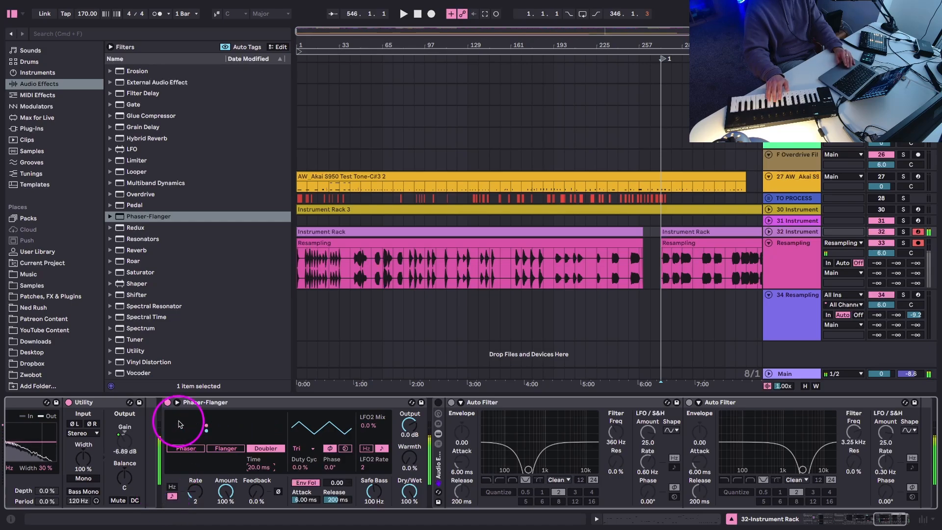
# Try the Doubler's Rate at 1 and 3 with Feedback at 30 %, and return Feedback to 0.0 %
pyautogui.moveTo(196, 497); pyautogui.dragTo(196, 494)
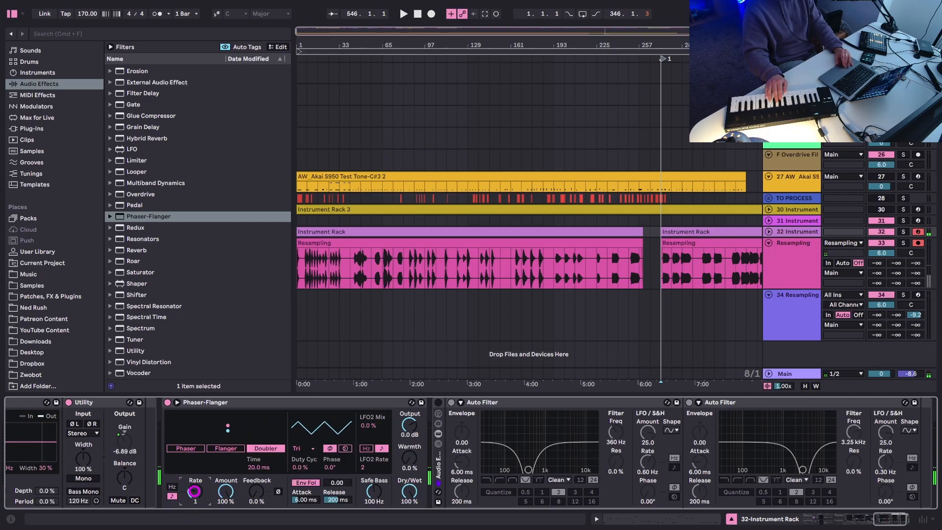
pyautogui.moveTo(195, 491); pyautogui.dragTo(195, 489)
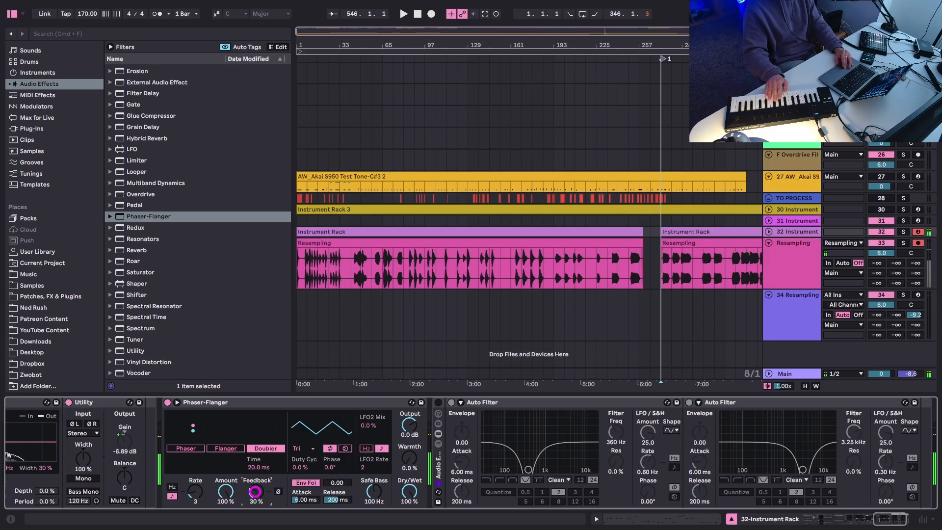
pyautogui.click(256, 493)
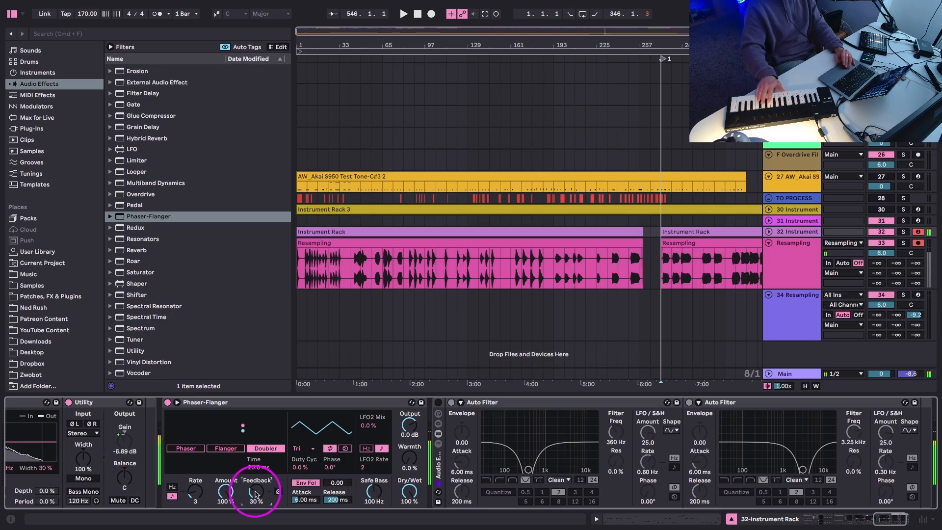
pyautogui.click(156, 423)
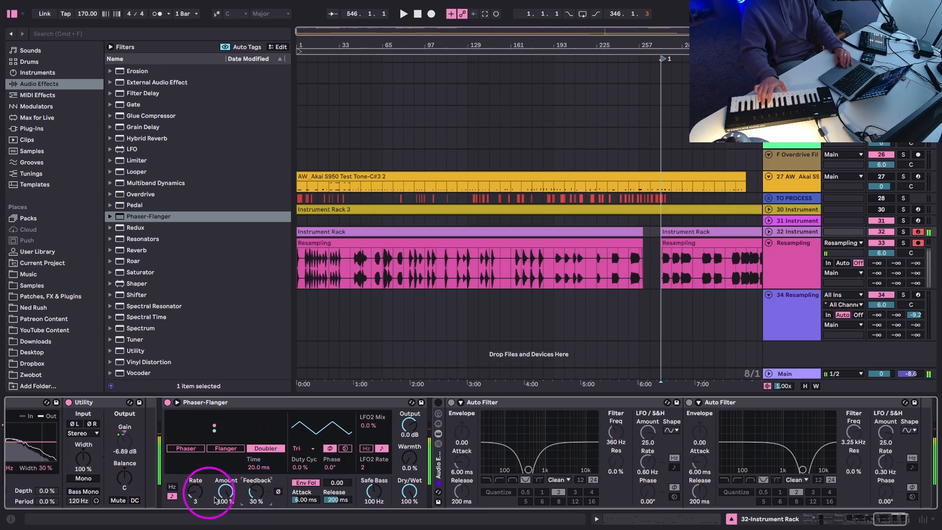
pyautogui.moveTo(251, 491); pyautogui.dragTo(250, 520)
# Try the Random S&H waveform for the Doubler's LFO with the Rate at 1/4
pyautogui.click(300, 449)
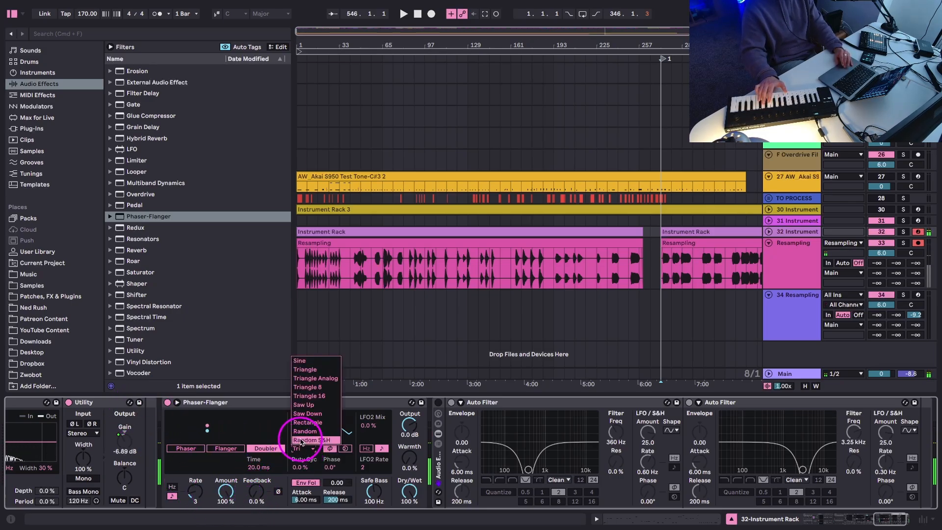
pyautogui.click(301, 440)
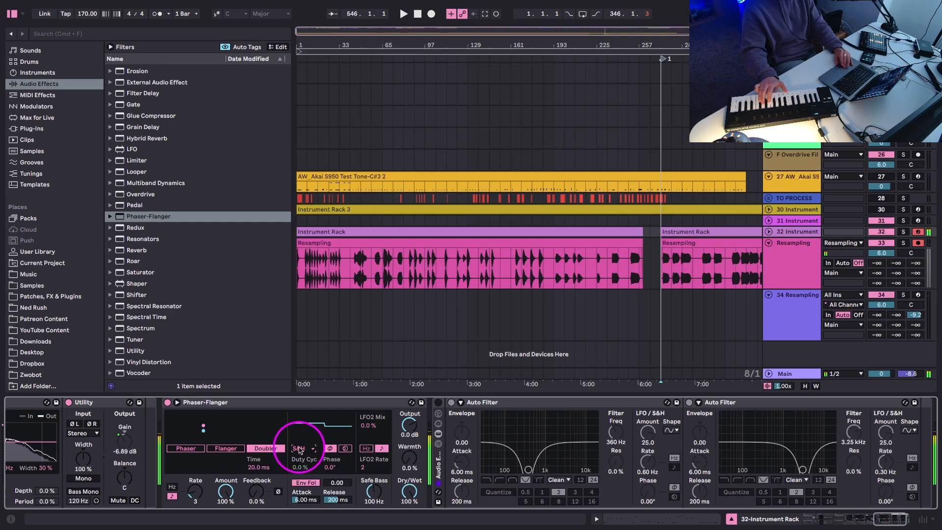
pyautogui.moveTo(191, 492); pyautogui.dragTo(191, 476)
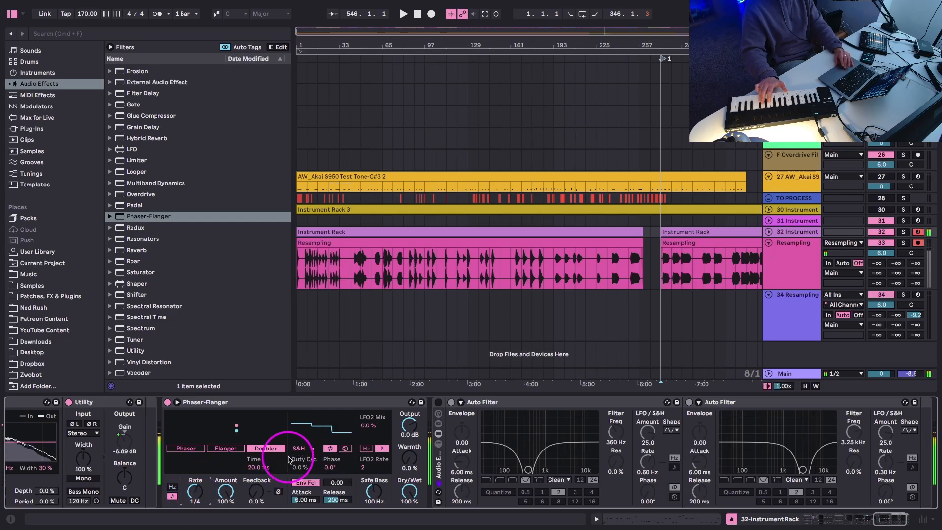
# Switch the Doubler's LFO waveform to Random and move its Rate through 1/2 and 3/4 to 1
pyautogui.click(299, 447)
pyautogui.click(296, 433)
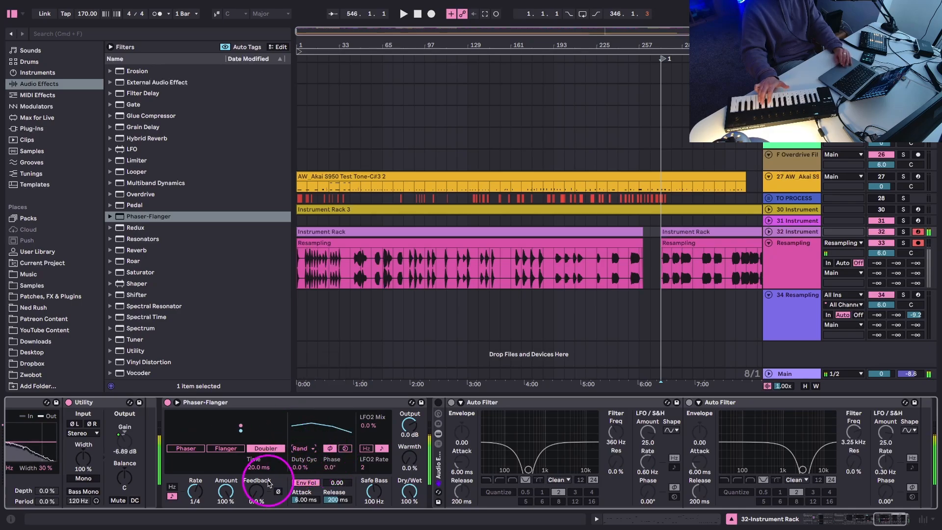
pyautogui.moveTo(200, 493); pyautogui.dragTo(199, 491)
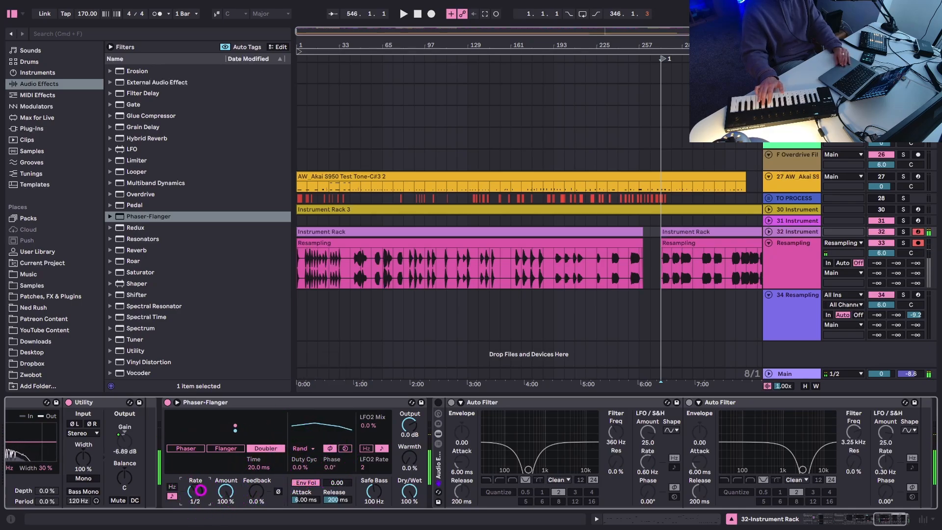
pyautogui.click(200, 490)
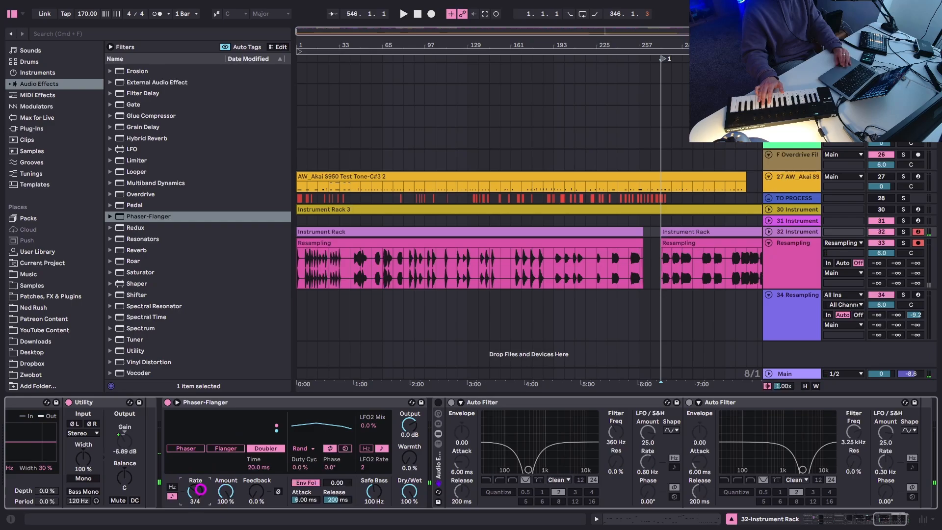
pyautogui.moveTo(200, 489); pyautogui.dragTo(200, 487)
pyautogui.moveTo(256, 492); pyautogui.dragTo(257, 490)
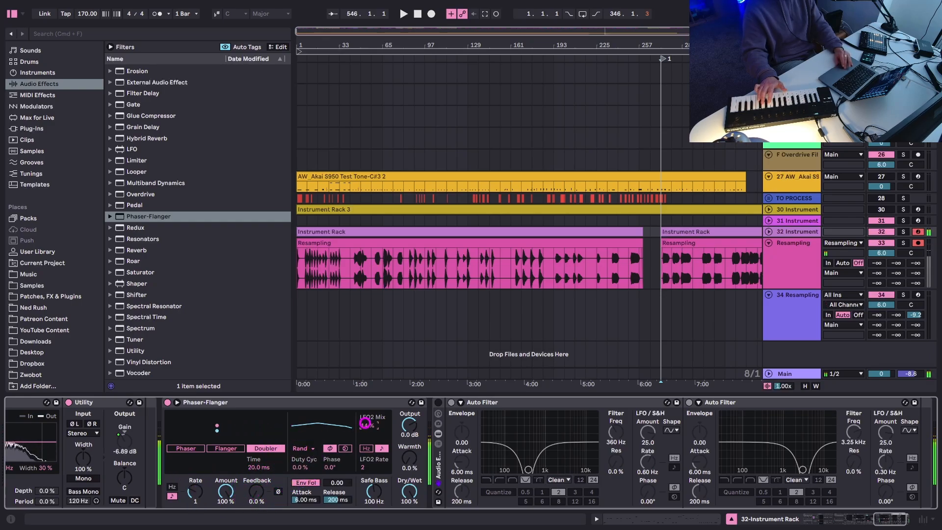
# Set the Doubler's LFO2 Mix to 50 % and switch the Amp model to Bass
pyautogui.moveTo(366, 424); pyautogui.dragTo(365, 414)
pyautogui.click(350, 466)
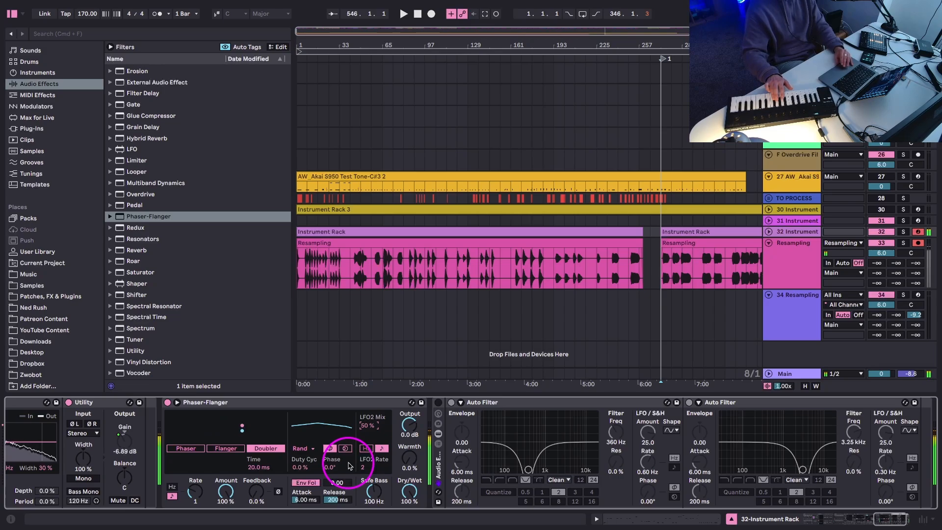
pyautogui.hscroll(-5, 358, 441)
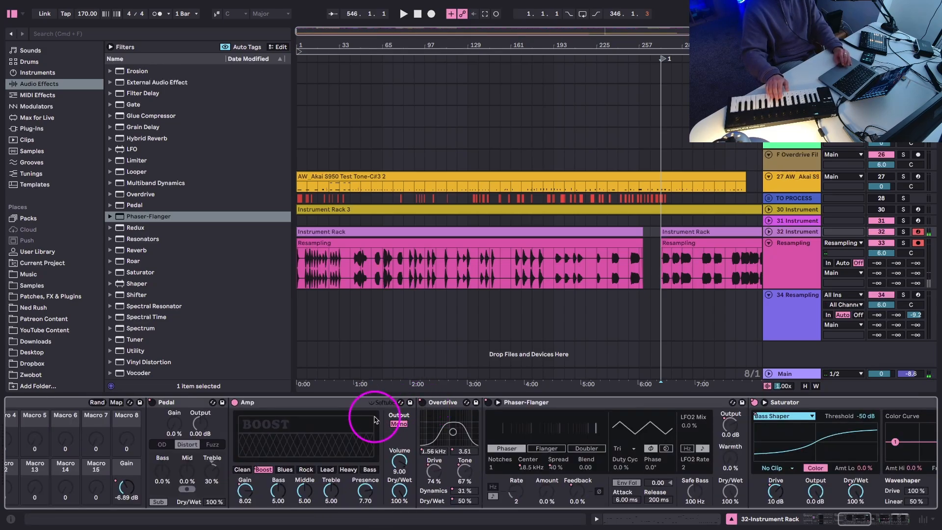
pyautogui.click(368, 470)
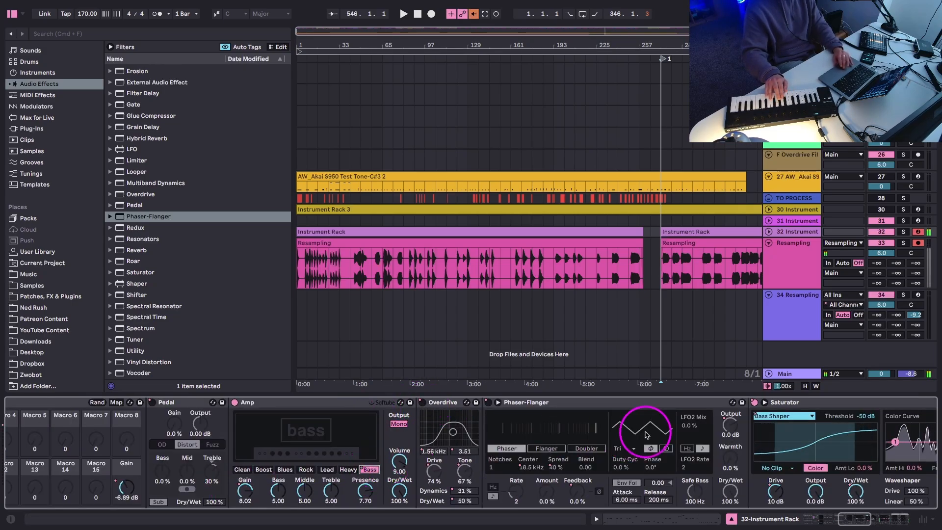
# Re-enable the Audio Effect Rack and set the filter frequency of both Auto Filters to 1.50 kHz
pyautogui.hscroll(5, 646, 434)
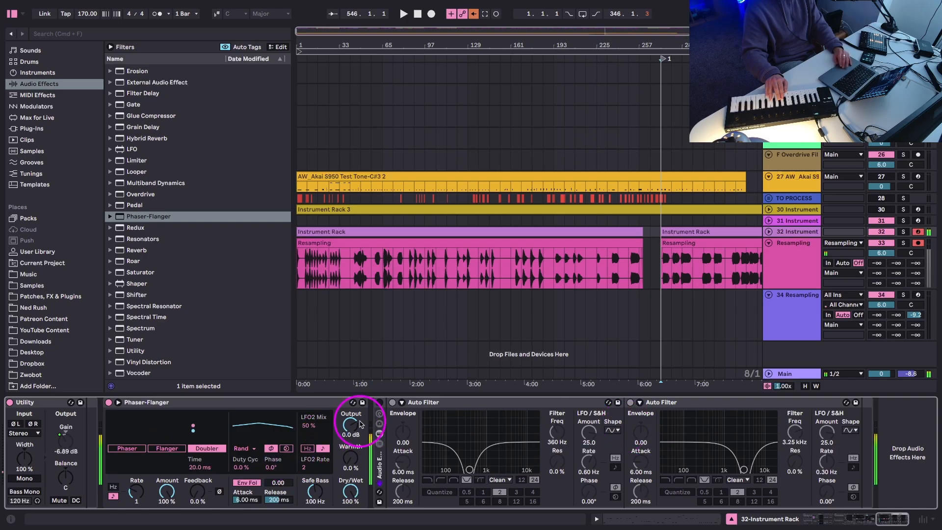
pyautogui.click(380, 402)
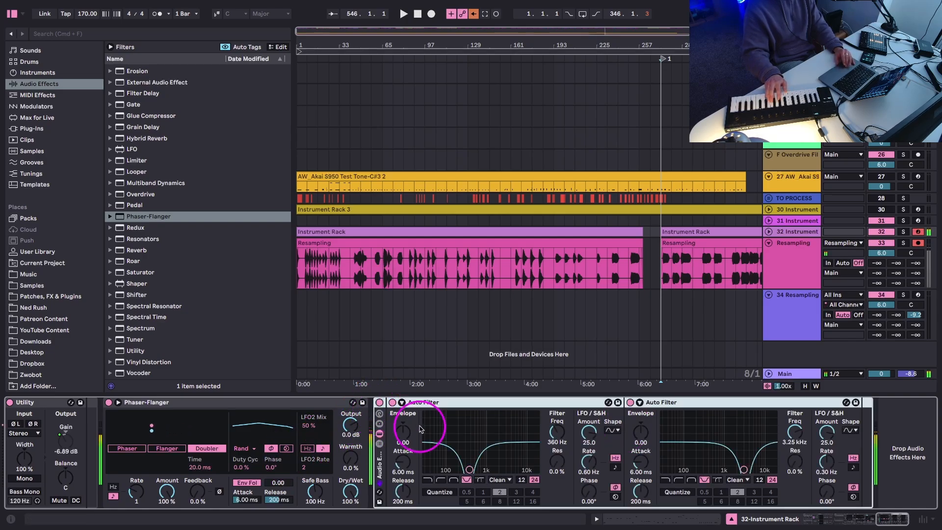
pyautogui.moveTo(551, 430); pyautogui.dragTo(555, 425)
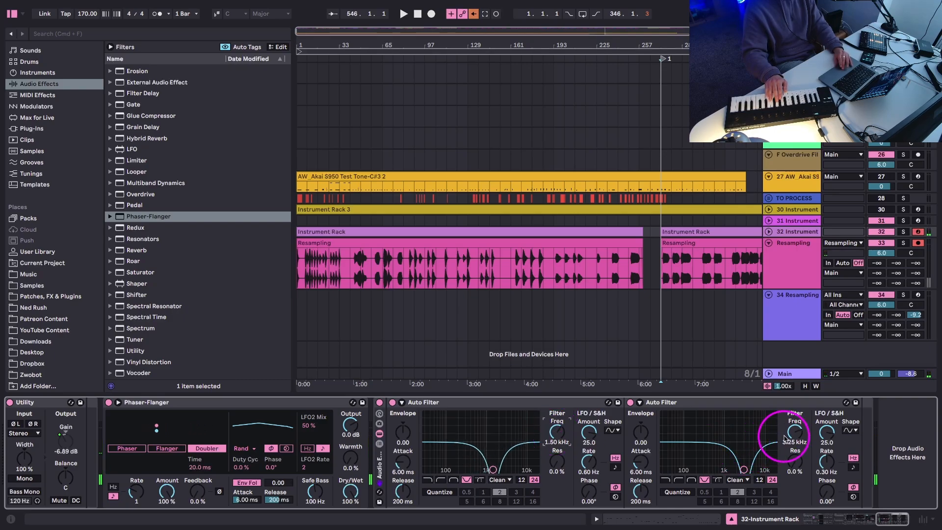
pyautogui.moveTo(792, 431)
pyautogui.mouseDown()
pyautogui.moveTo(791, 442)
pyautogui.moveTo(791, 429)
pyautogui.mouseUp()
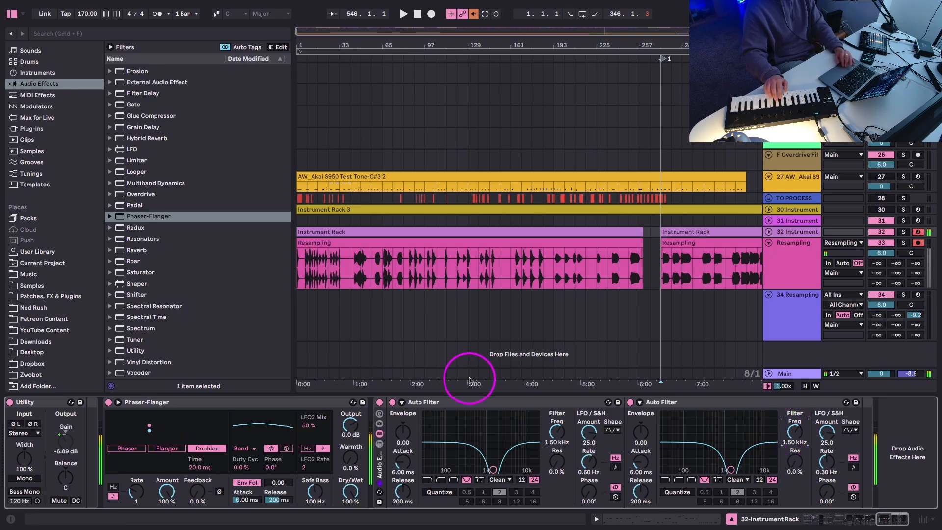
# Set the Overdrive's filter frequency to 1.04 kHz, and try the first Phaser-Flanger switched on before bypassing it again
pyautogui.hscroll(-10, 442, 449)
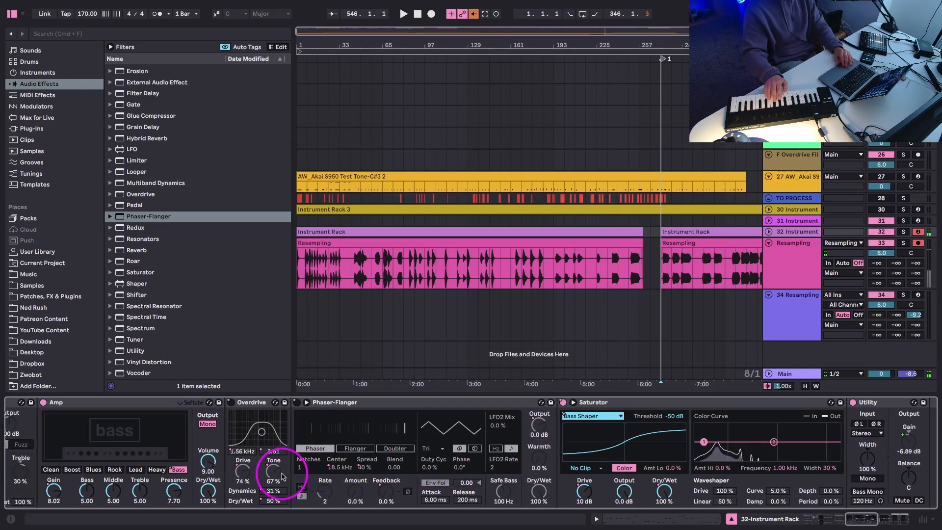
pyautogui.hscroll(-5, 535, 405)
pyautogui.moveTo(565, 431); pyautogui.dragTo(561, 432)
pyautogui.click(600, 402)
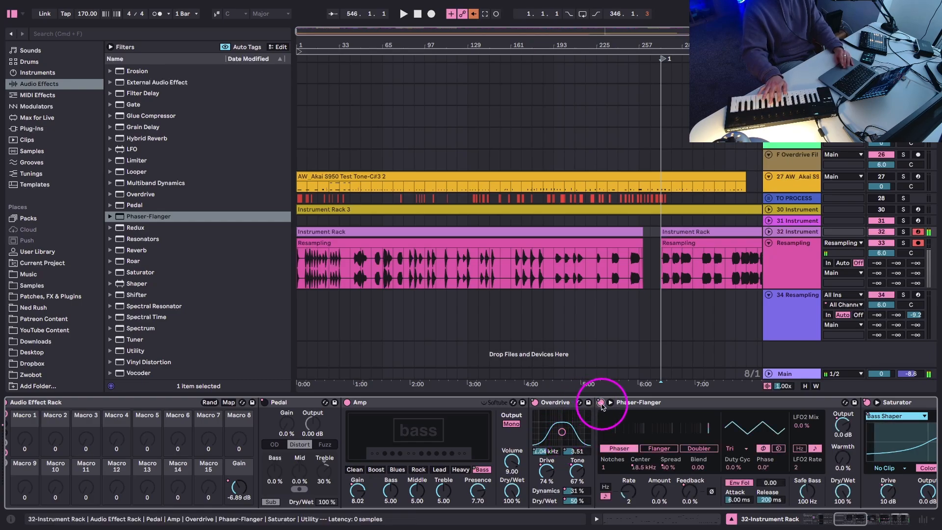
pyautogui.click(600, 403)
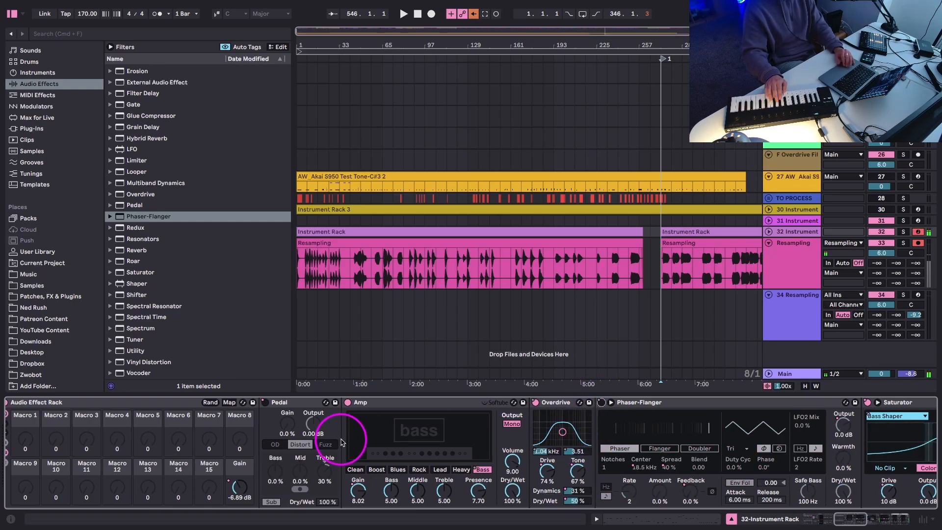
pyautogui.hscroll(15, 336, 437)
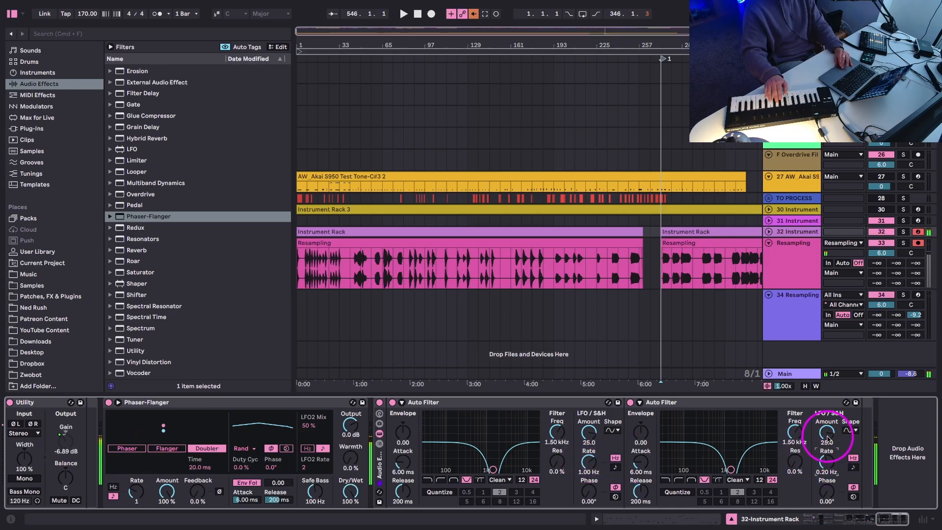
# Set the LFO Amount of both Auto Filters to 30 and the first Auto Filter's frequency to 495 Hz
pyautogui.moveTo(827, 433); pyautogui.dragTo(827, 426)
pyautogui.moveTo(595, 438); pyautogui.dragTo(594, 432)
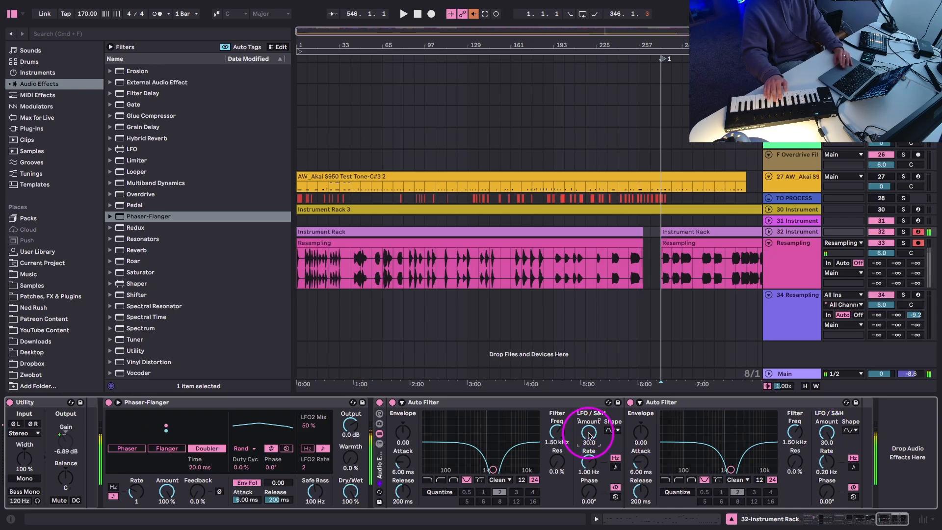
pyautogui.moveTo(492, 470)
pyautogui.mouseDown()
pyautogui.moveTo(465, 424)
pyautogui.moveTo(474, 469)
pyautogui.mouseUp()
# Set the LFO Rate of the second Auto Filter to 0.85 Hz and of the first Auto Filter to 0.90 Hz
pyautogui.moveTo(825, 464); pyautogui.dragTo(825, 459)
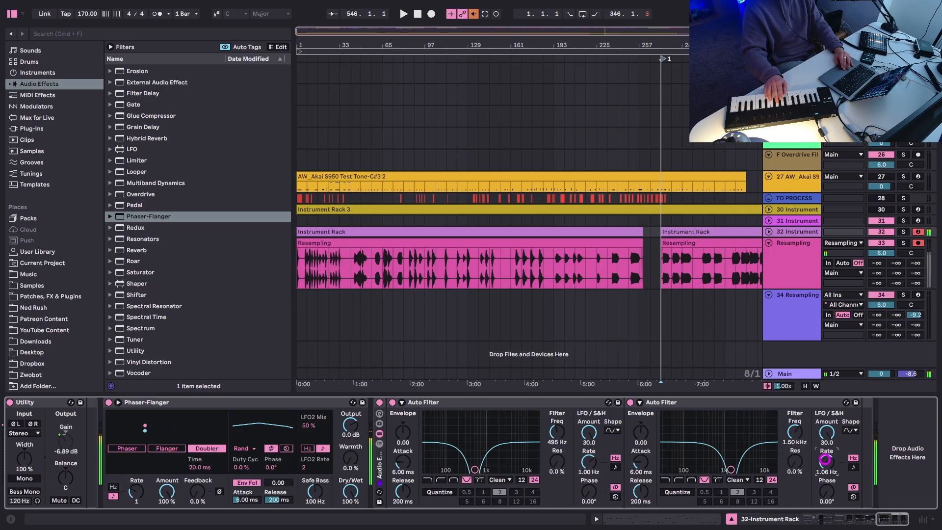
pyautogui.click(379, 434)
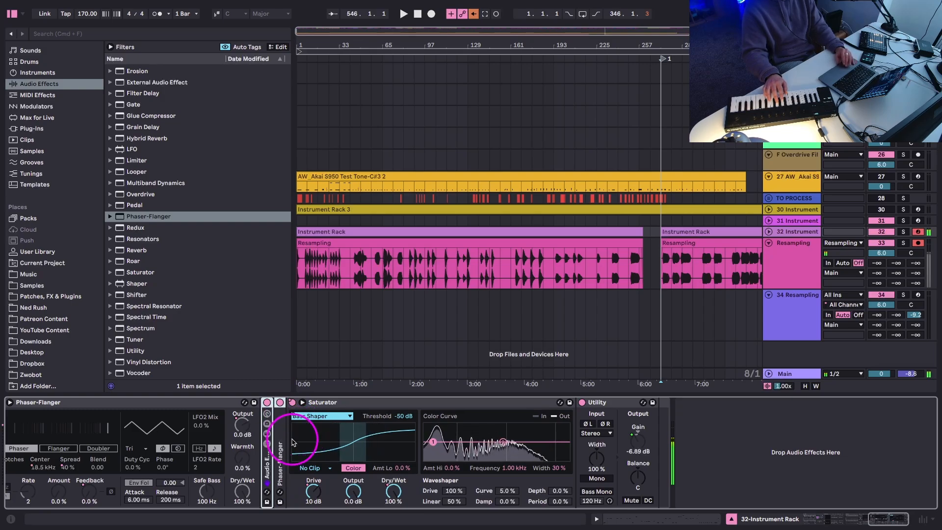
pyautogui.click(268, 442)
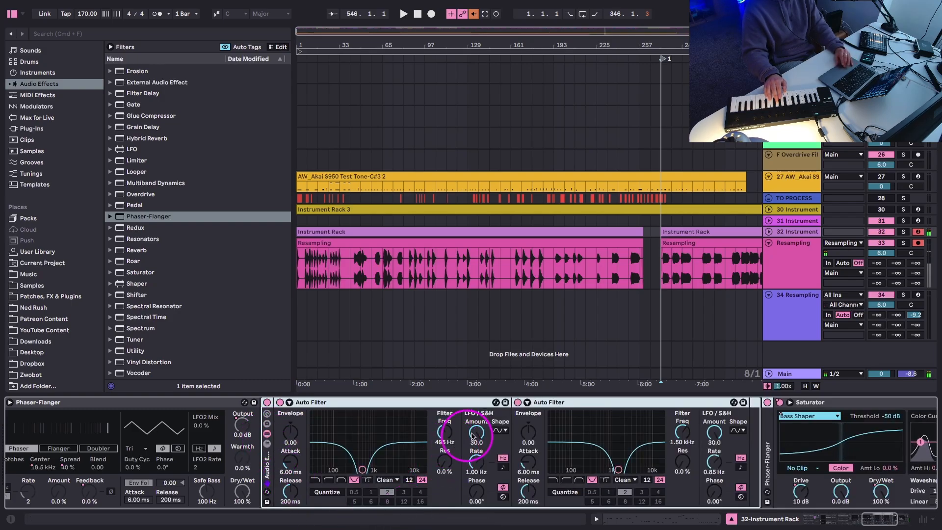
pyautogui.moveTo(476, 462); pyautogui.dragTo(476, 498)
pyautogui.moveTo(477, 462)
pyautogui.mouseDown()
pyautogui.moveTo(476, 445)
pyautogui.moveTo(477, 464)
pyautogui.mouseUp()
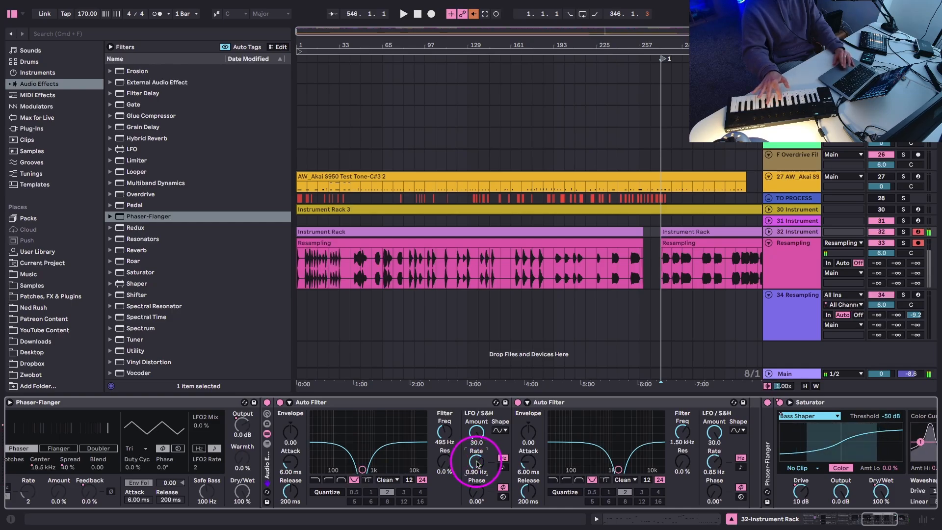
# Set the Saturator's Drive to 20 dB and switch the Doubler's LFO waveform to Tri A
pyautogui.hscroll(5, 679, 441)
pyautogui.moveTo(545, 490); pyautogui.dragTo(544, 490)
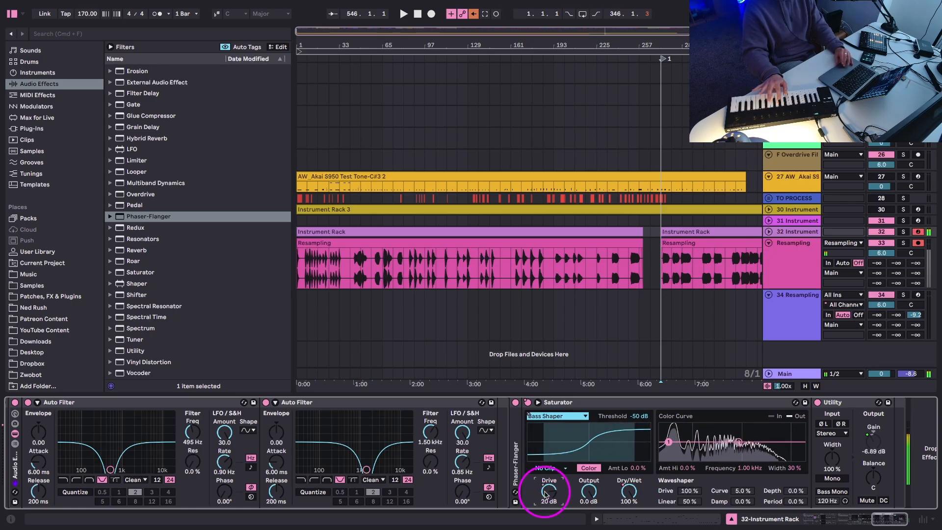
pyautogui.hscroll(-5, 517, 448)
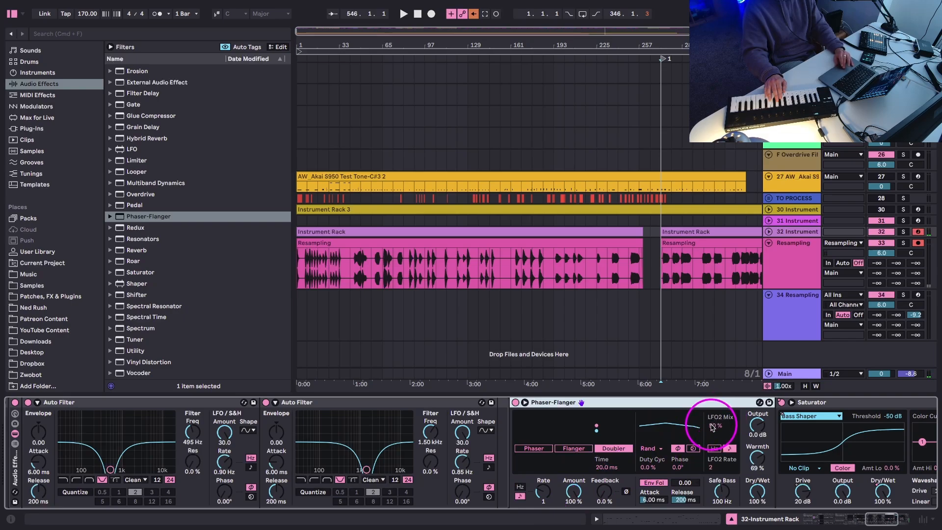
pyautogui.click(648, 449)
pyautogui.click(649, 375)
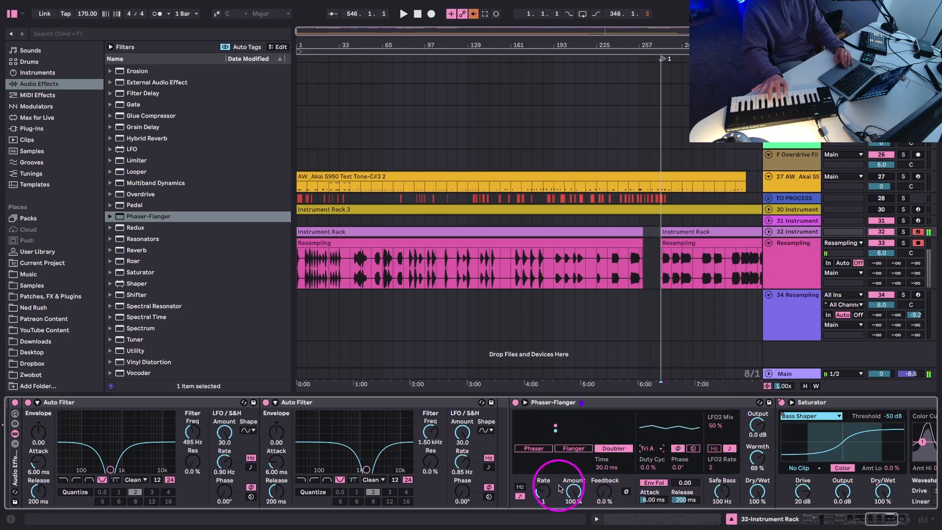
# Set the Doubler's Phase to 10° and sweep the Instrument Rack's Detune macro, ending at -5 ct
pyautogui.hscroll(5, 525, 468)
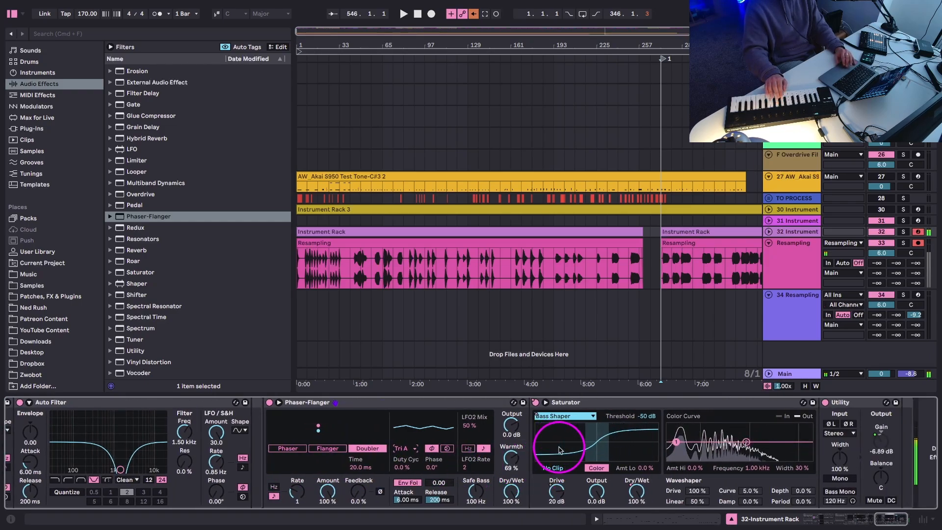
pyautogui.moveTo(431, 467); pyautogui.dragTo(432, 470)
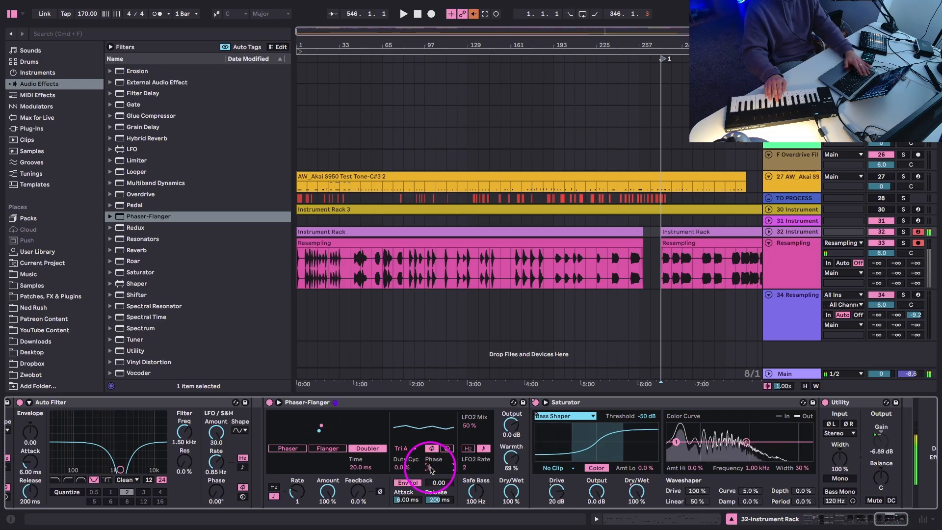
pyautogui.press('Tab')
pyautogui.click(93, 439)
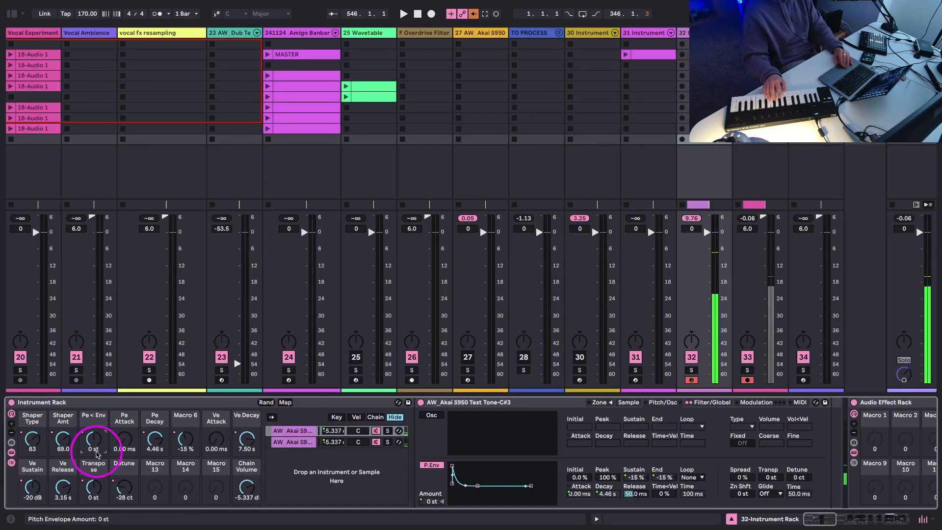
pyautogui.moveTo(125, 482); pyautogui.dragTo(125, 487)
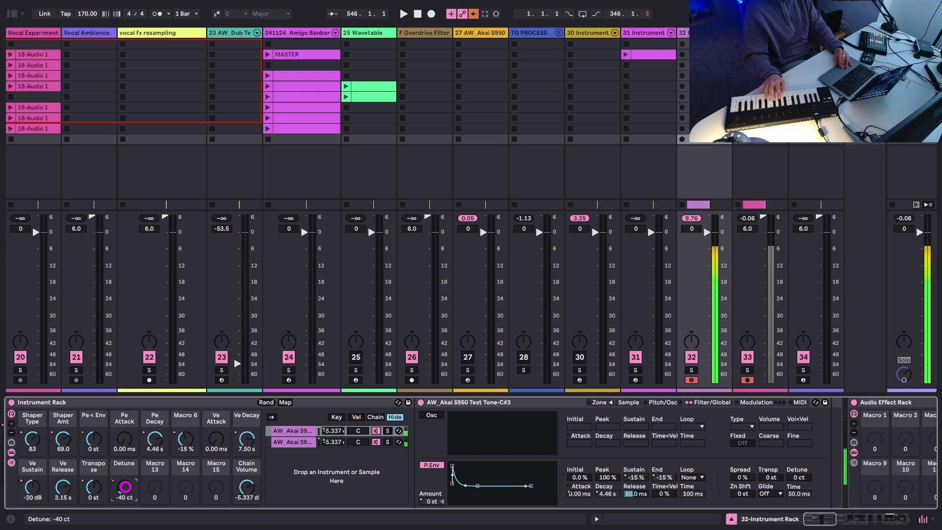
# Set the Doubler's Phase to 5.0° and its Rate to 1/2
pyautogui.hscroll(15, 351, 439)
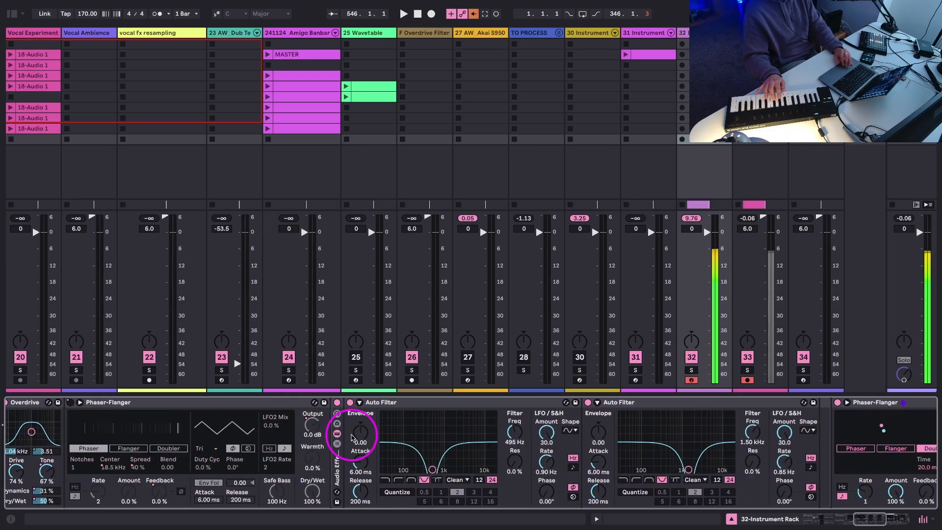
pyautogui.hscroll(10, 351, 436)
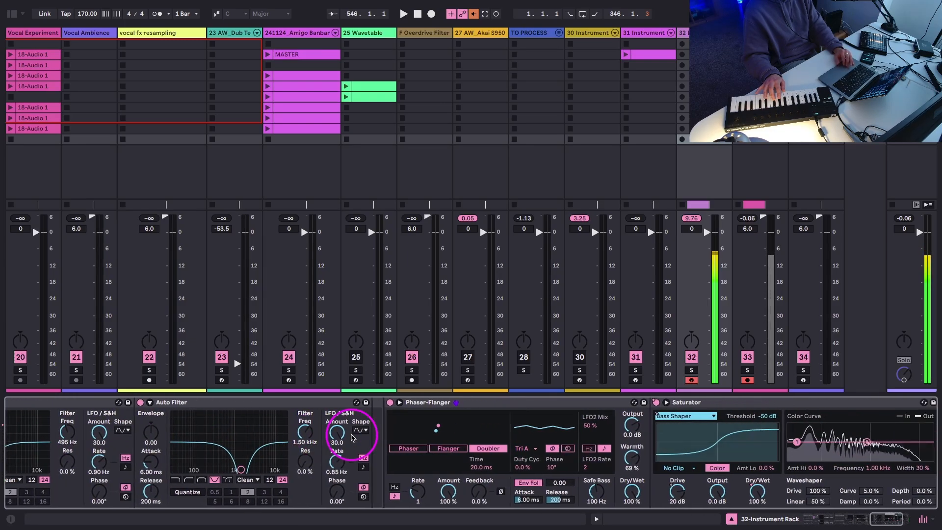
pyautogui.click(474, 468)
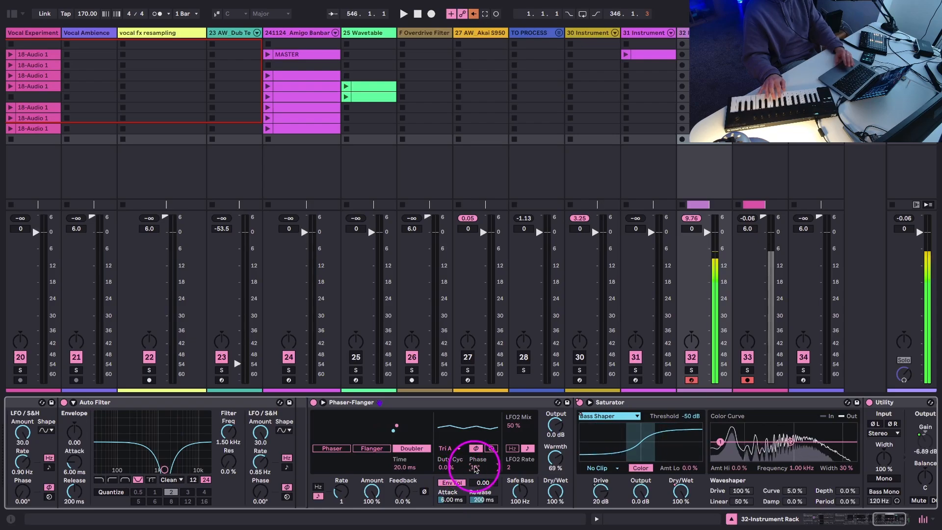
pyautogui.write('50')
pyautogui.press('Return')
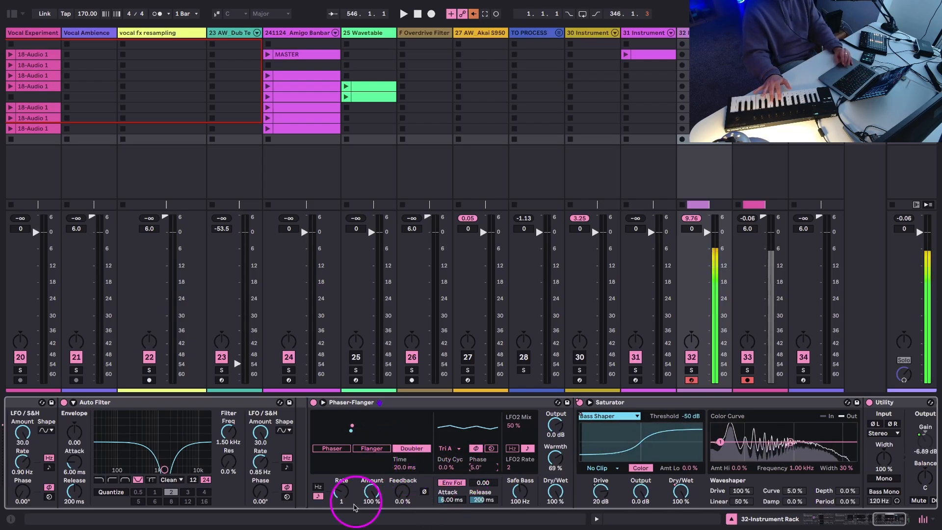
pyautogui.moveTo(341, 491); pyautogui.dragTo(339, 488)
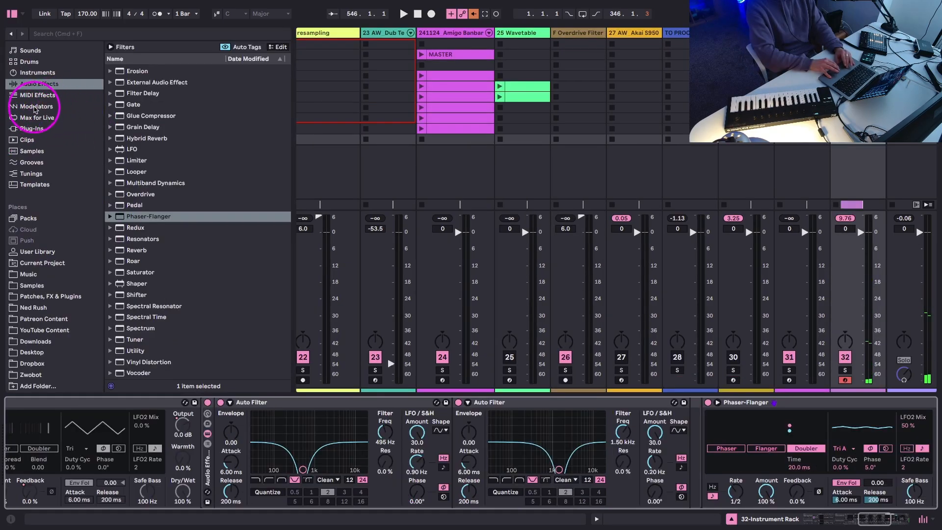
# Add two LFO modulators after the Auto Filters and map the first one to the second Auto Filter's LFO Rate
pyautogui.click(40, 107)
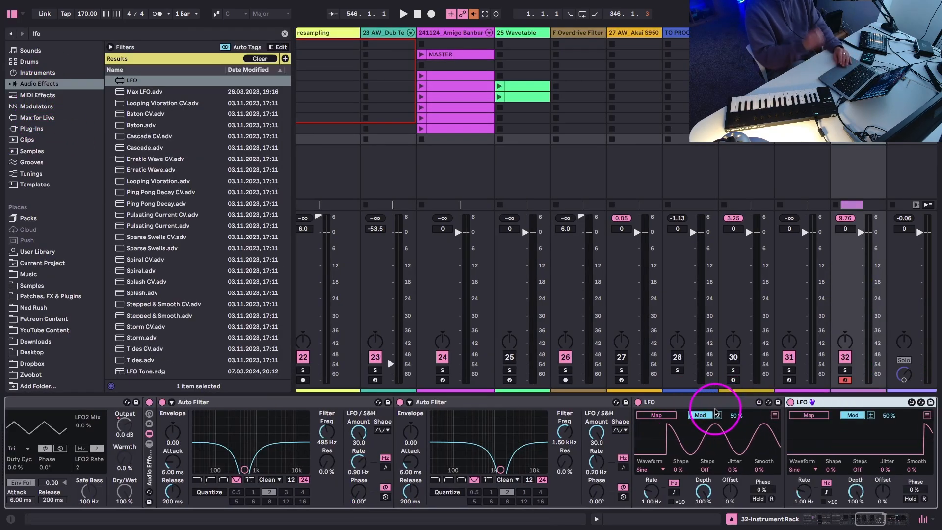
pyautogui.hotkey('ctrl', 'd')
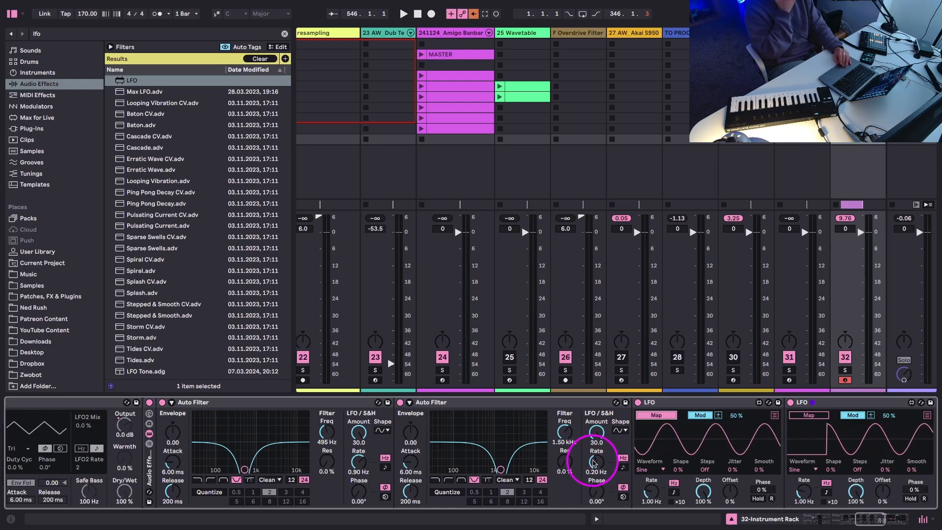
pyautogui.click(594, 463)
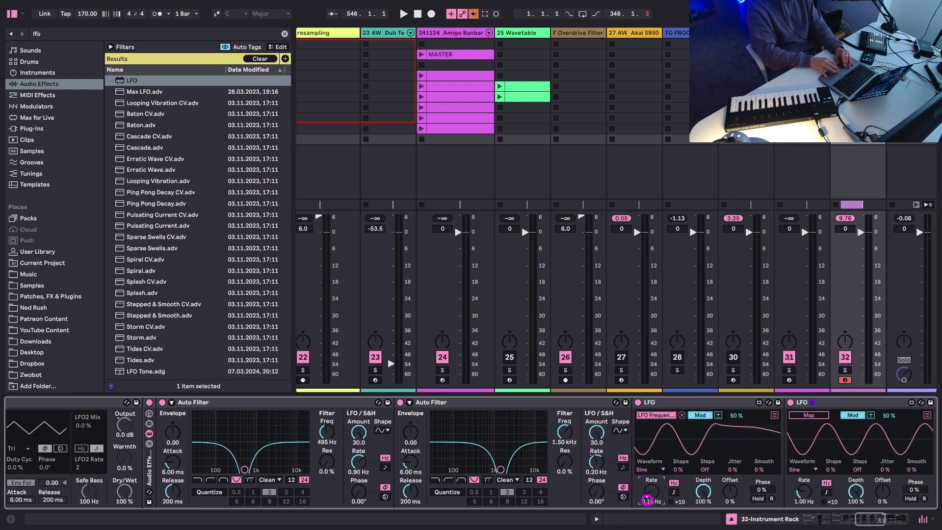
# Set the first LFO modulator to a Random waveform with 0.70 Hz Rate, 53.5 % Depth and 100 % Smooth
pyautogui.moveTo(647, 499); pyautogui.dragTo(647, 502)
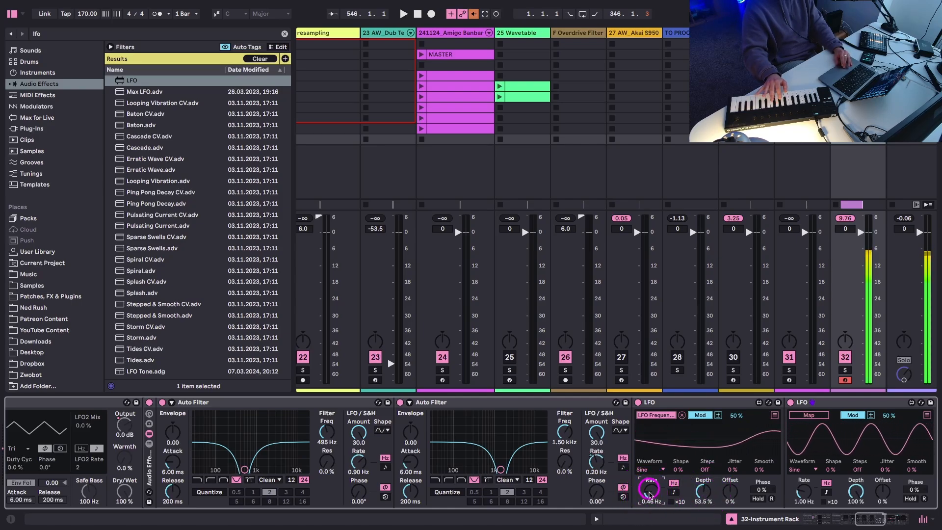
pyautogui.click(644, 470)
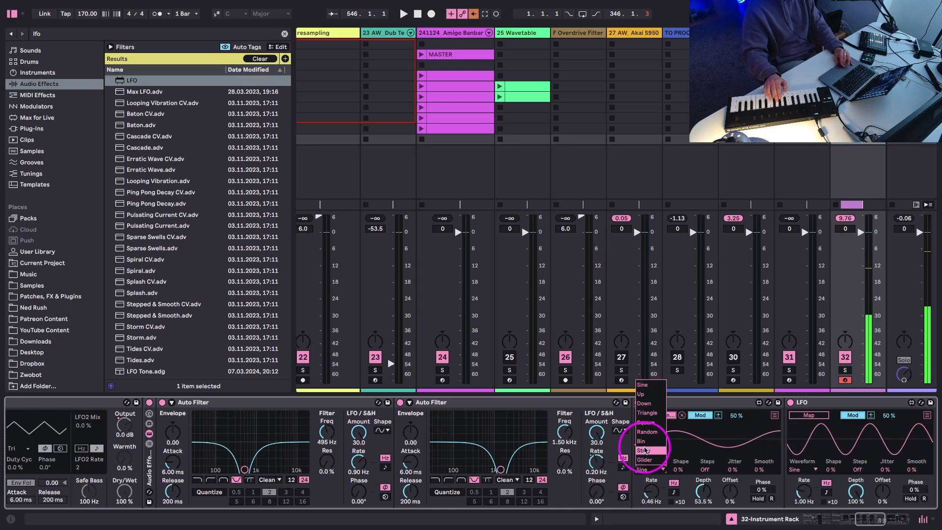
pyautogui.click(647, 432)
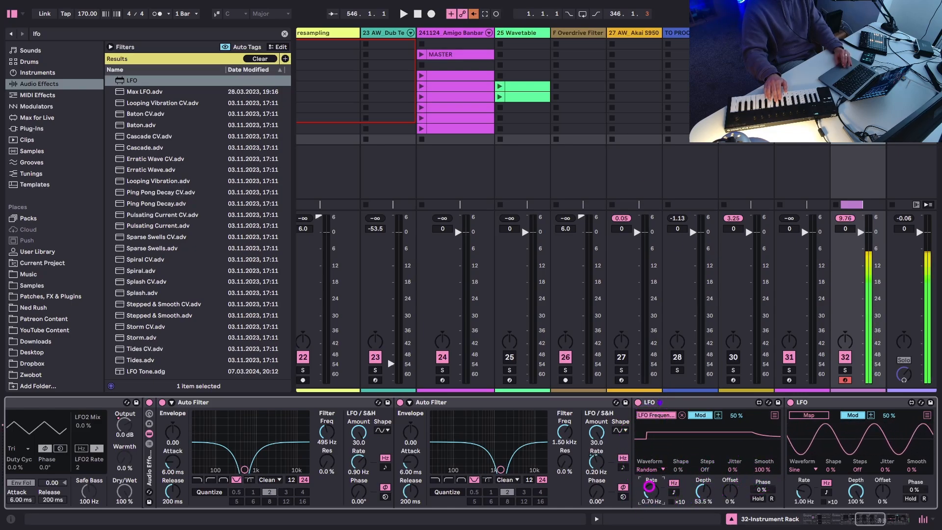
pyautogui.moveTo(651, 495); pyautogui.dragTo(650, 491)
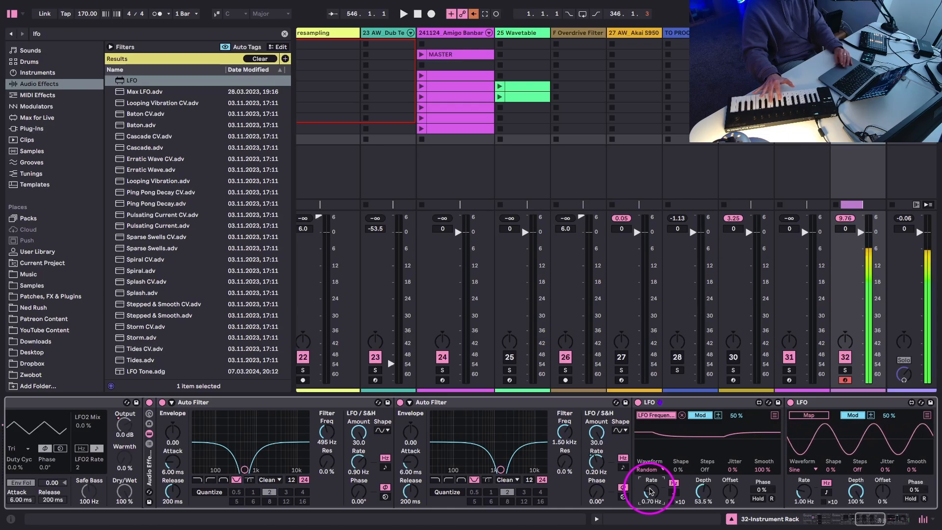
# Map the second LFO modulator to the first Auto Filter's LFO Rate
pyautogui.hscroll(5, 647, 494)
pyautogui.hscroll(-4, 466, 487)
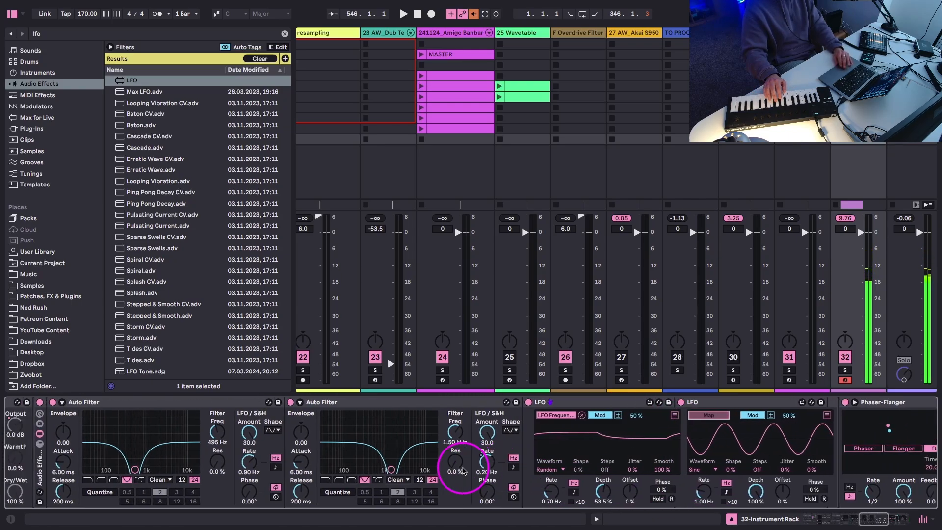
pyautogui.click(329, 460)
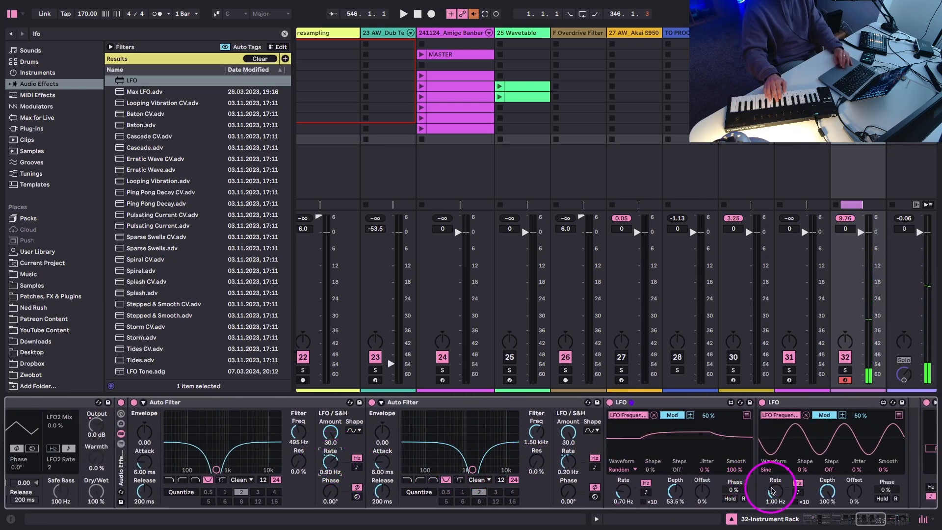
# Try the Glider waveform on the second LFO modulator, then set it to Random with 0.25 Hz Rate, 62.2 % Depth and 100 % Smooth
pyautogui.click(769, 470)
pyautogui.click(769, 460)
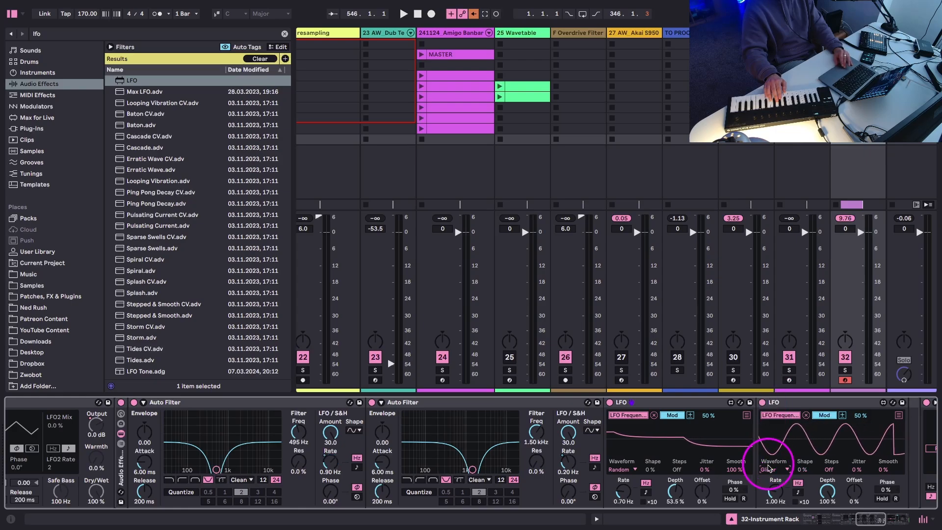
pyautogui.click(770, 471)
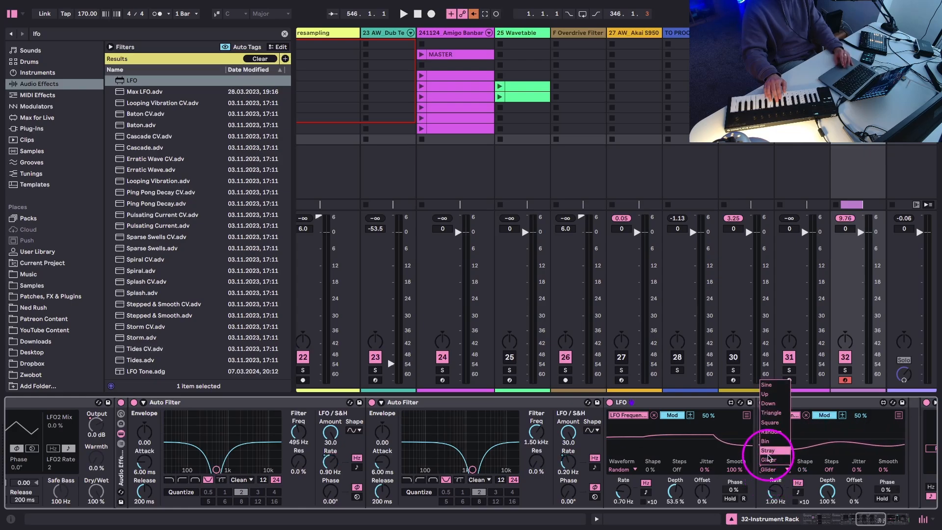
pyautogui.click(769, 439)
pyautogui.moveTo(882, 471); pyautogui.dragTo(883, 422)
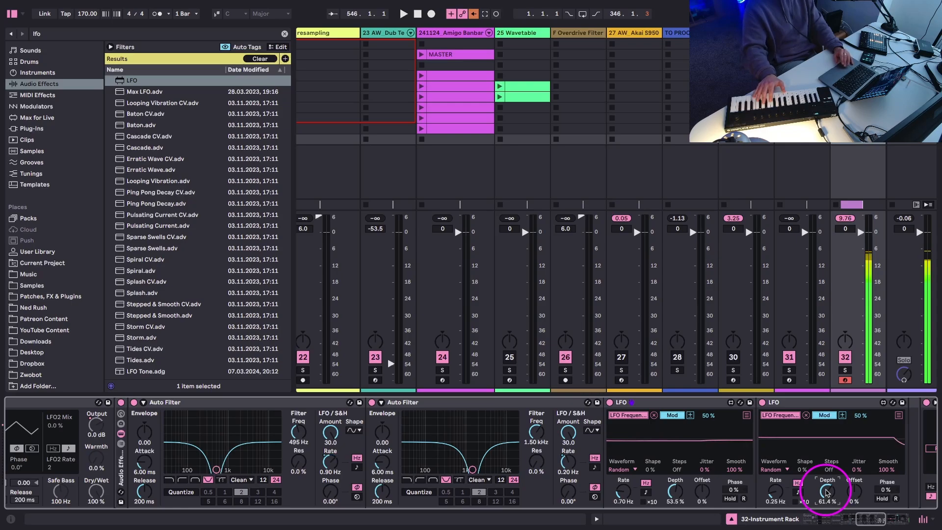
pyautogui.moveTo(825, 492); pyautogui.dragTo(825, 490)
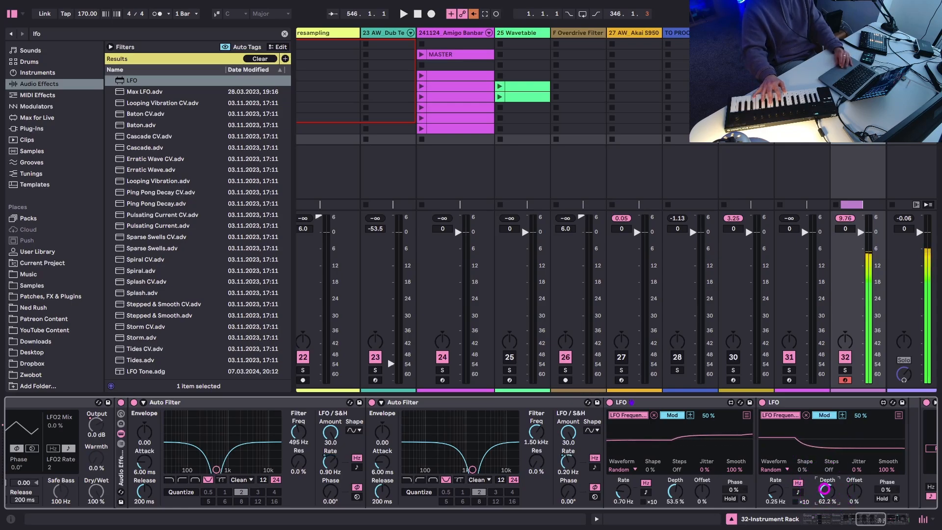
# Start recording a new take in the arrangement after the existing Resampling clips, with the browser hidden
pyautogui.hscroll(-20, 619, 469)
pyautogui.press('Tab')
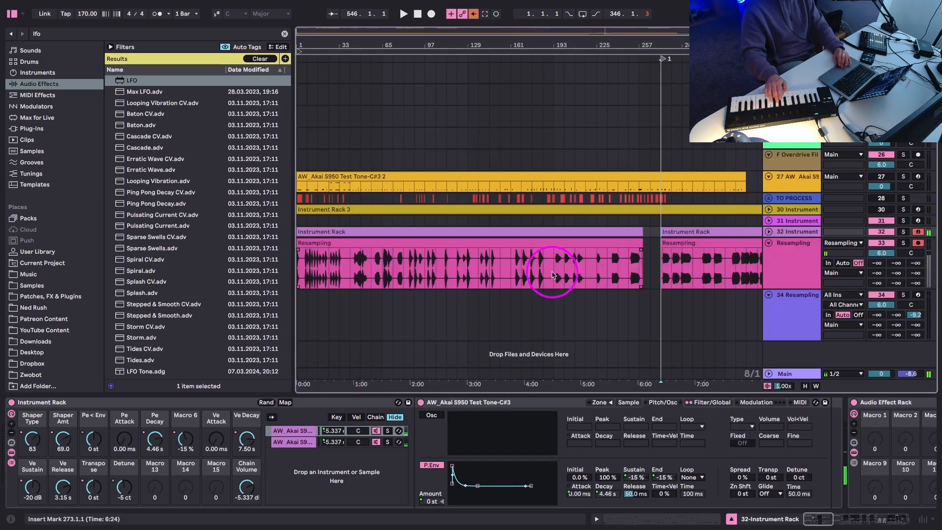
pyautogui.hscroll(6, 553, 274)
pyautogui.click(12, 14)
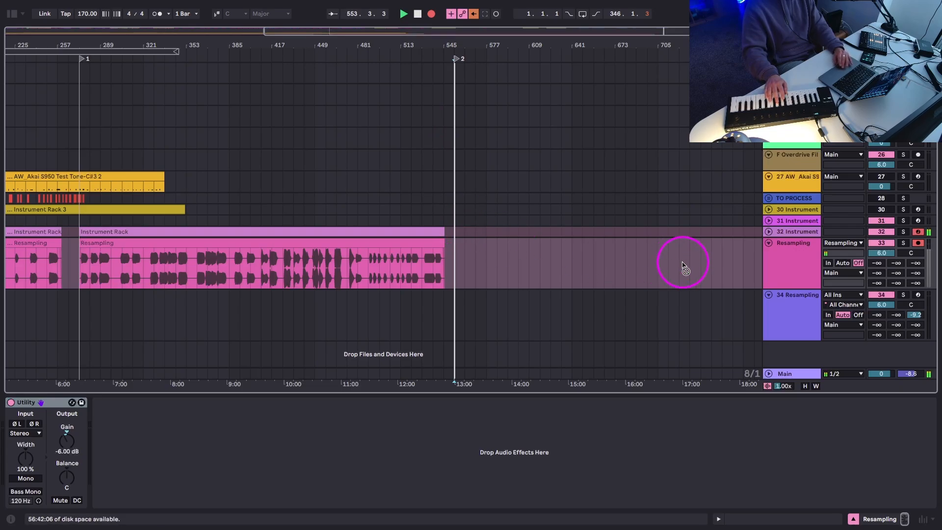
# While recording, set track 32's Overdrive to 1.19 kHz with 100 % Dry/Wet and switch the Amp model to Blues
pyautogui.press('Tab')
pyautogui.click(802, 270)
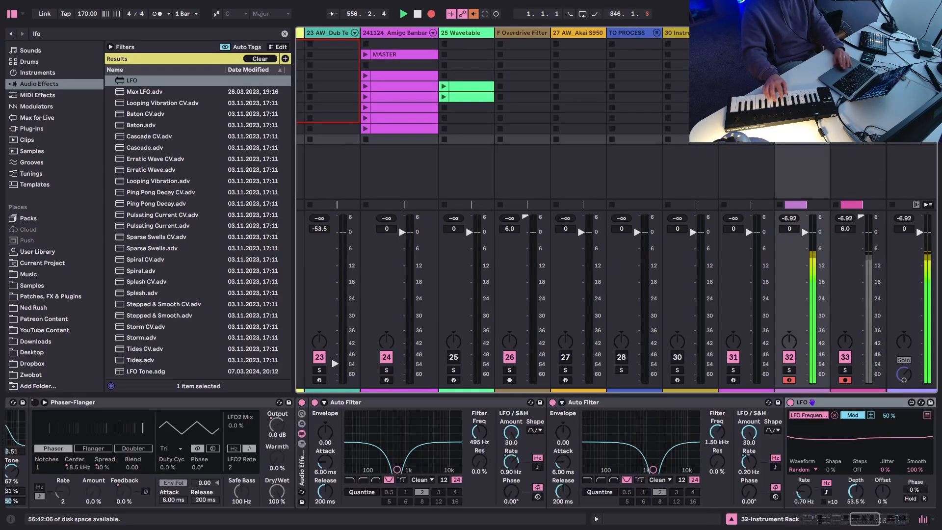
pyautogui.click(364, 447)
pyautogui.click(122, 485)
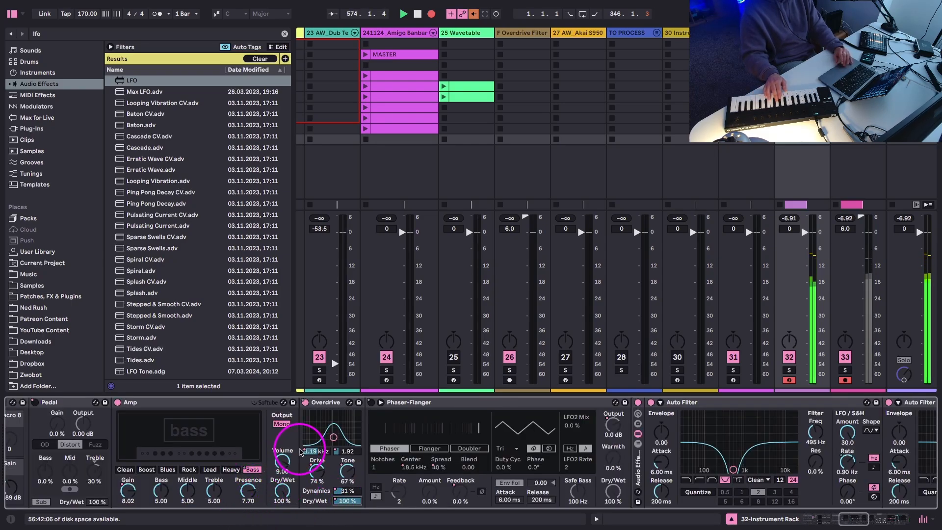
pyautogui.click(167, 470)
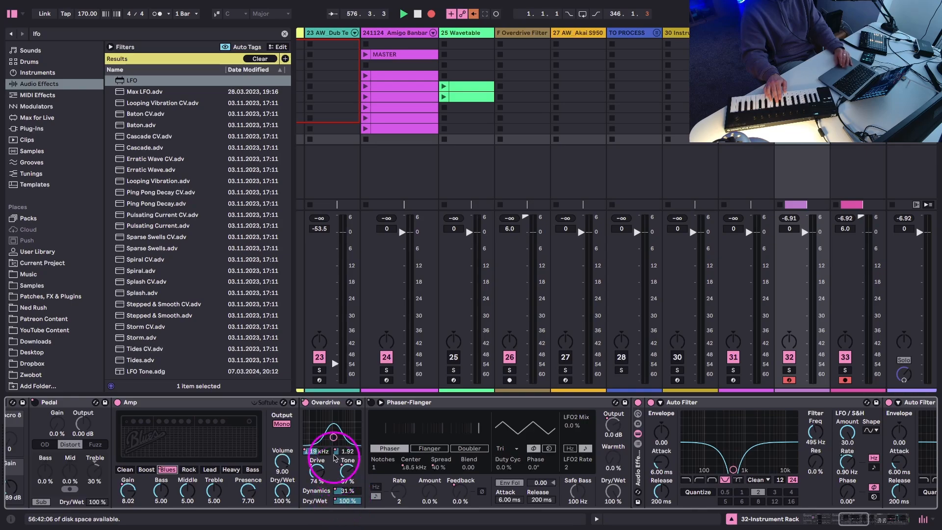
# Set track 32's Overdrive filter to 1.36 kHz with a bandwidth of 3.69 and reset its Dry/Wet to 50 %
pyautogui.moveTo(334, 437); pyautogui.dragTo(335, 433)
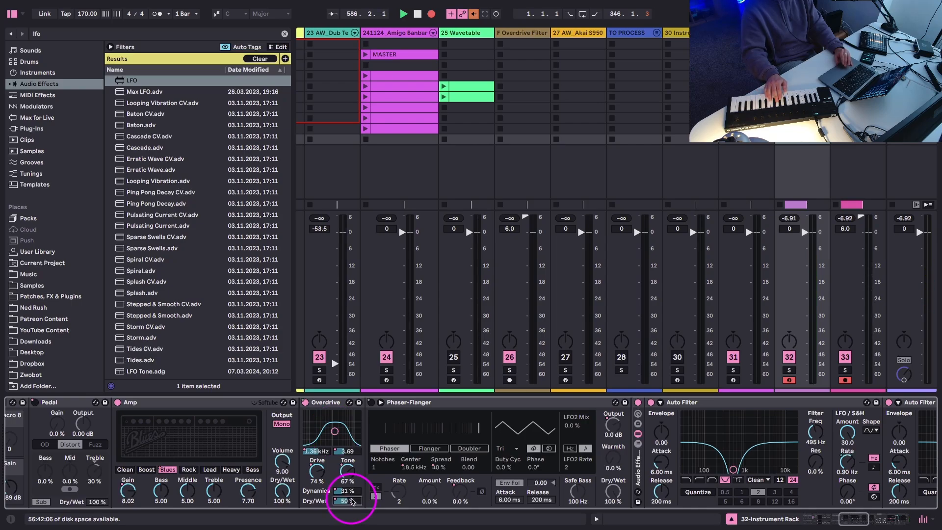
pyautogui.doubleClick(352, 501)
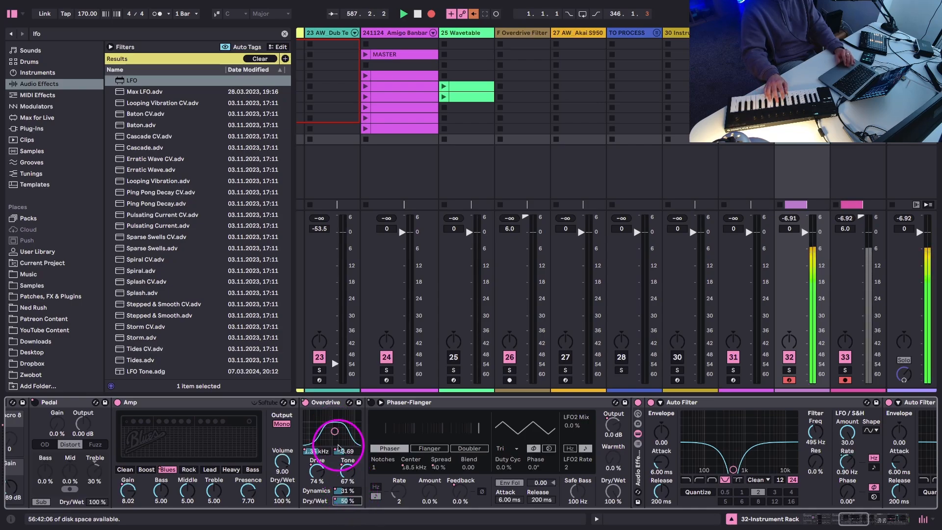
pyautogui.hscroll(-10, 337, 447)
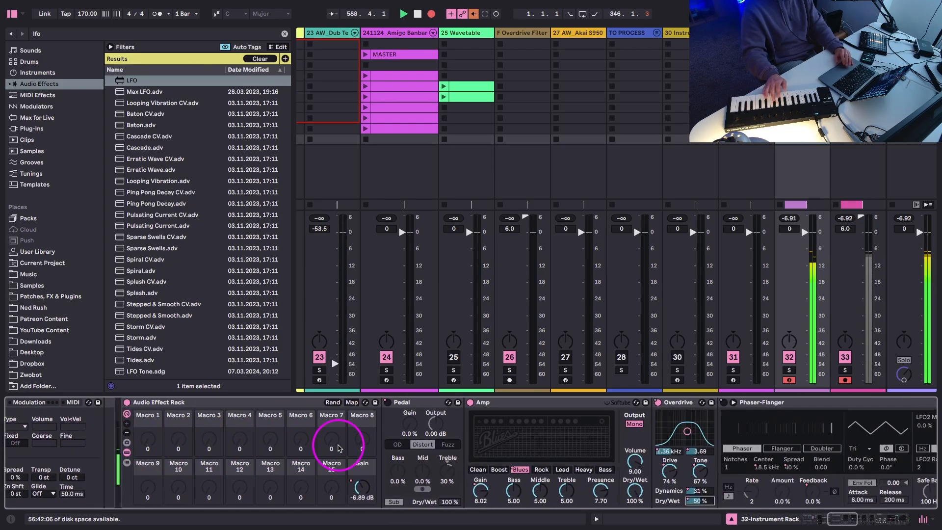
# Switch the Pedal to OD mode with 20 % Gain and 16 % Mid
pyautogui.hscroll(-10, 337, 448)
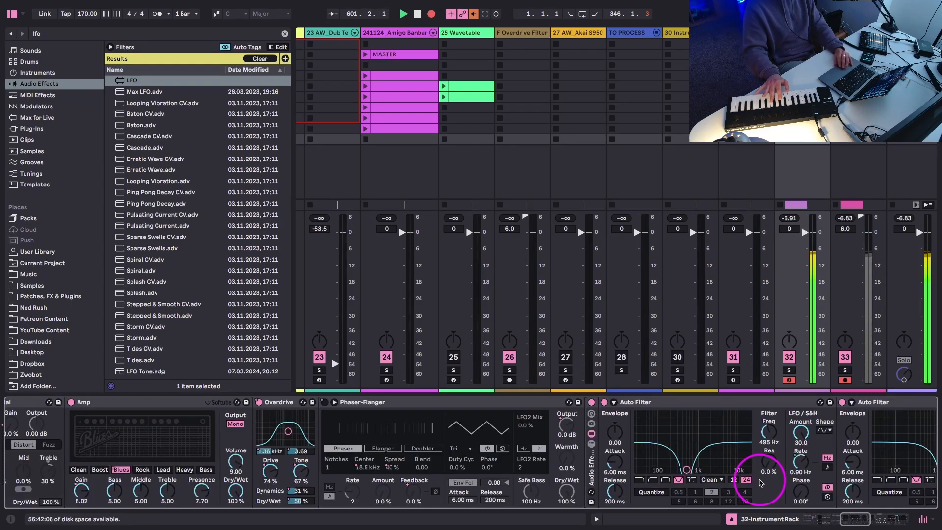
pyautogui.hscroll(10, 761, 484)
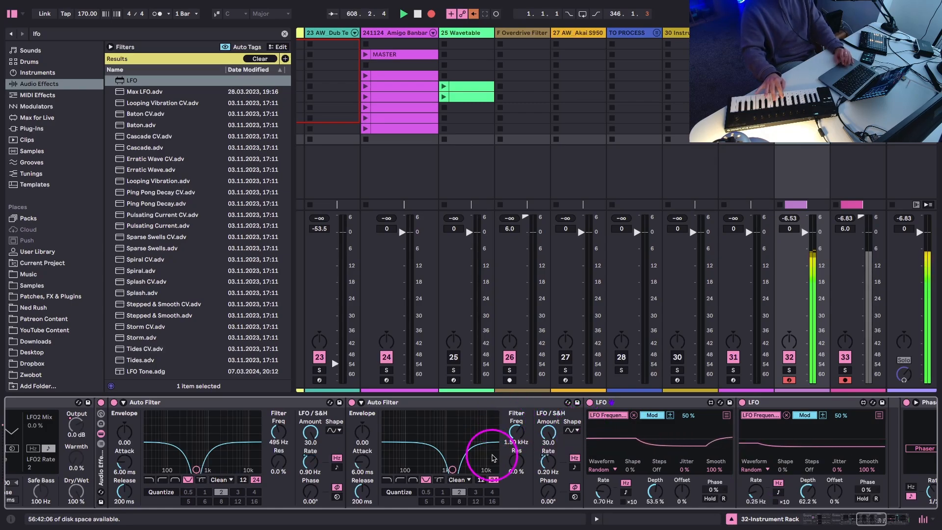
pyautogui.hscroll(-3, 491, 454)
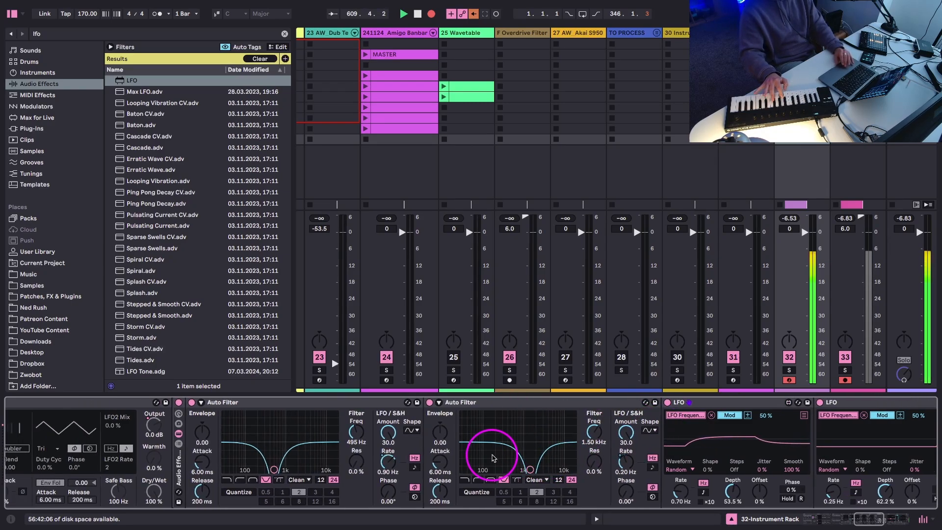
pyautogui.hscroll(-15, 379, 422)
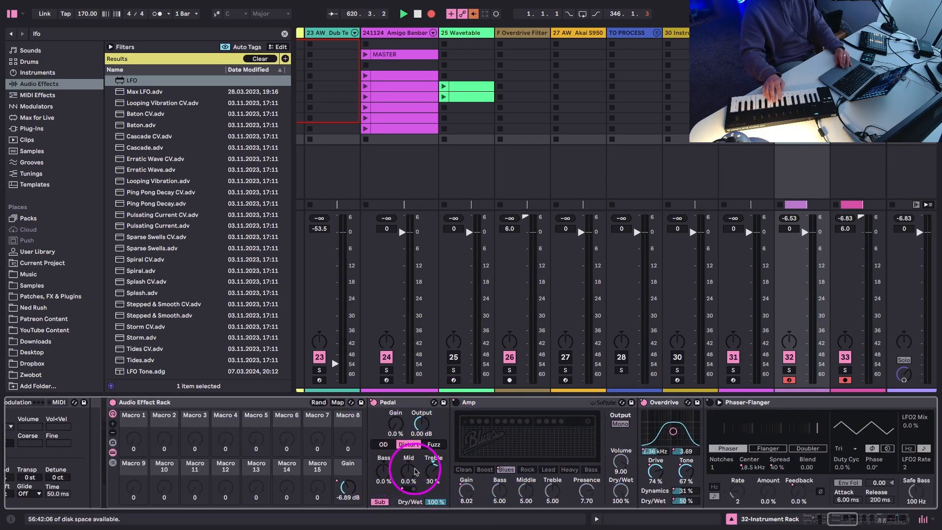
pyautogui.click(411, 469)
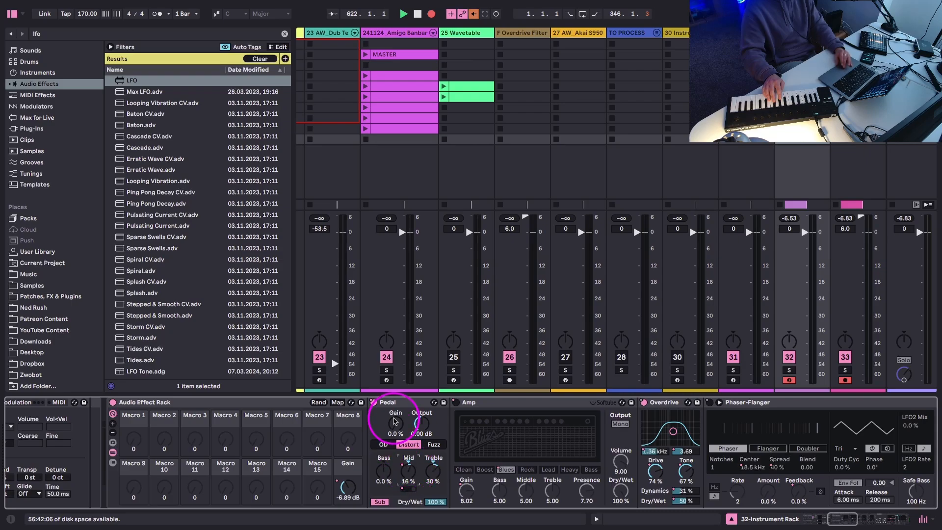
pyautogui.moveTo(394, 422); pyautogui.dragTo(394, 414)
pyautogui.click(384, 444)
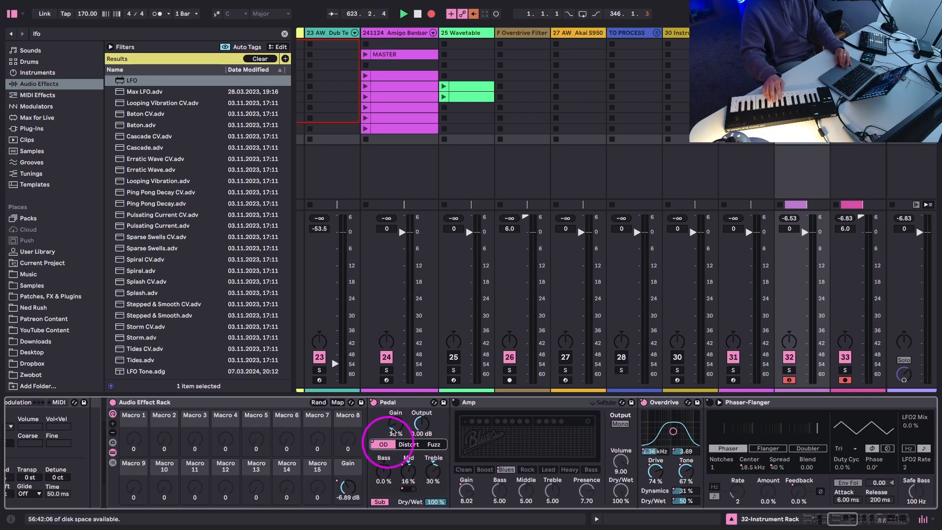
pyautogui.click(394, 425)
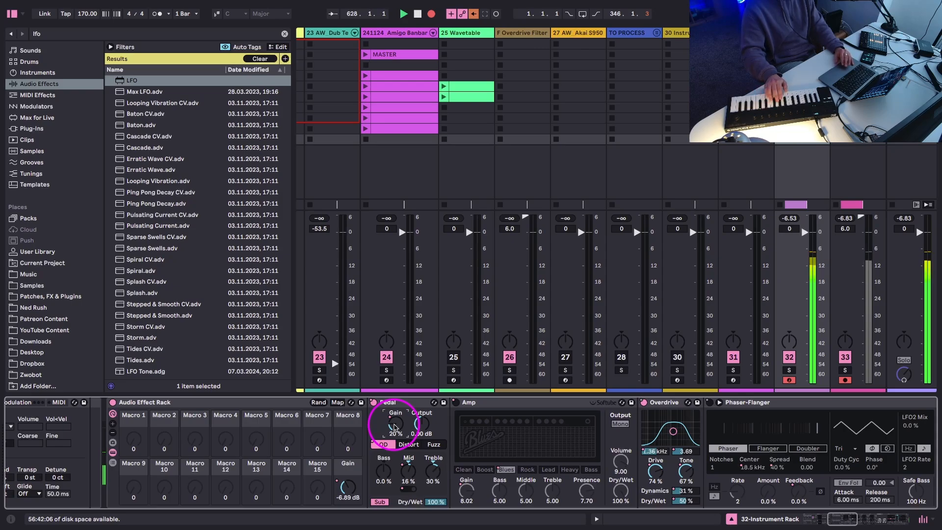
# Undo the Saturator's move ahead of the Doubler Phaser-Flanger and set its curve type to Hard Curve
pyautogui.hscroll(-6, 393, 422)
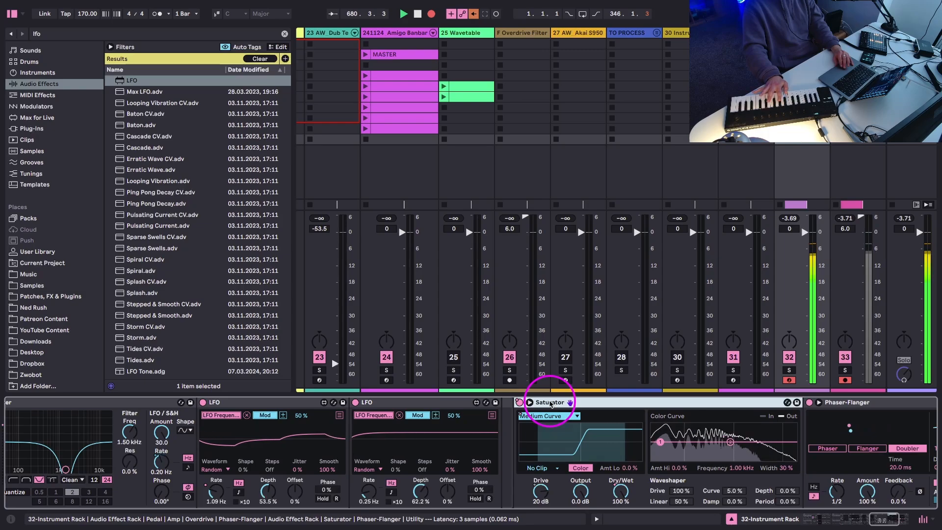
pyautogui.hscroll(6, 550, 404)
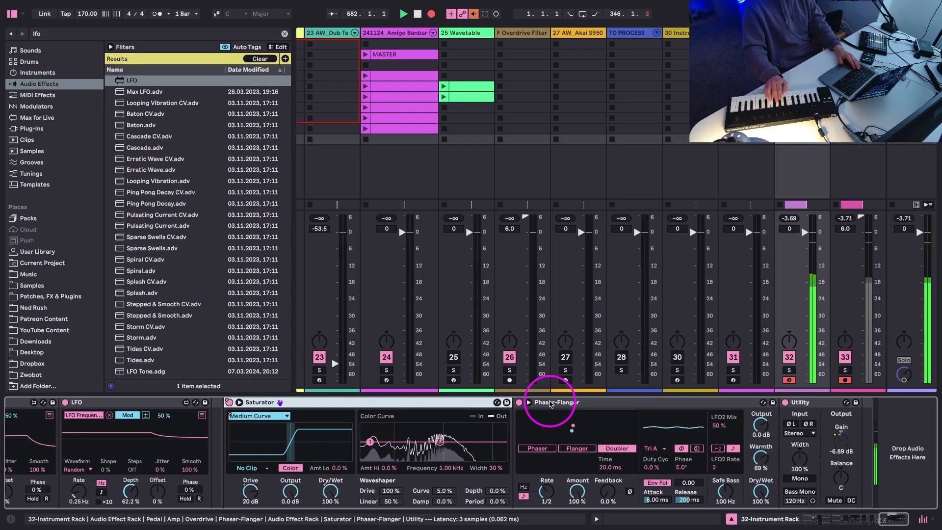
pyautogui.hotkey('ctrl', 'z')
pyautogui.click(515, 419)
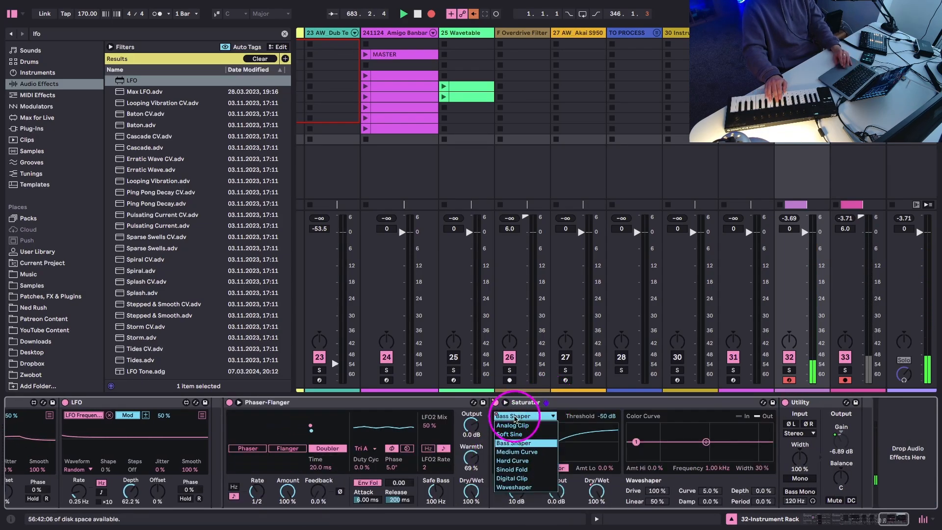
pyautogui.click(513, 459)
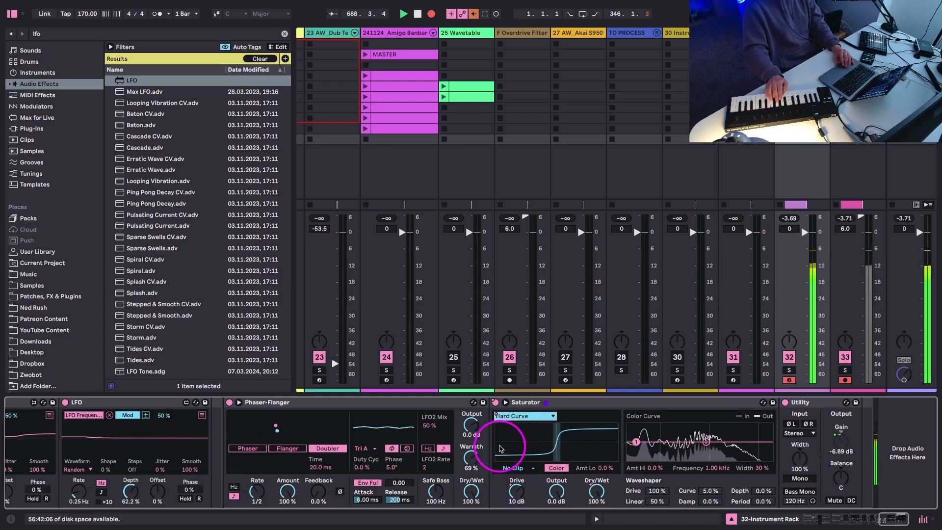
# Try Shaper Type 35 on the Instrument Rack, restore 83, and set Shaper Amt 71, Pe< Env +12 st and Pe Decay 9.73 s
pyautogui.hscroll(-10, 116, 452)
pyautogui.hscroll(-4, 65, 447)
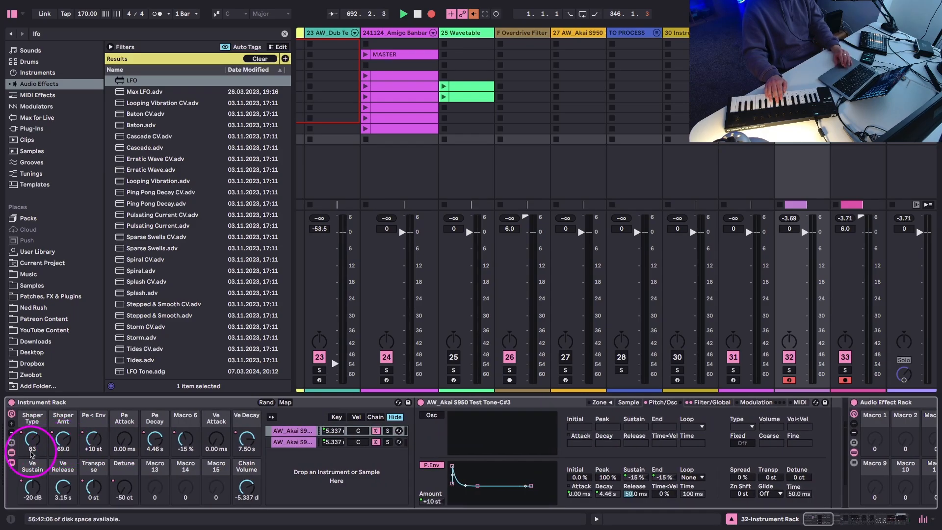
pyautogui.moveTo(29, 442); pyautogui.dragTo(29, 444)
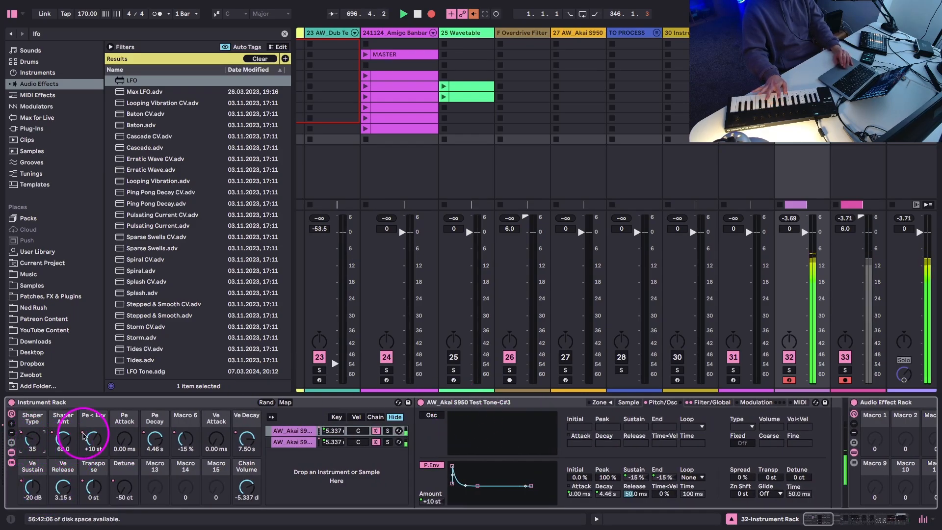
pyautogui.moveTo(147, 448); pyautogui.dragTo(146, 444)
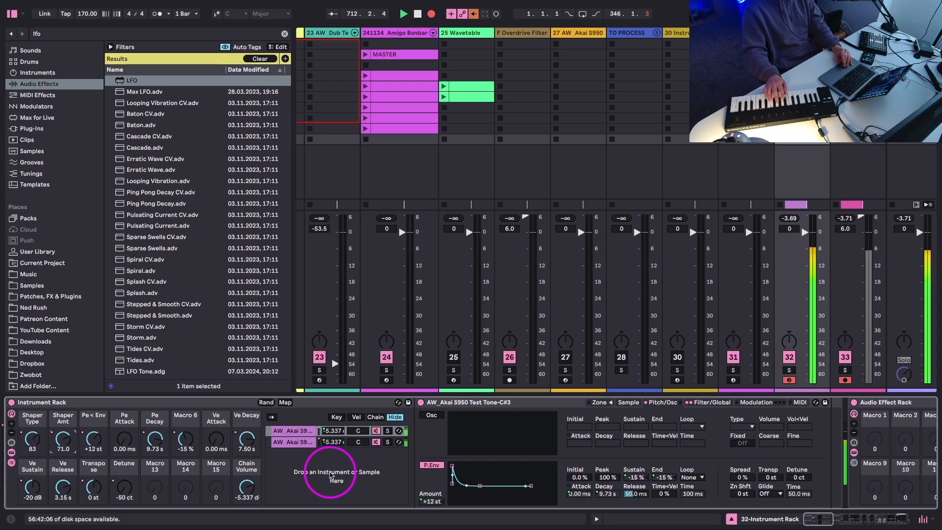
pyautogui.hscroll(10, 329, 474)
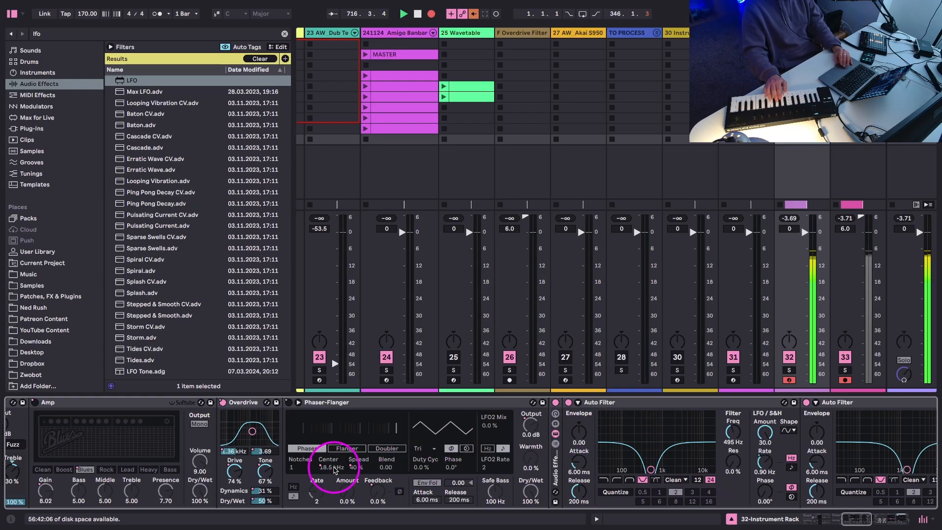
pyautogui.hscroll(-10, 333, 469)
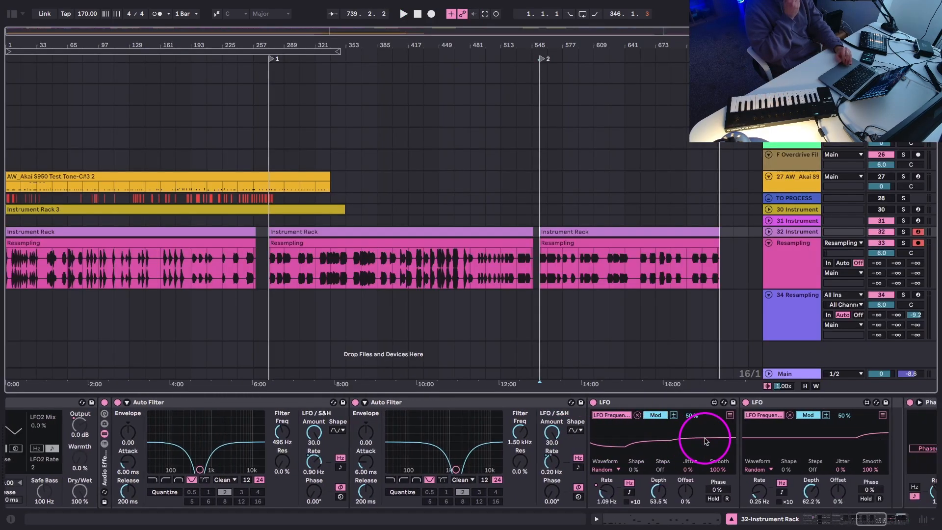
# Hide the browser and move the Resampling track into the TO PROCESS group above the Akai Test Tone track
pyautogui.hscroll(10, 700, 437)
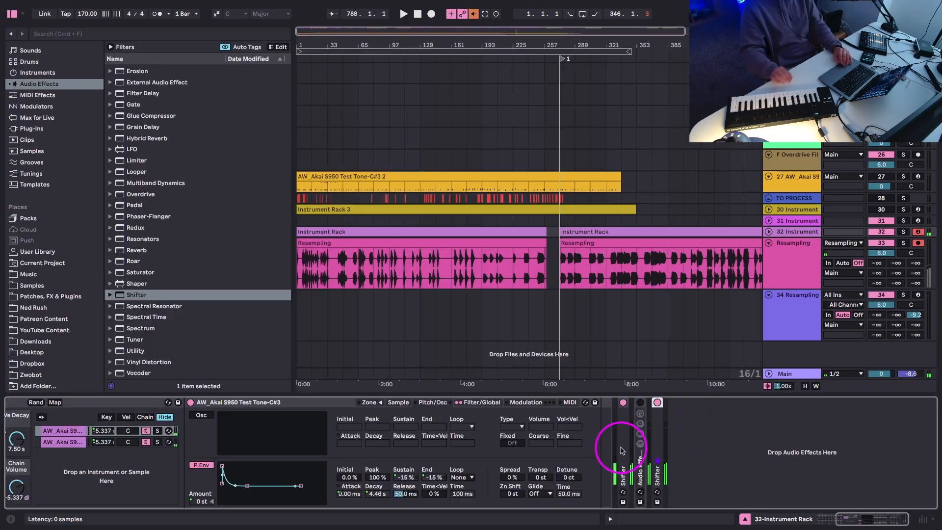
pyautogui.moveTo(602, 47); pyautogui.dragTo(482, 46)
pyautogui.click(13, 16)
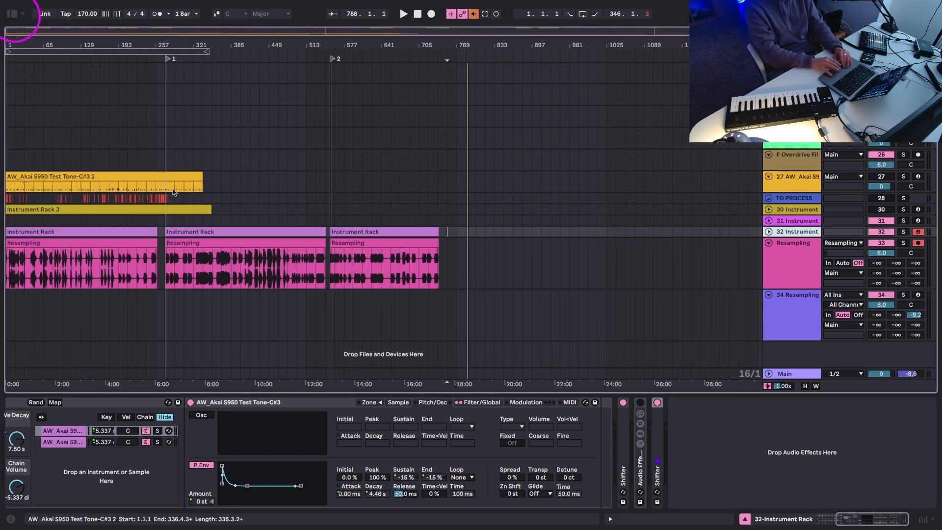
pyautogui.click(784, 271)
pyautogui.moveTo(784, 271); pyautogui.dragTo(790, 218)
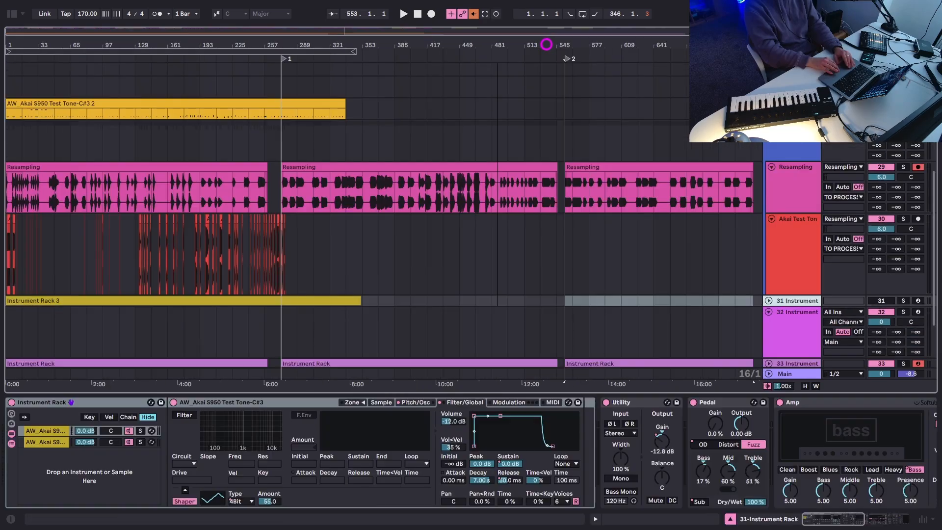
# Disarm the Resampling track in the TO PROCESS group and mute it
pyautogui.click(917, 219)
pyautogui.click(917, 220)
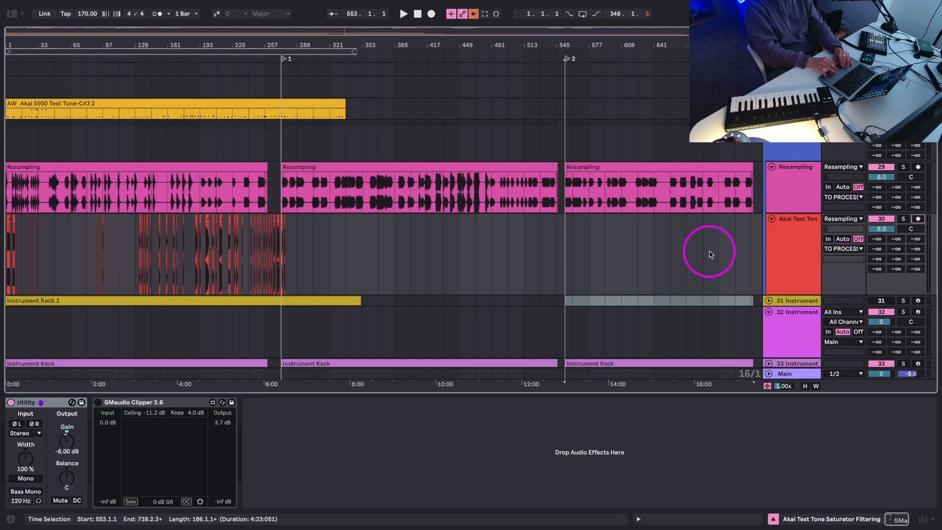
pyautogui.click(880, 168)
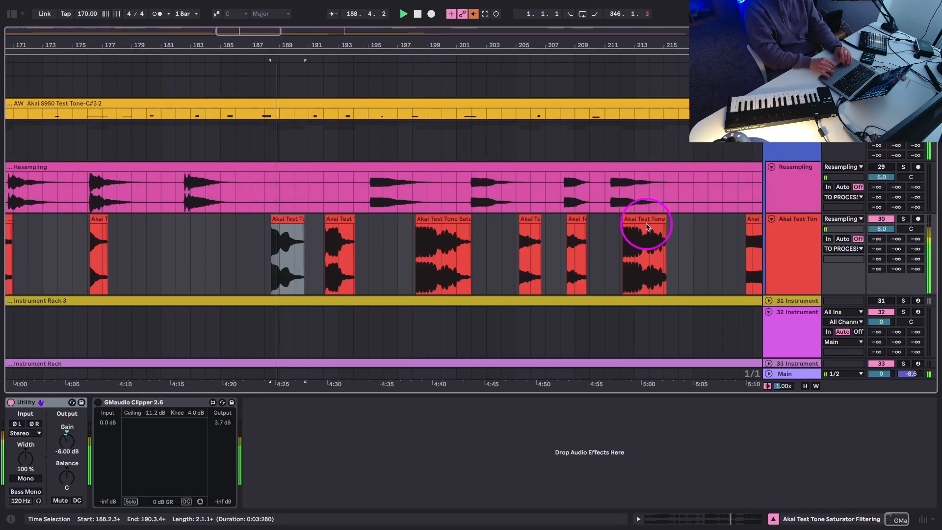
# Audition the processed Akai Test Tone clips between bars 188 and 201 and check the options of the clip at bar 212
pyautogui.click(332, 218)
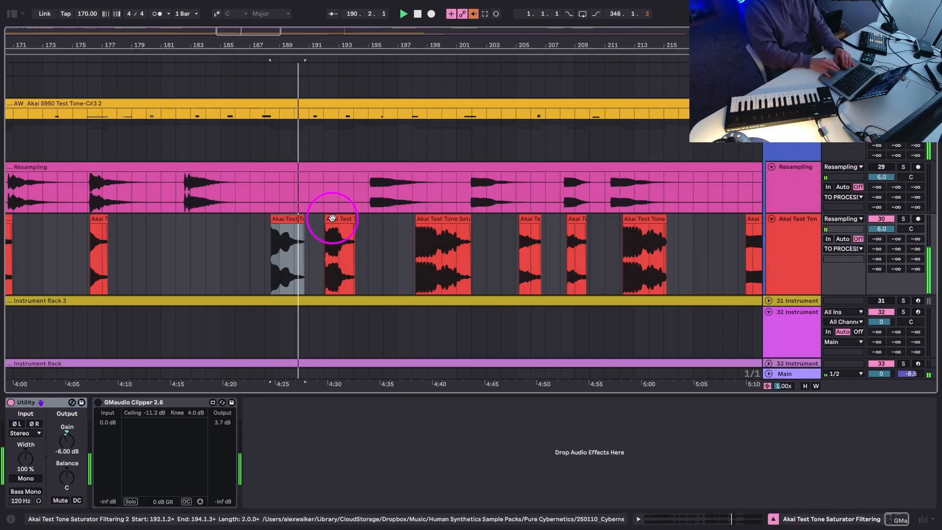
pyautogui.click(427, 216)
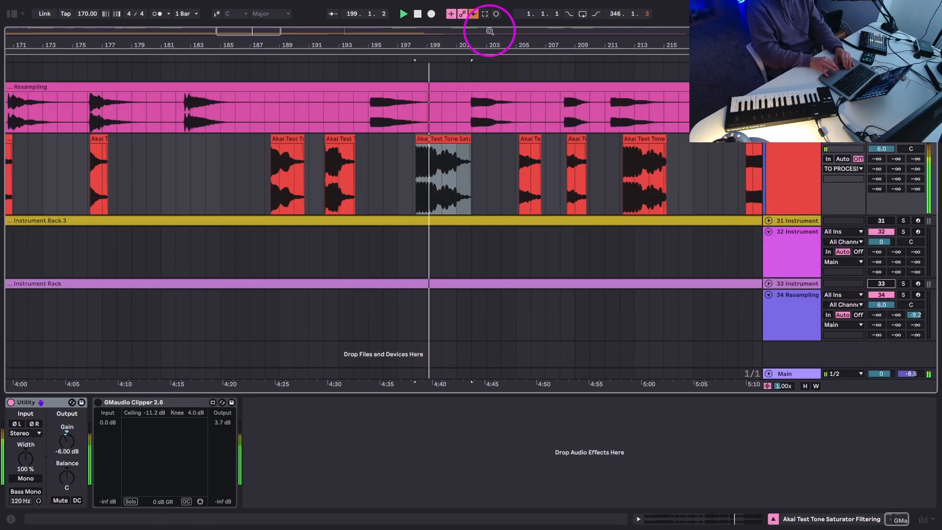
pyautogui.moveTo(492, 44); pyautogui.dragTo(488, 45)
pyautogui.press('Tab')
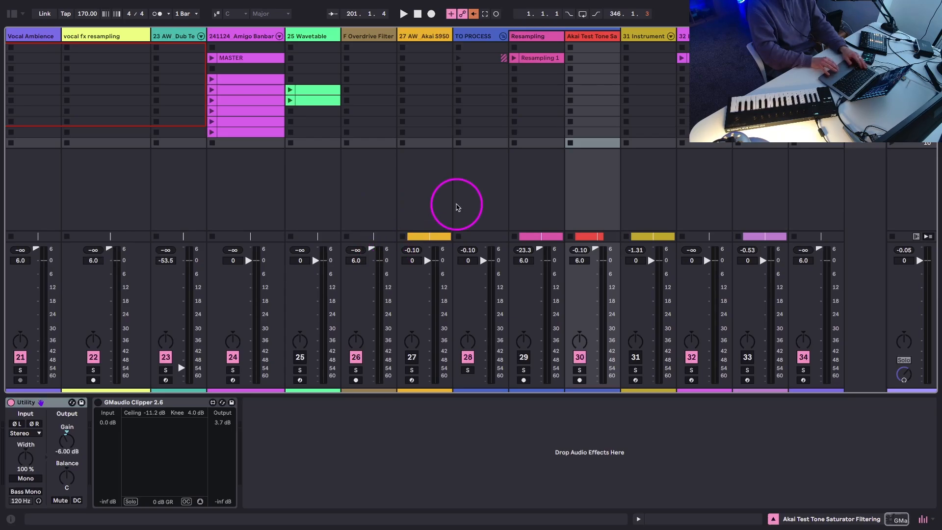
pyautogui.press('Tab')
pyautogui.rightClick(529, 142)
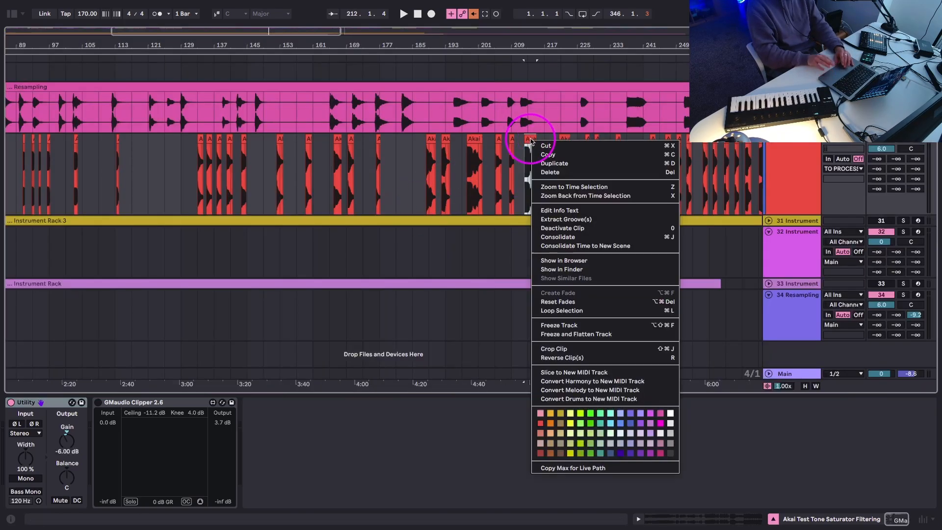
pyautogui.click(530, 141)
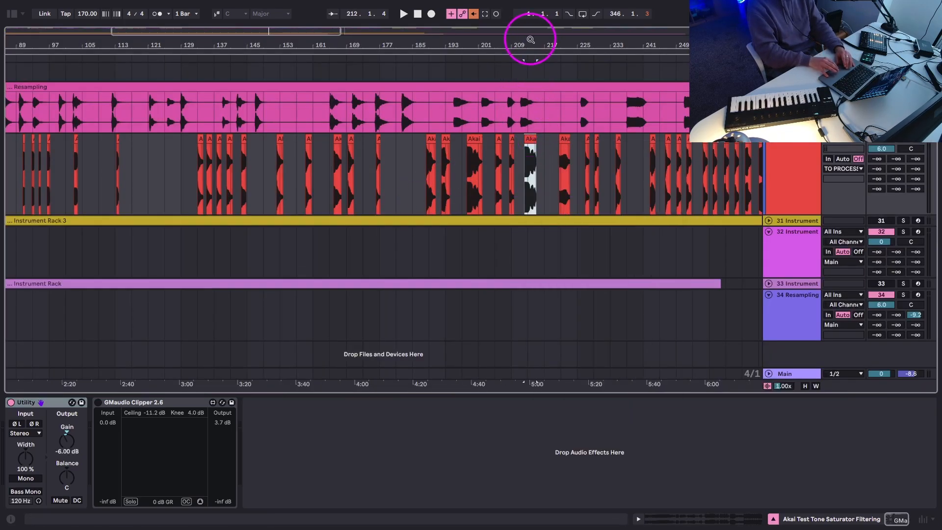
# Split the Resampling clip around the single note from 211.2.1 to about 215.4.3
pyautogui.moveTo(532, 42); pyautogui.dragTo(532, 44)
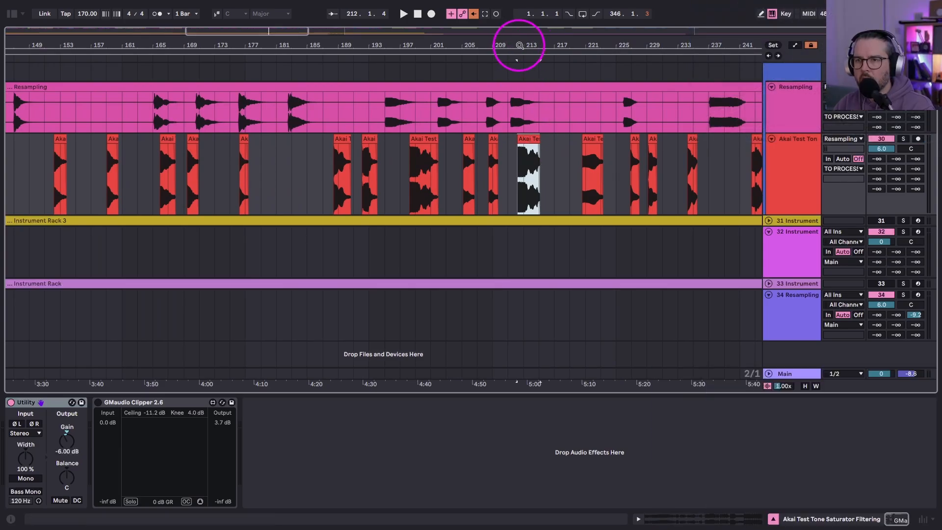
pyautogui.moveTo(519, 42); pyautogui.dragTo(519, 45)
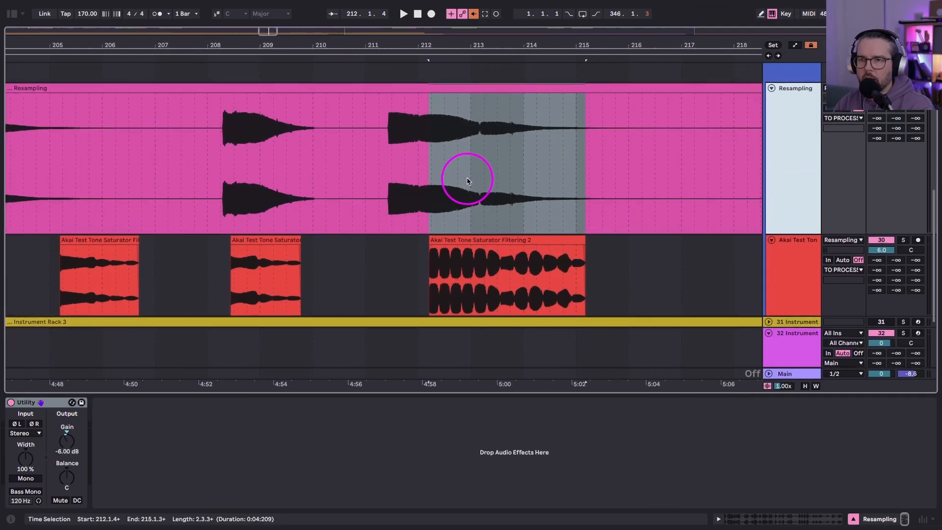
pyautogui.click(622, 160)
pyautogui.moveTo(623, 159); pyautogui.dragTo(378, 164)
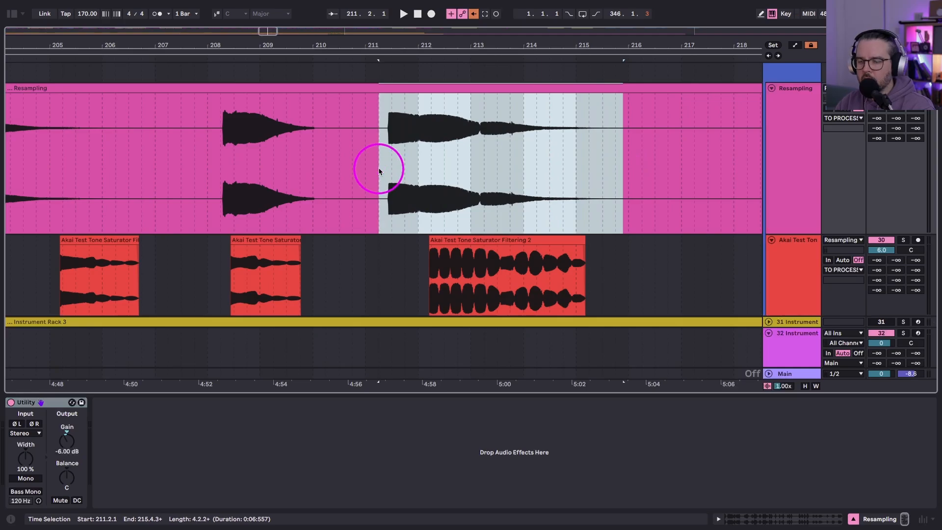
pyautogui.press('super+e')
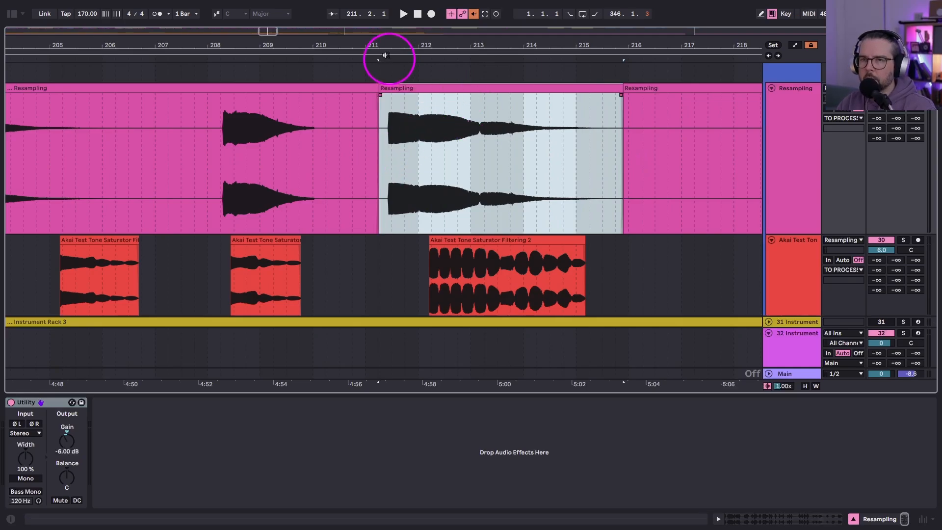
# Trim the split note clip's start to 211.2.4, just before the waveform begins, and extend its end past bar 217
pyautogui.moveTo(385, 43); pyautogui.dragTo(385, 123)
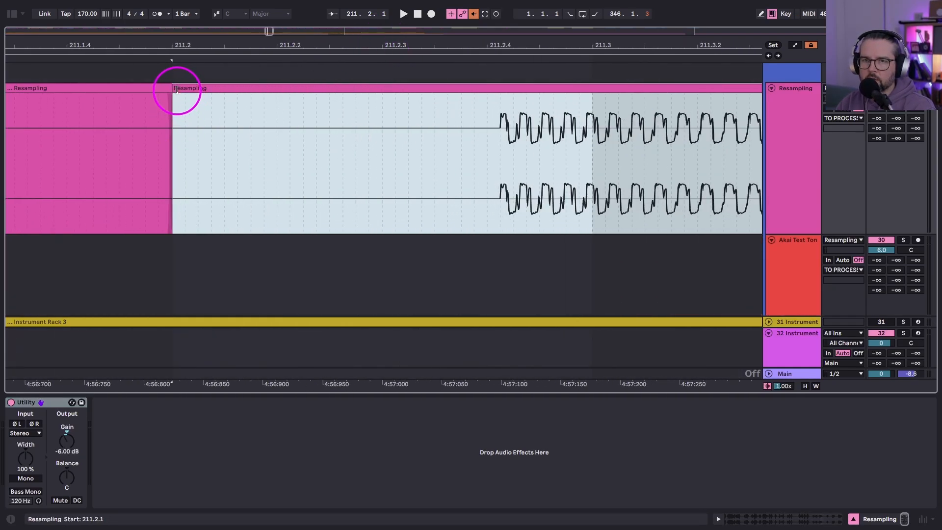
pyautogui.moveTo(173, 91); pyautogui.dragTo(495, 114)
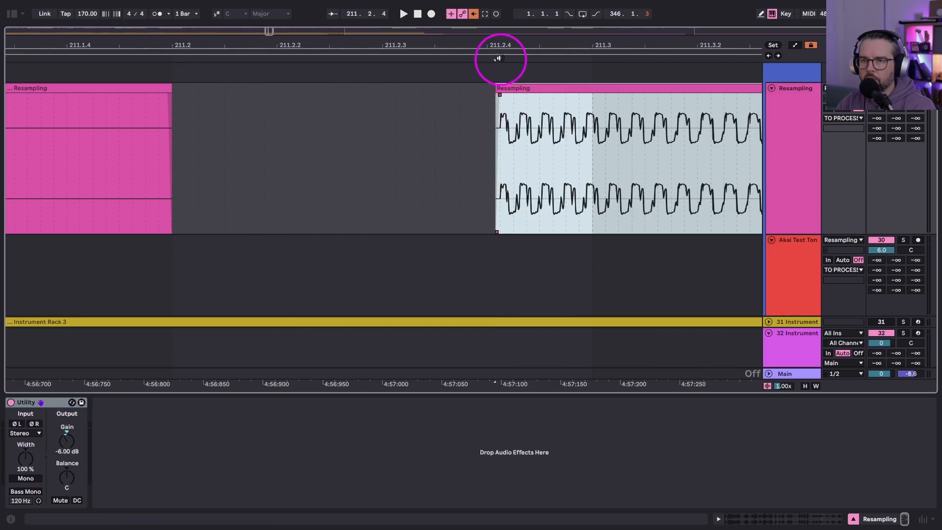
pyautogui.moveTo(500, 45); pyautogui.dragTo(492, 36)
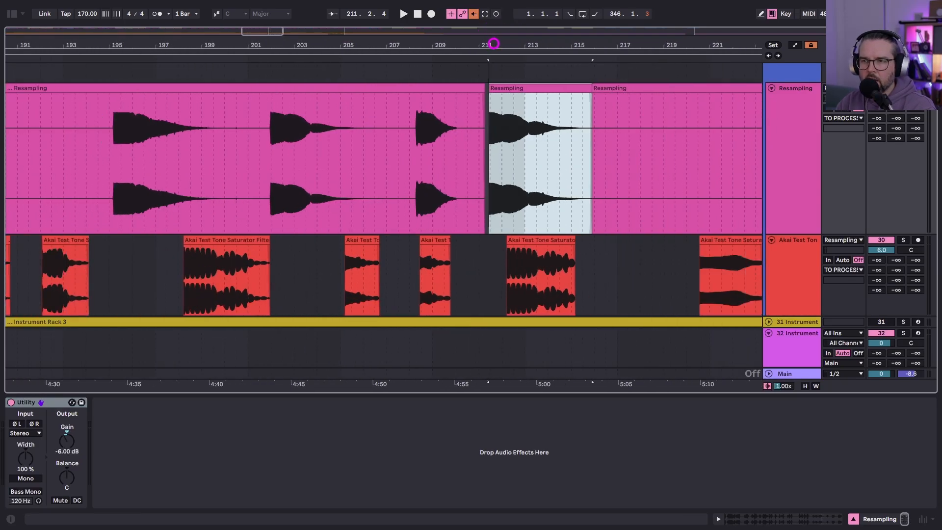
# Select the Akai Test Tone Saturator Filtering 2 clip at bar 212 and examine its available clip options
pyautogui.click(529, 244)
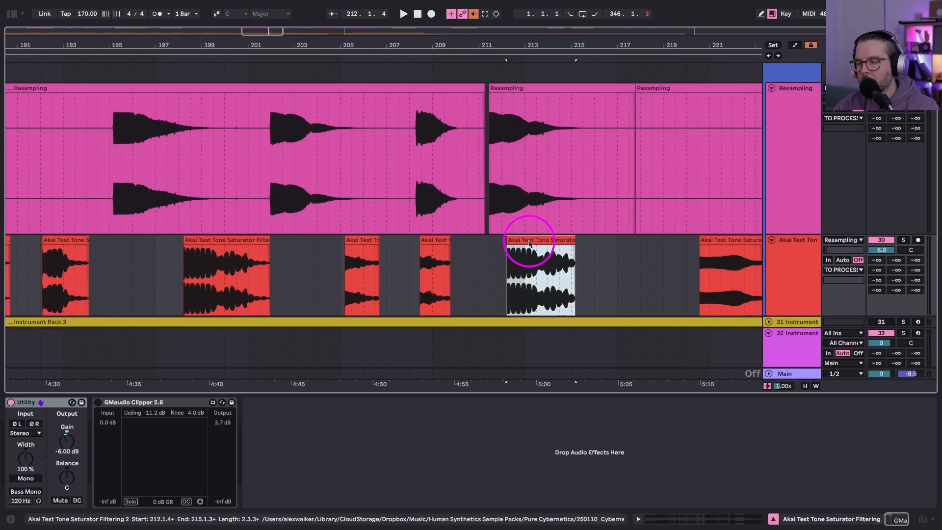
pyautogui.rightClick(529, 244)
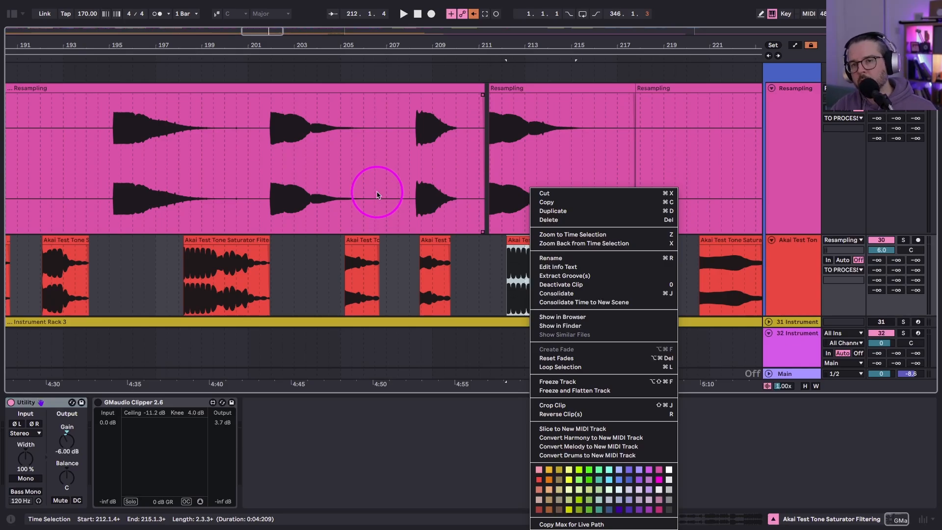
pyautogui.click(467, 208)
pyautogui.moveTo(629, 33); pyautogui.dragTo(629, 42)
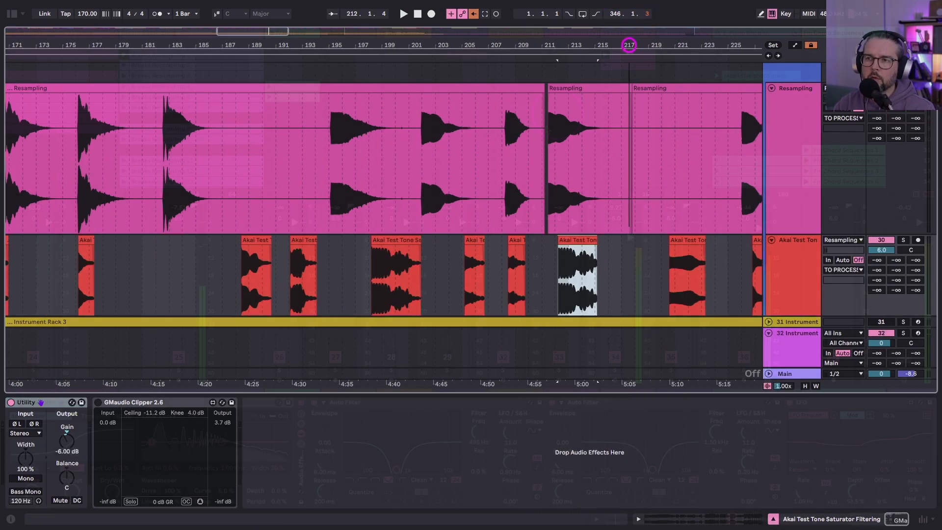